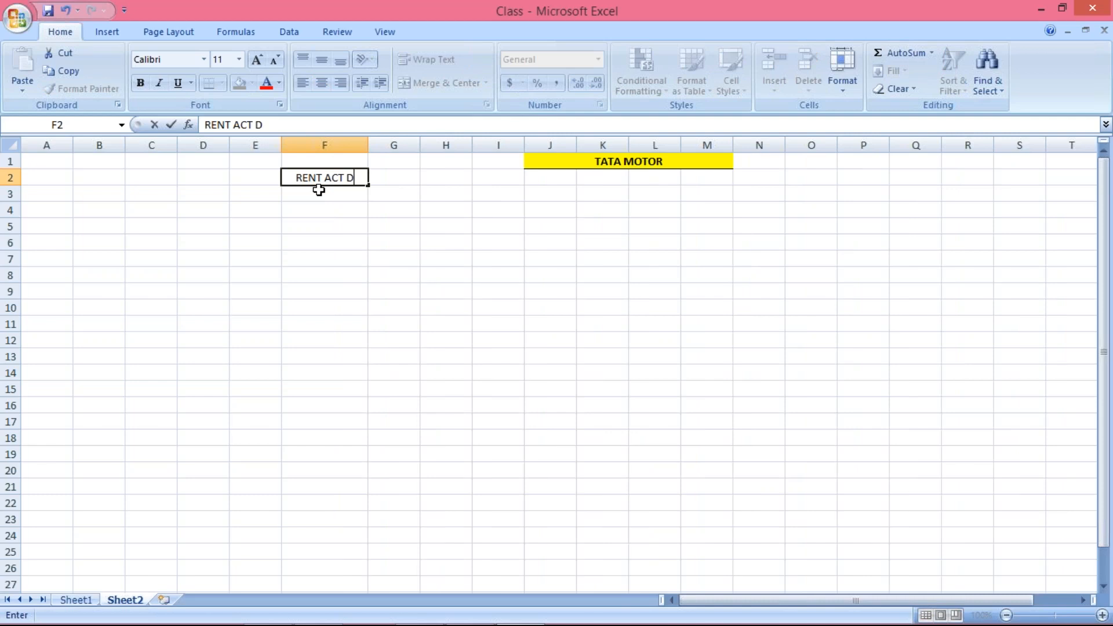
# Enter RENT ACT DR. and BANK ACT CR. in F2:F3, each with amount 500.
pyautogui.write('.')
pyautogui.press('Return')
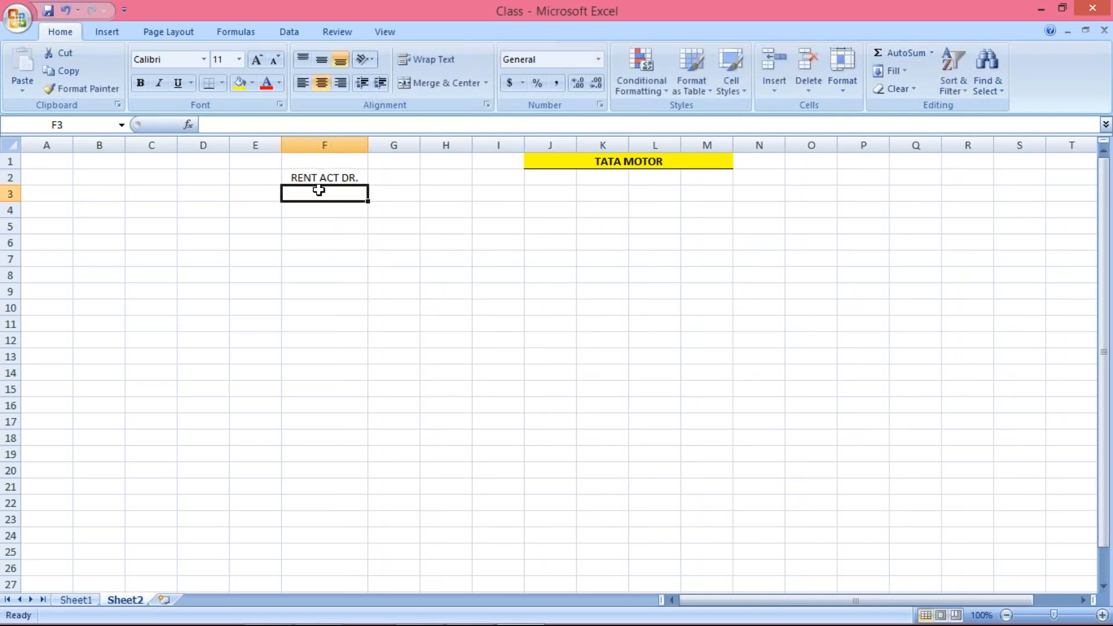
pyautogui.write('BANK')
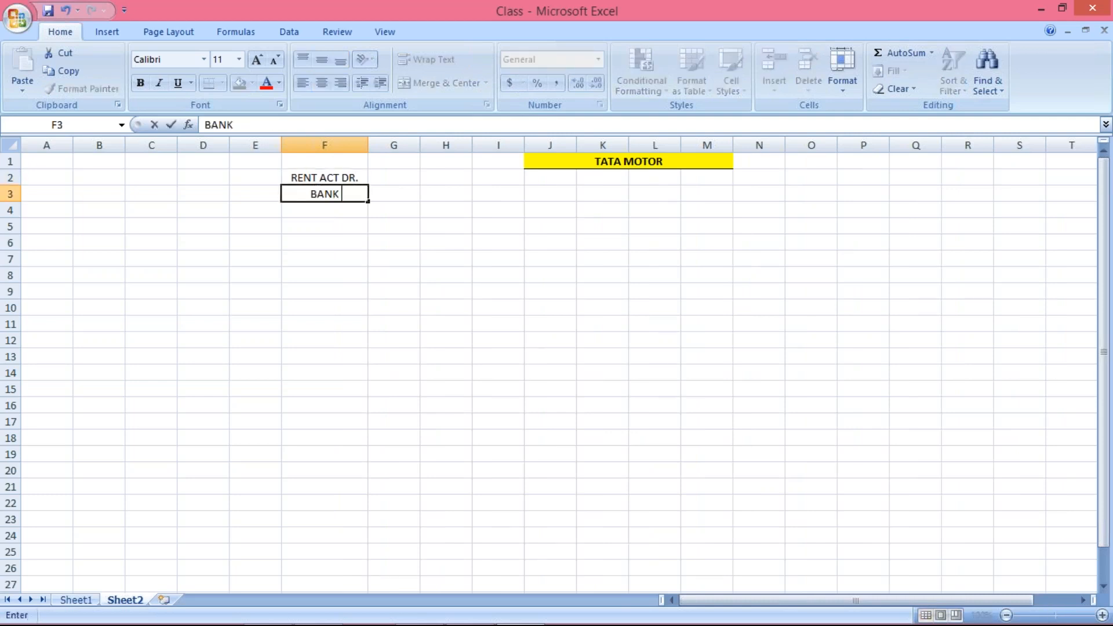
pyautogui.write(' AC')
pyautogui.press('BackSpace')
pyautogui.write('ACT CR.')
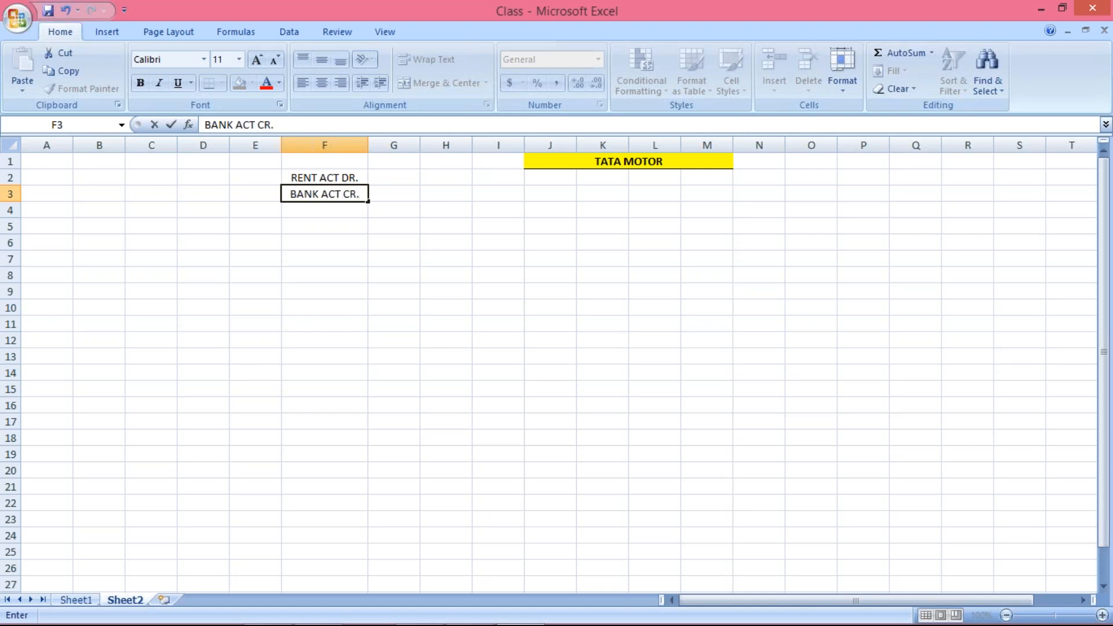
pyautogui.press('Tab')
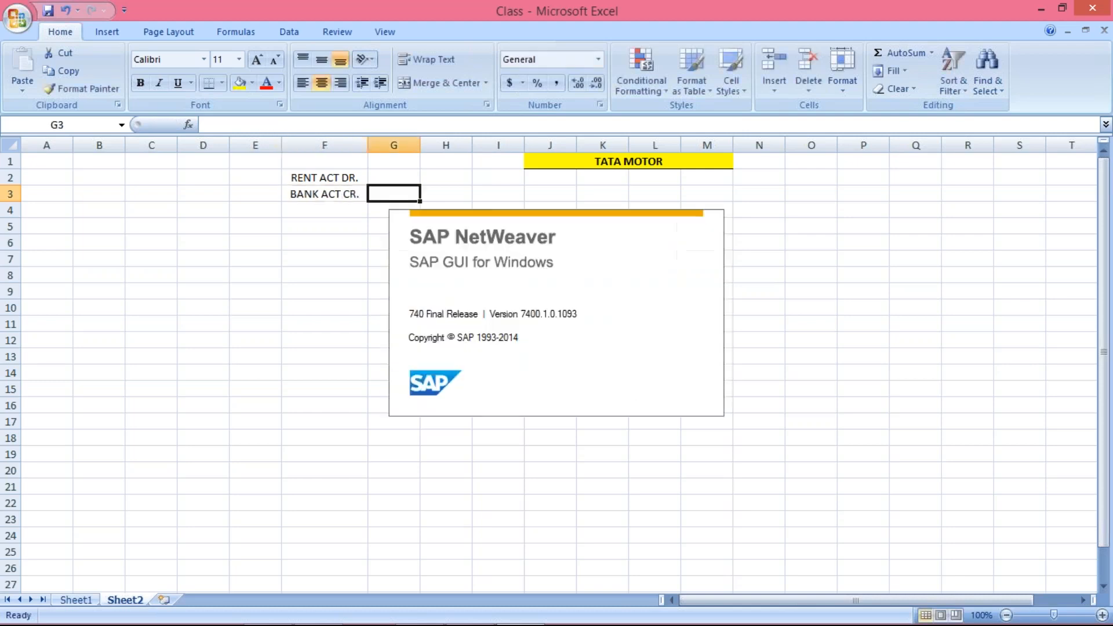
pyautogui.write('500')
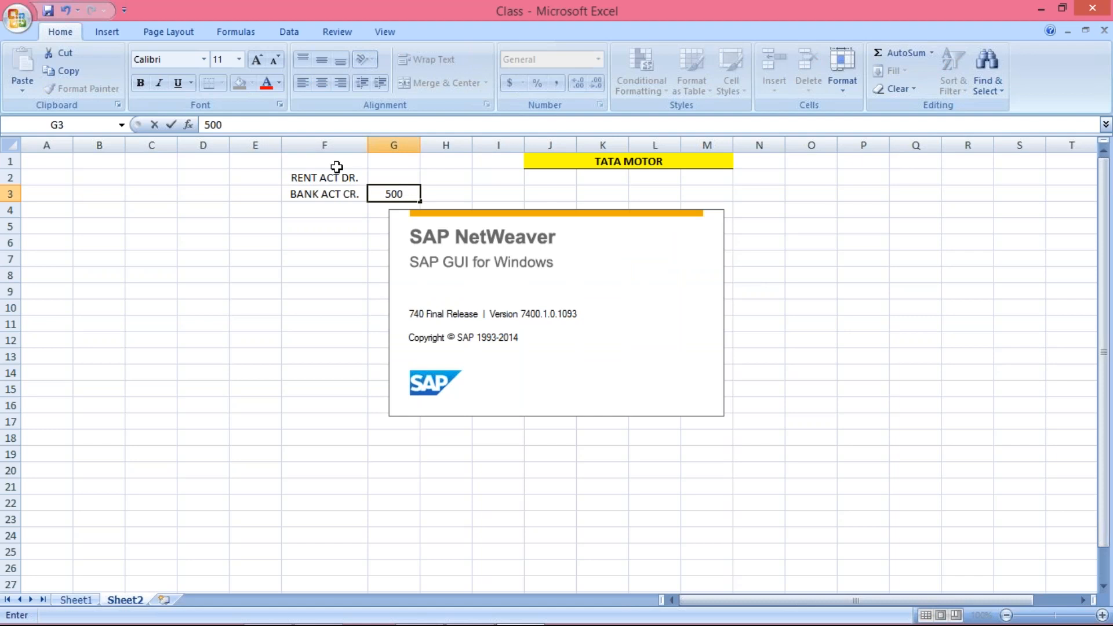
pyautogui.click(379, 173)
pyautogui.write('500')
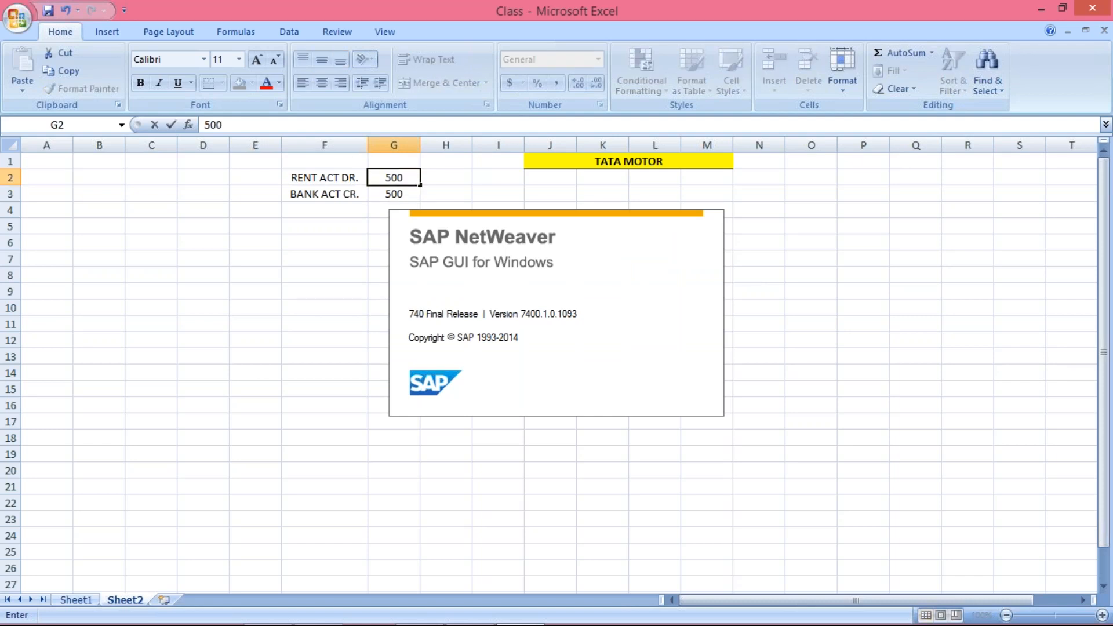
pyautogui.press('Return')
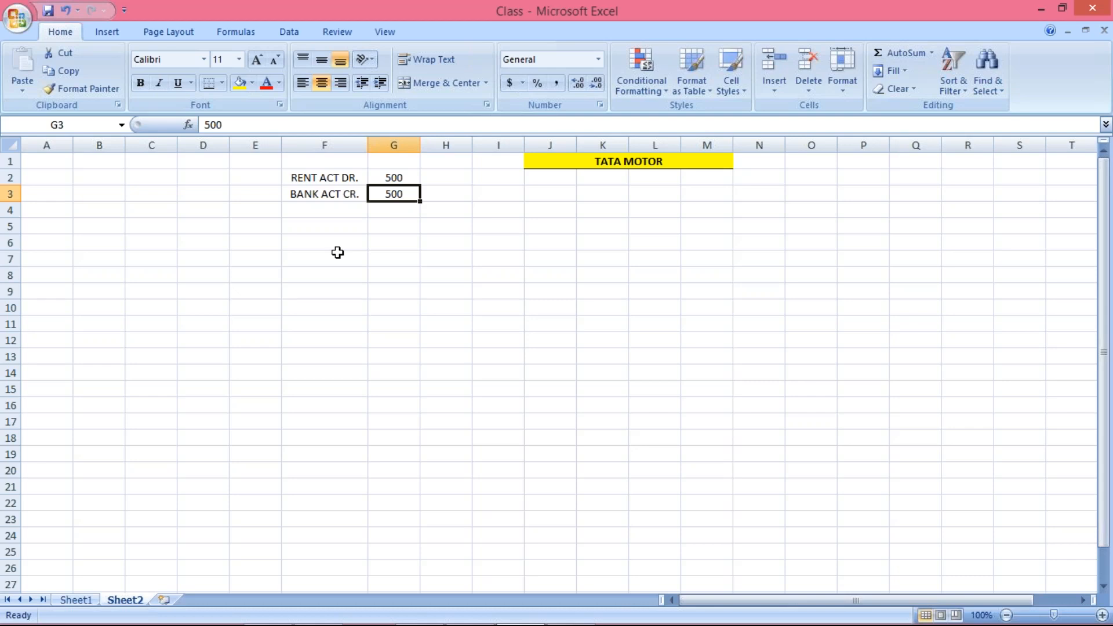
pyautogui.press('Up')
# Select the journal entry labels and amounts in F2:G3.
pyautogui.press('Down')
pyautogui.moveTo(313, 181); pyautogui.dragTo(375, 193)
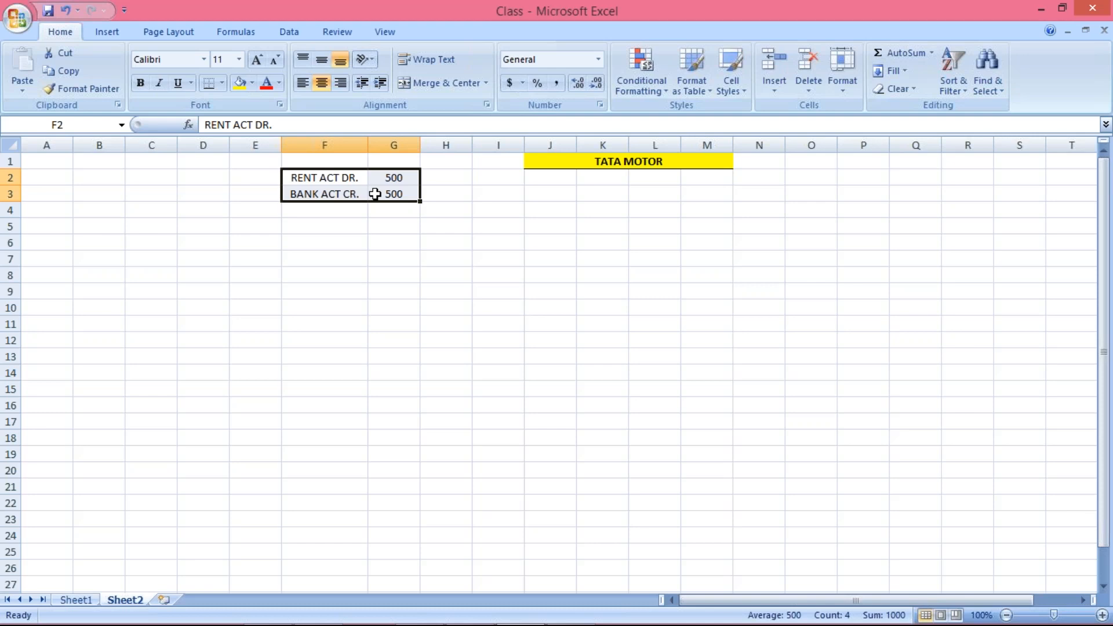
pyautogui.click(318, 228)
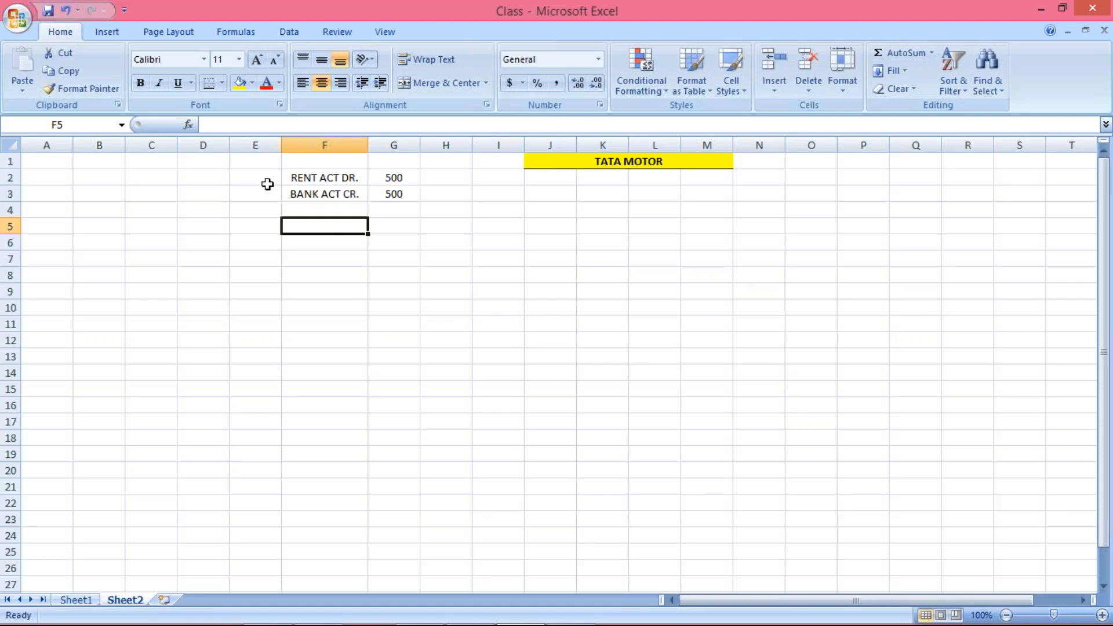
pyautogui.moveTo(294, 179); pyautogui.dragTo(373, 191)
# Enter 1001 in E3 beside the BANK ACT CR. row, then launch SAP Logon.
pyautogui.click(242, 193)
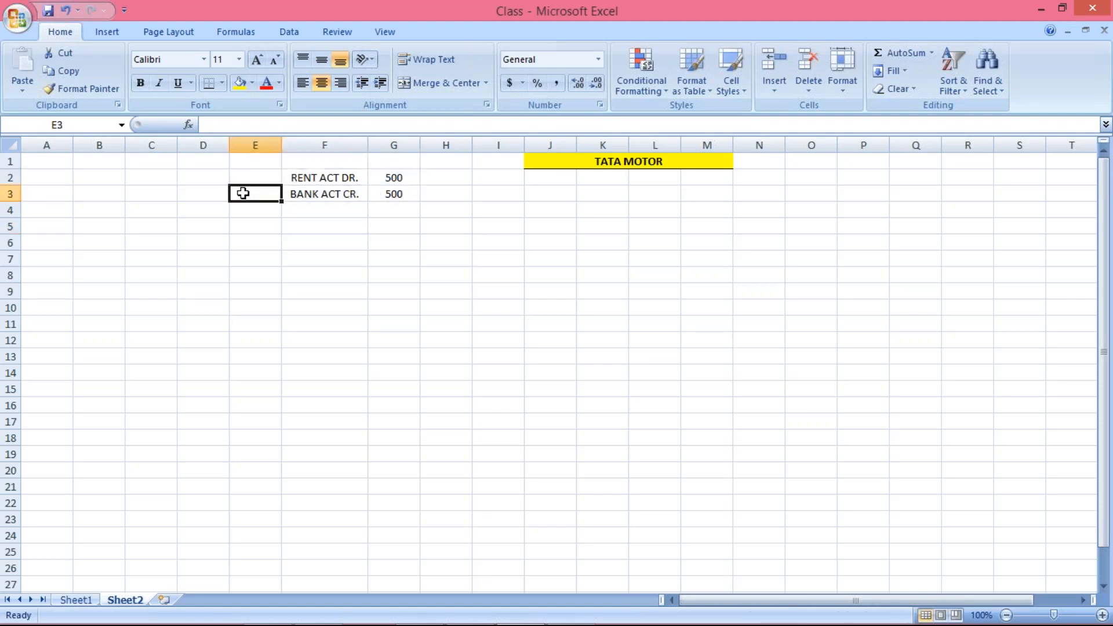
pyautogui.write('1001')
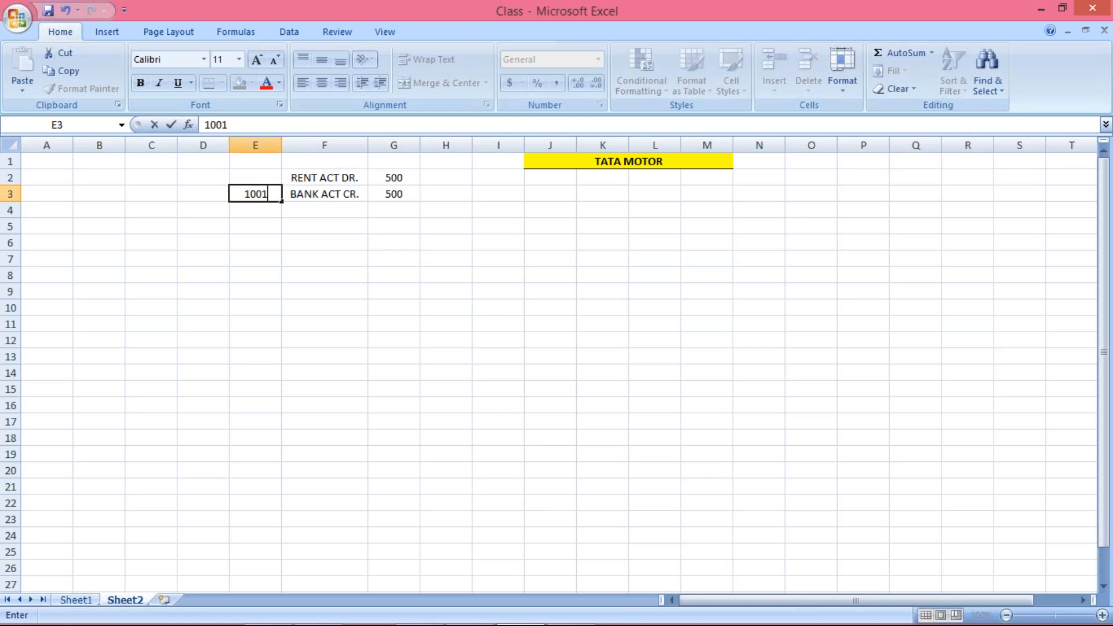
pyautogui.press('Return')
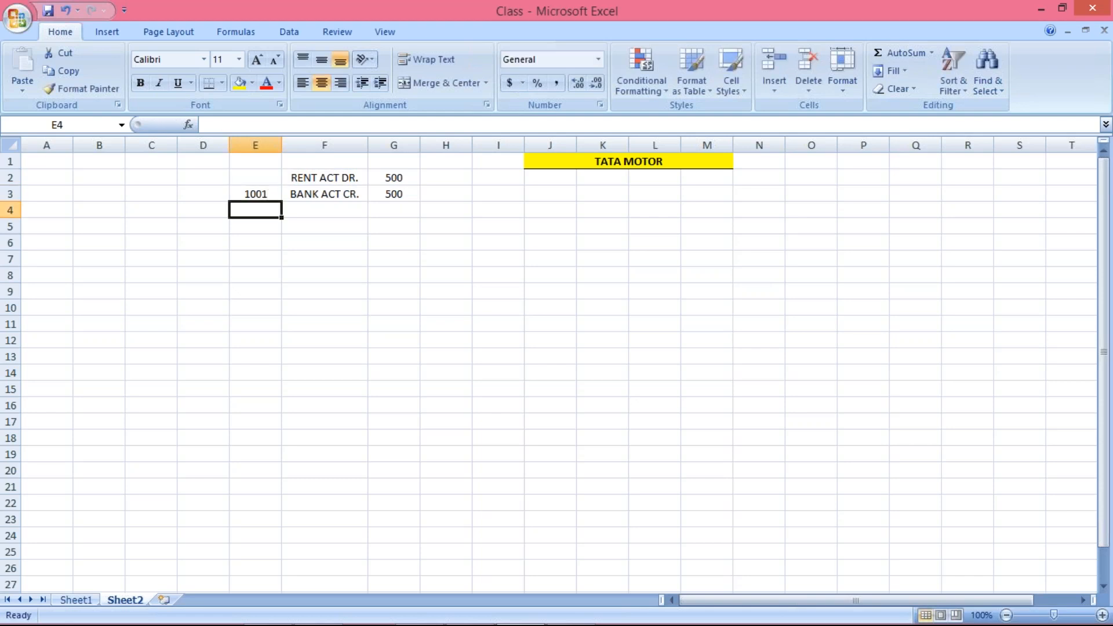
pyautogui.click(319, 225)
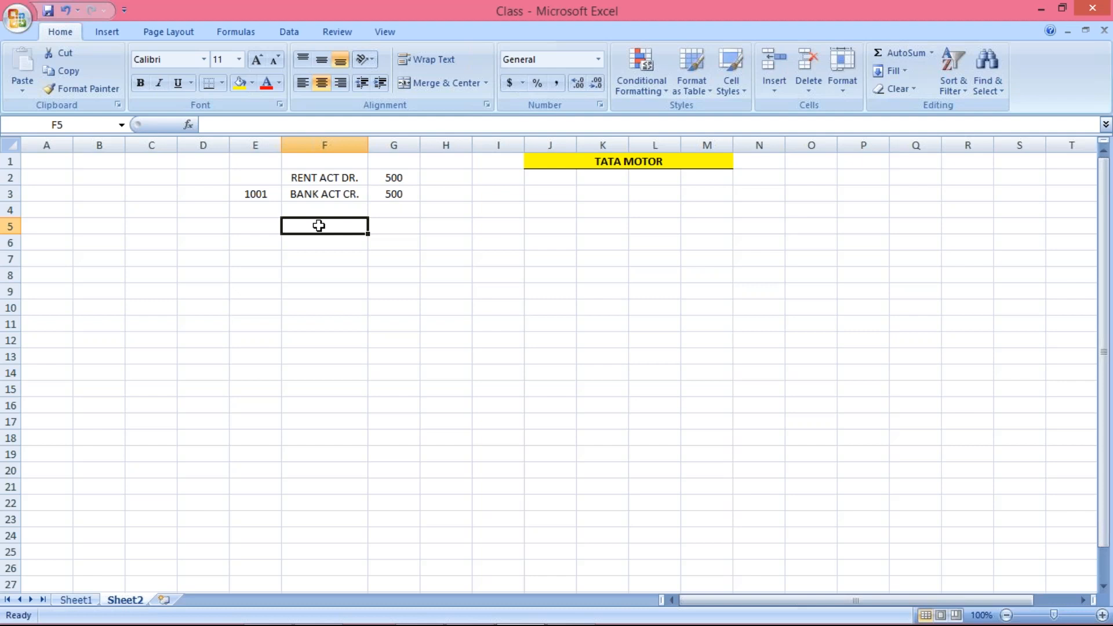
pyautogui.moveTo(565, 623)
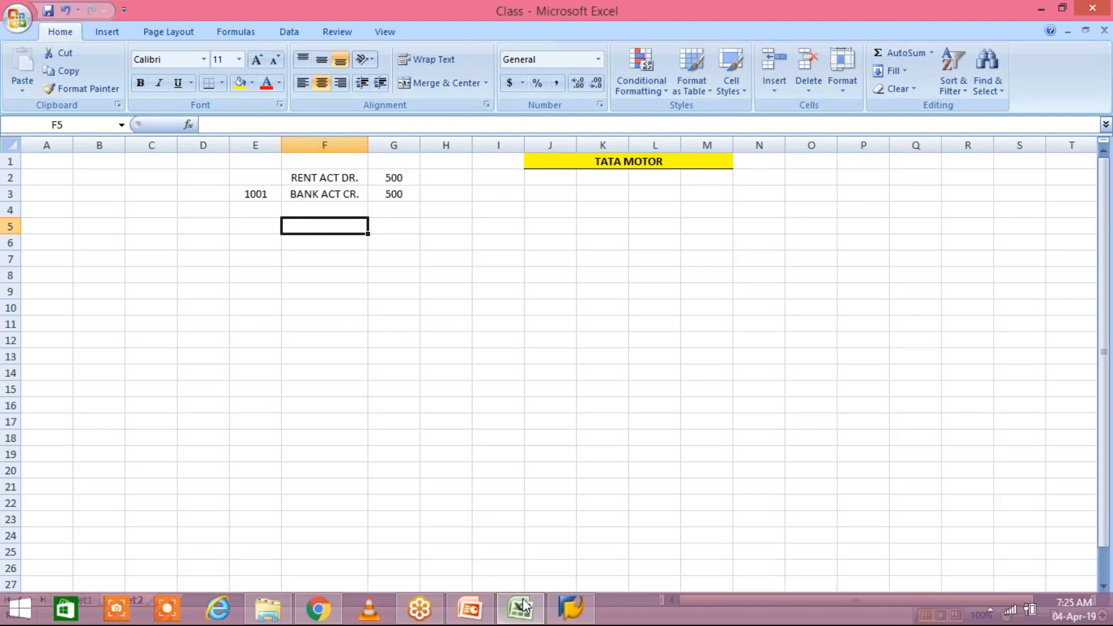
pyautogui.click(571, 616)
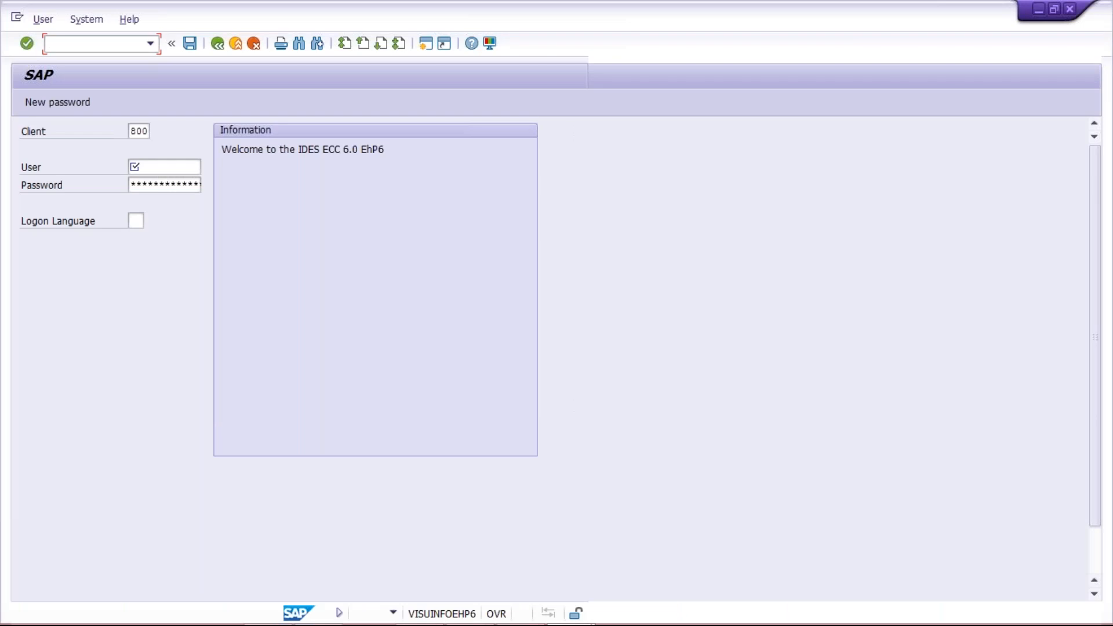
# Log on to client 800 with the saved user name and the account password.
pyautogui.press('Down')
pyautogui.press('Down')
pyautogui.press('Tab')
pyautogui.write('********')
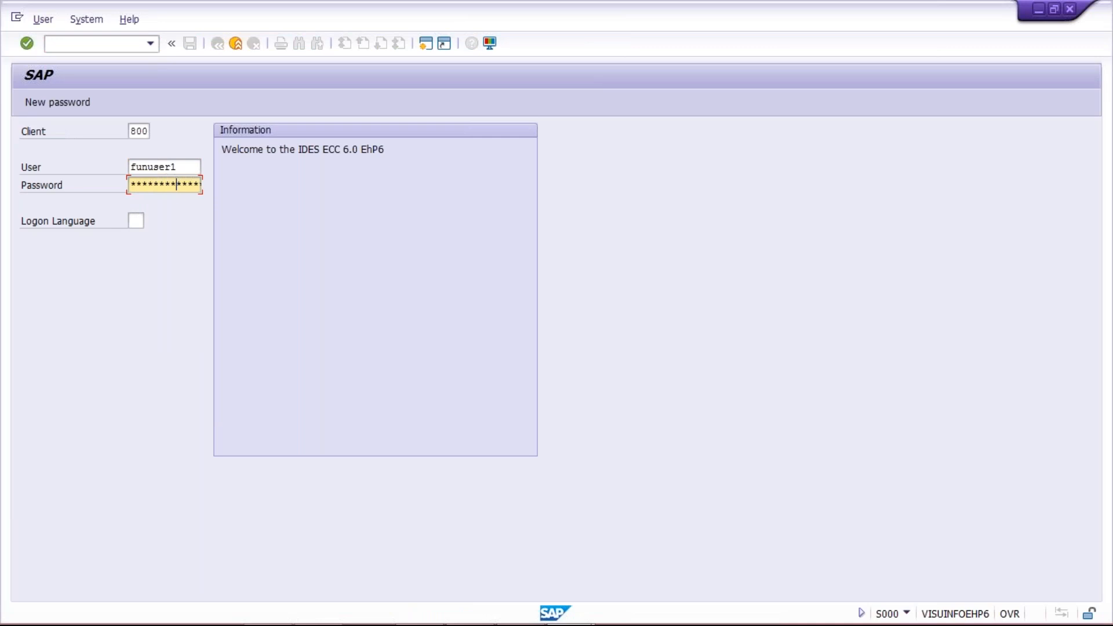
pyautogui.press('Return')
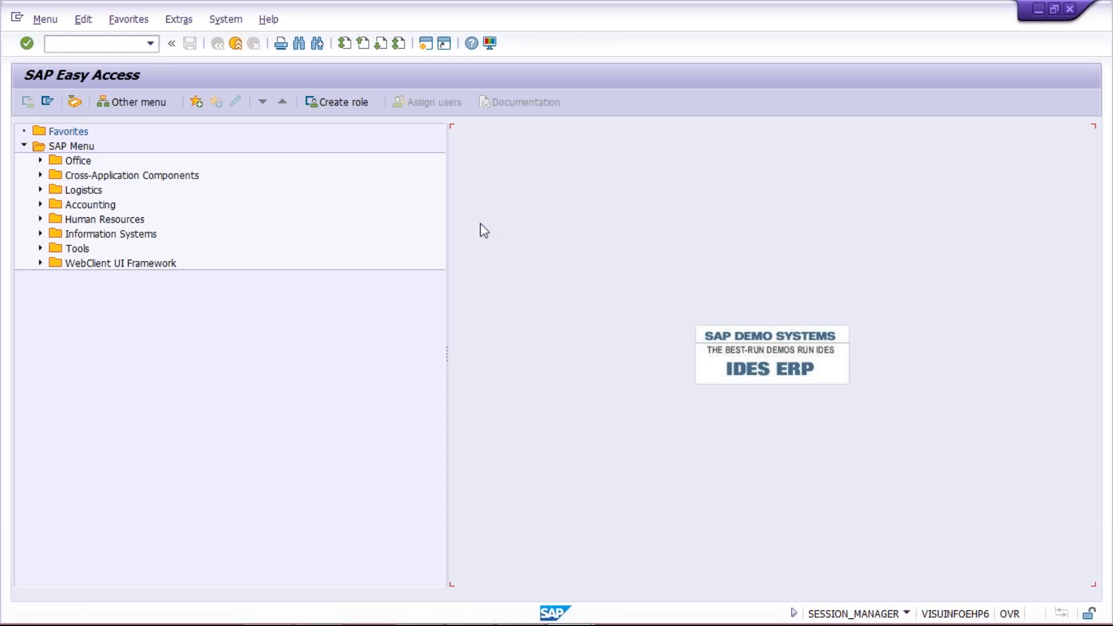
# Start transaction FBL3N for G/L account line item display.
pyautogui.click(66, 45)
pyautogui.write('FBL3N')
pyautogui.press('Return')
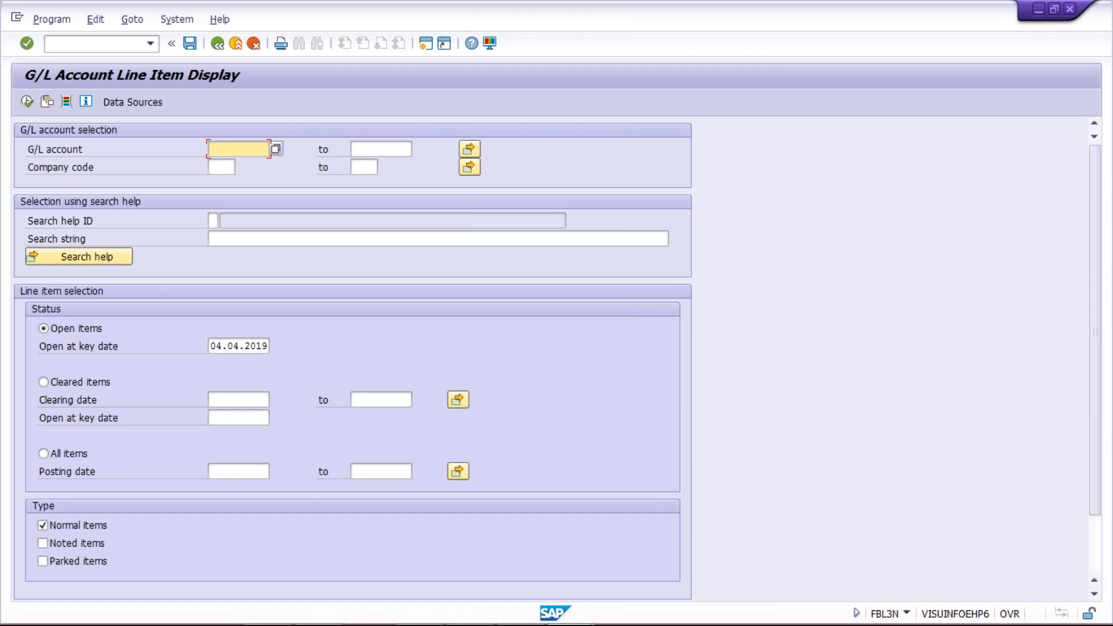
# Run the line item report for G/L account 4000 in company code TM00.
pyautogui.write('4000')
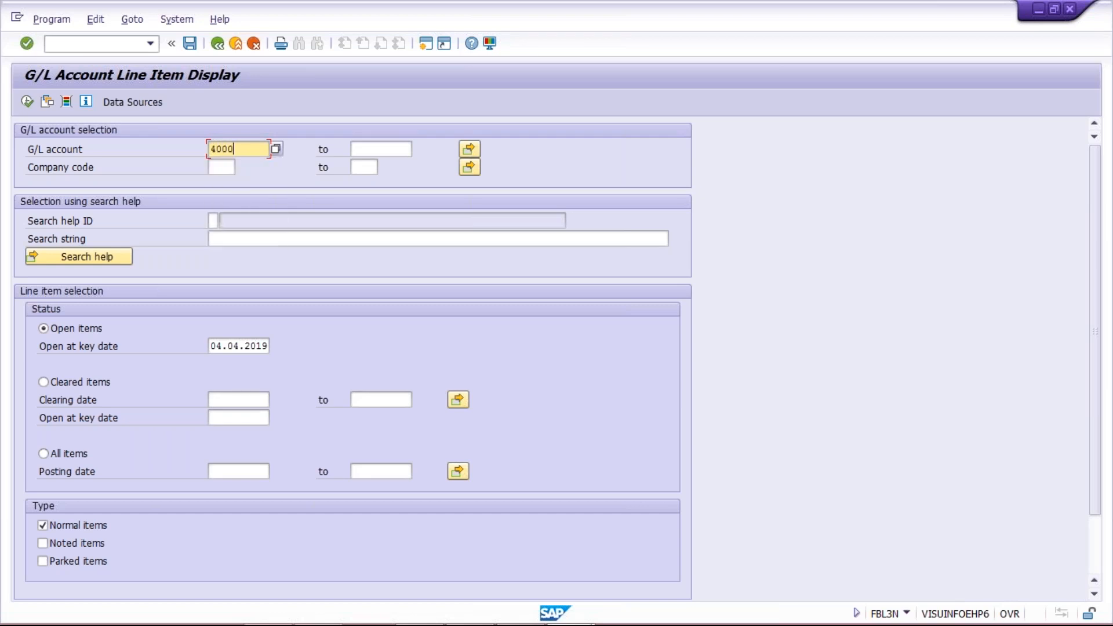
pyautogui.click(221, 168)
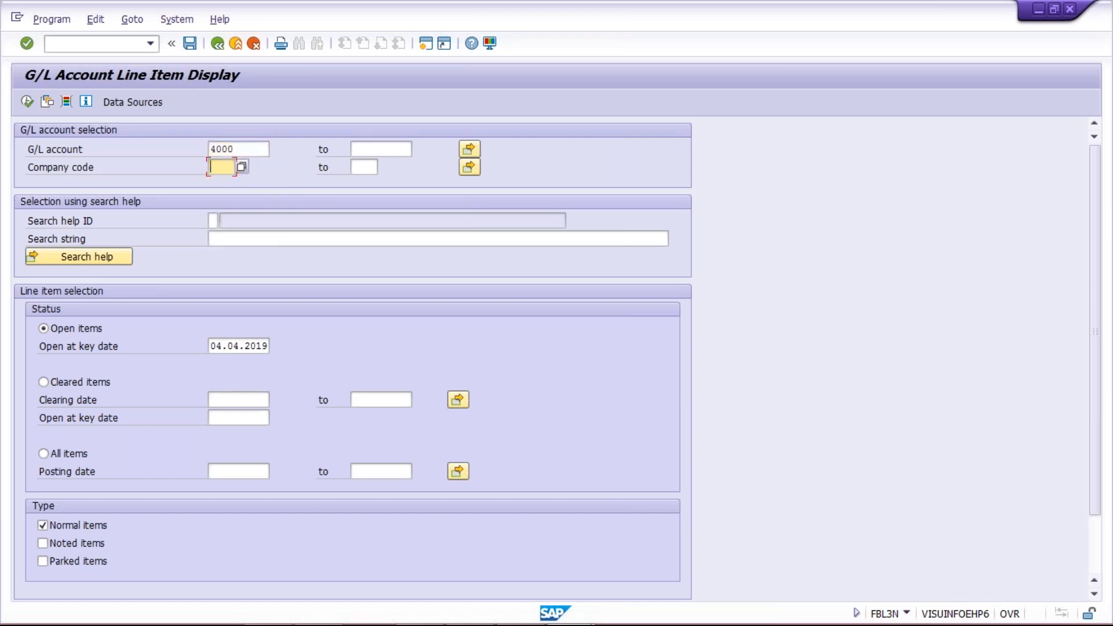
pyautogui.write('TM00')
pyautogui.click(26, 102)
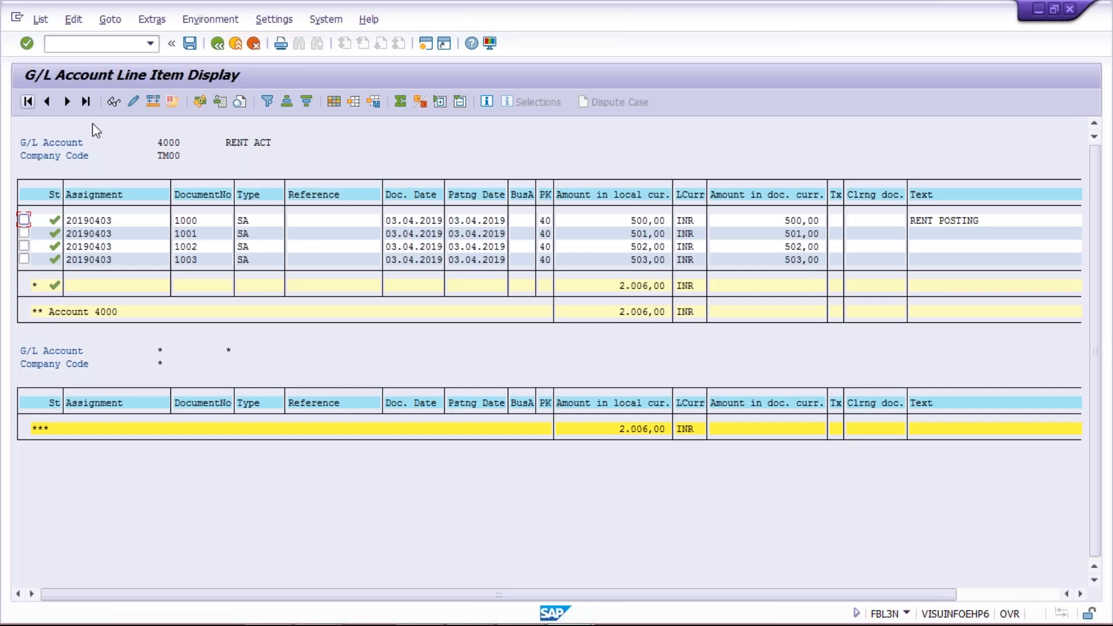
pyautogui.click(218, 44)
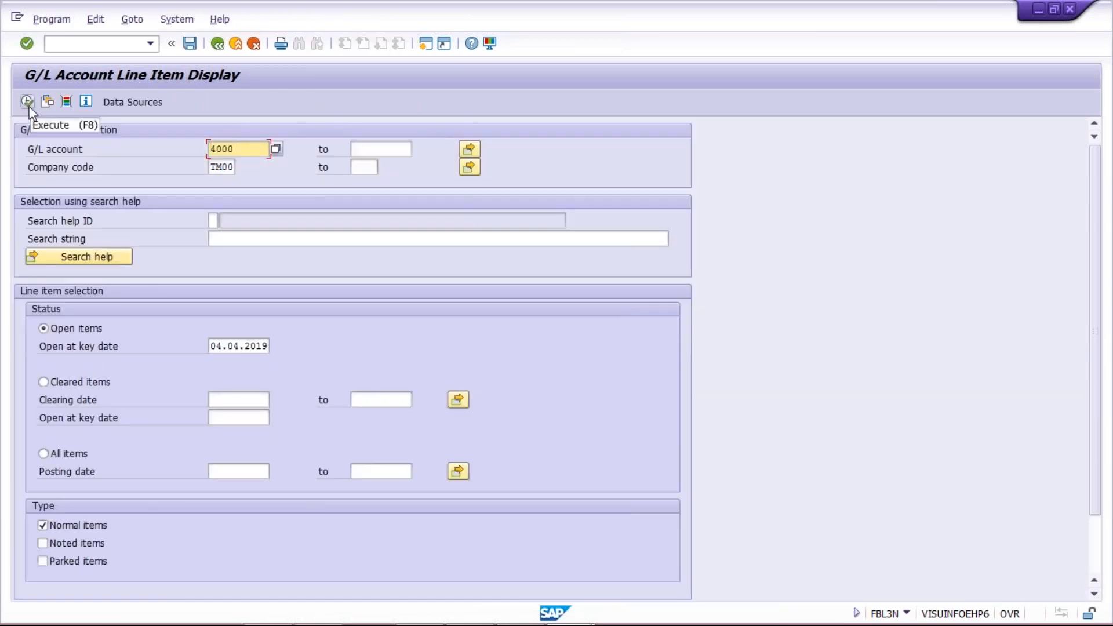
pyautogui.click(28, 104)
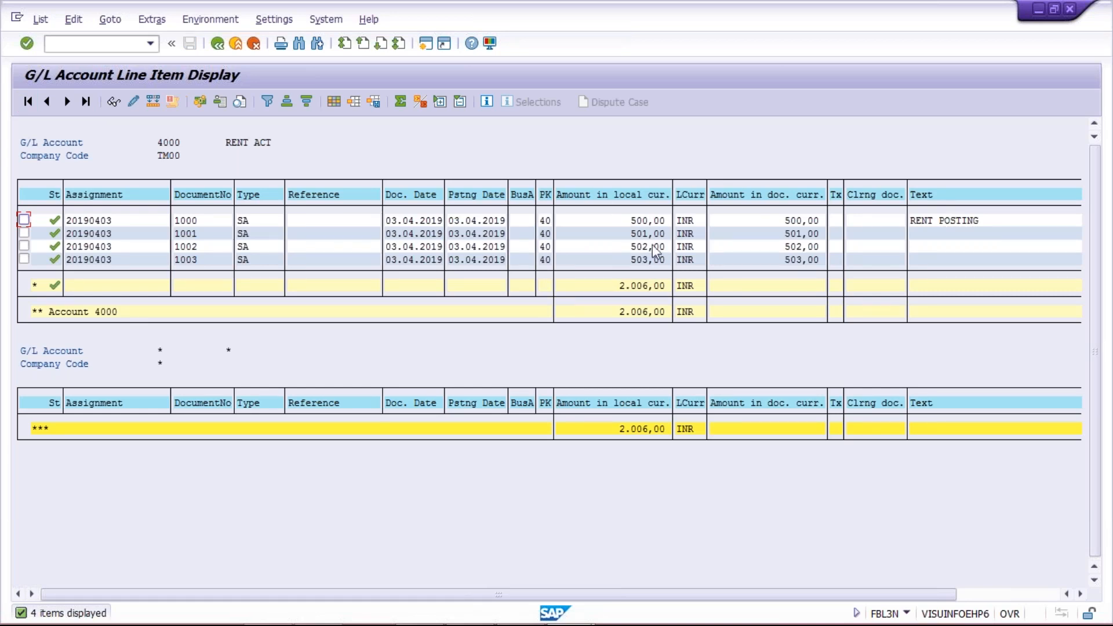
# Review the 501,00, 502,00 and 500,00 line amounts, then create a new SAP session.
pyautogui.click(639, 233)
pyautogui.click(639, 245)
pyautogui.click(604, 221)
pyautogui.click(615, 220)
pyautogui.click(606, 220)
pyautogui.click(424, 45)
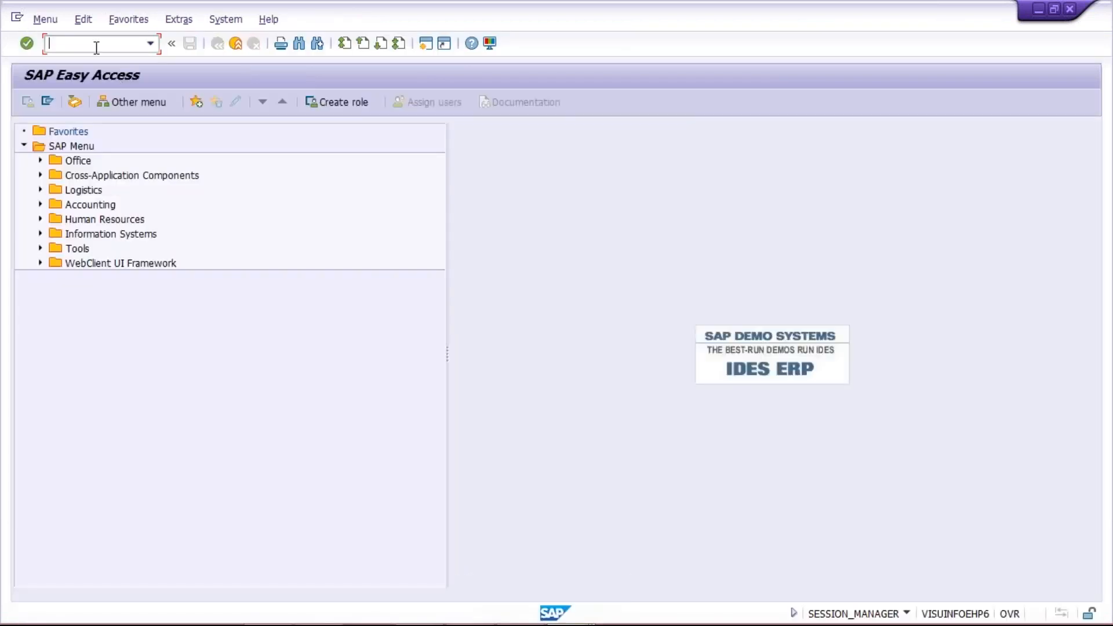
# Start transaction FB08 to reverse a document in company code TM00.
pyautogui.write('FB08')
pyautogui.press('Return')
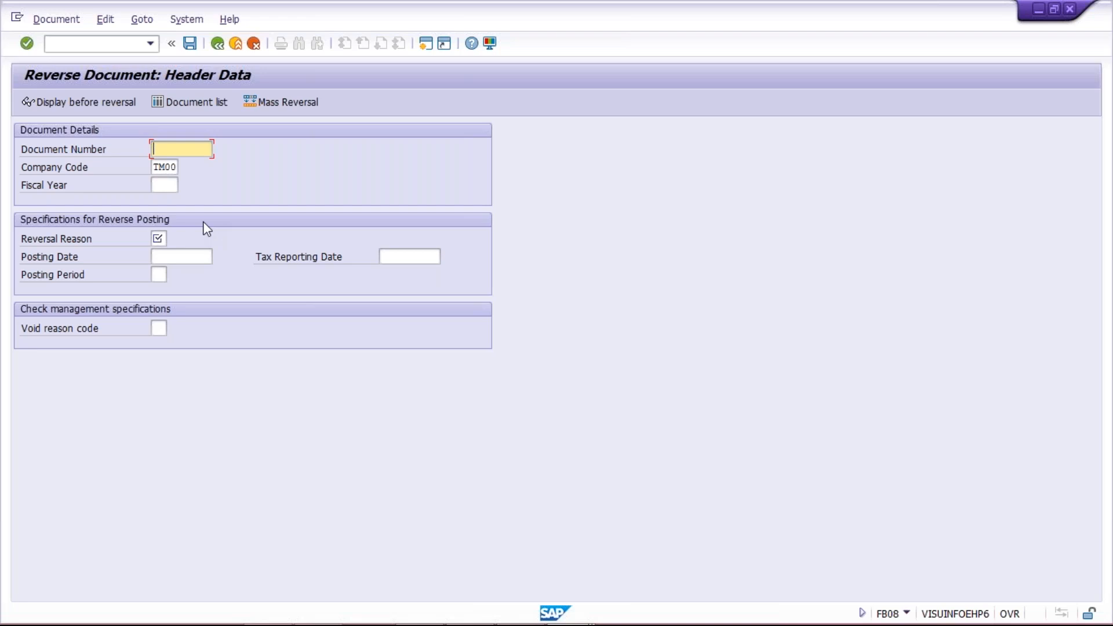
# Fill the FB08 header with document 1000, fiscal year 2019 and reversal reason 01.
pyautogui.write('1000')
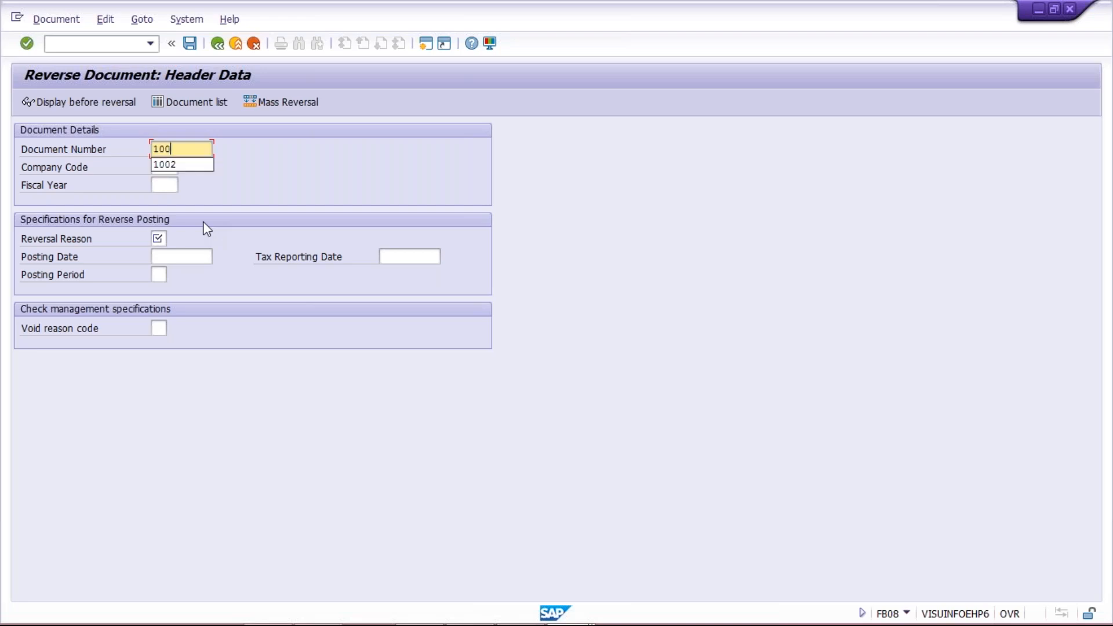
pyautogui.click(161, 185)
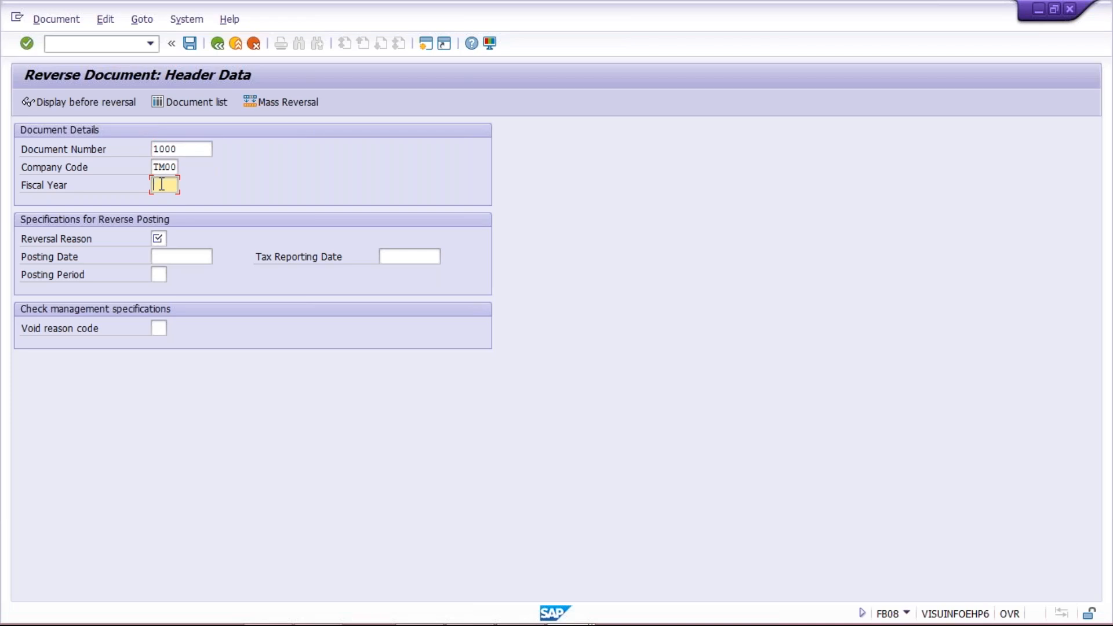
pyautogui.hotkey('alt', 'Tab')
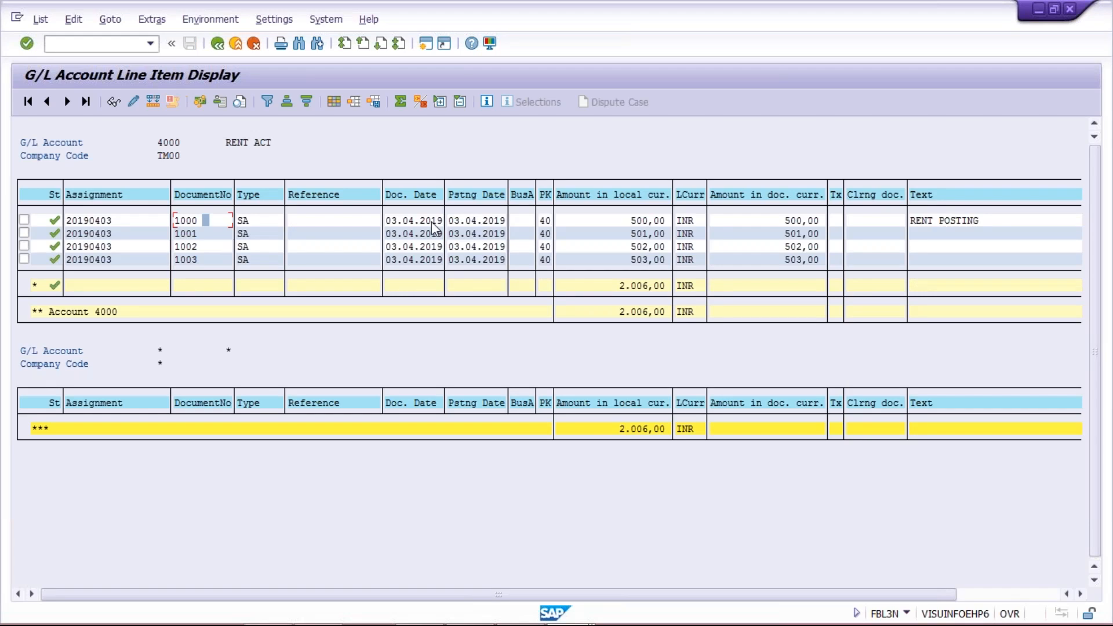
pyautogui.click(435, 221)
pyautogui.hotkey('alt', 'Tab')
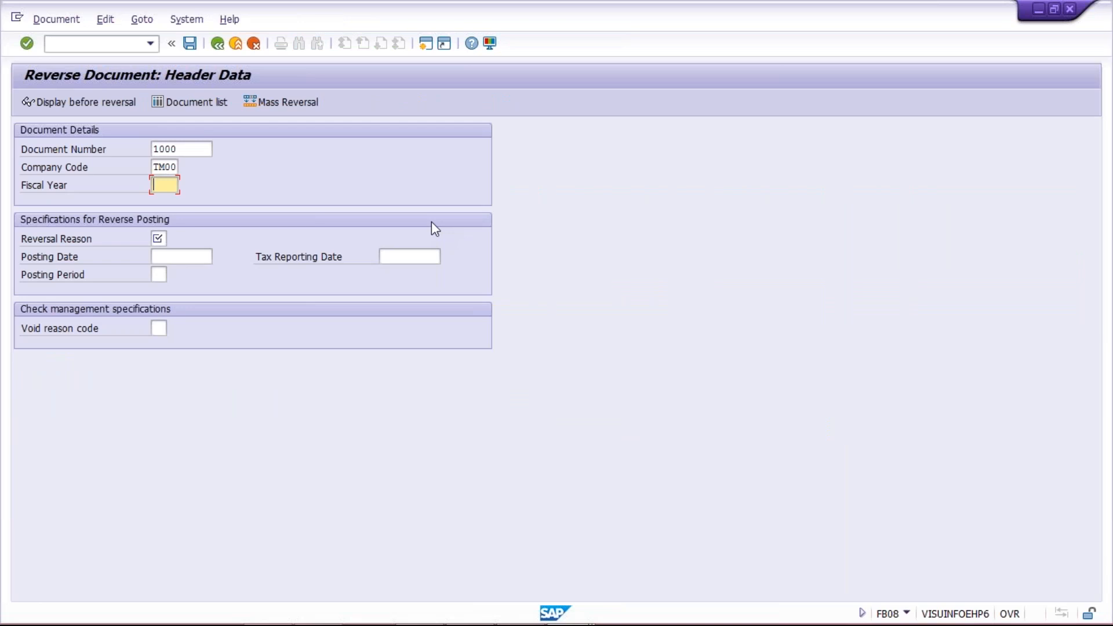
pyautogui.write('2019')
pyautogui.click(158, 239)
pyautogui.write('0')
pyautogui.press('Down')
pyautogui.press('Return')
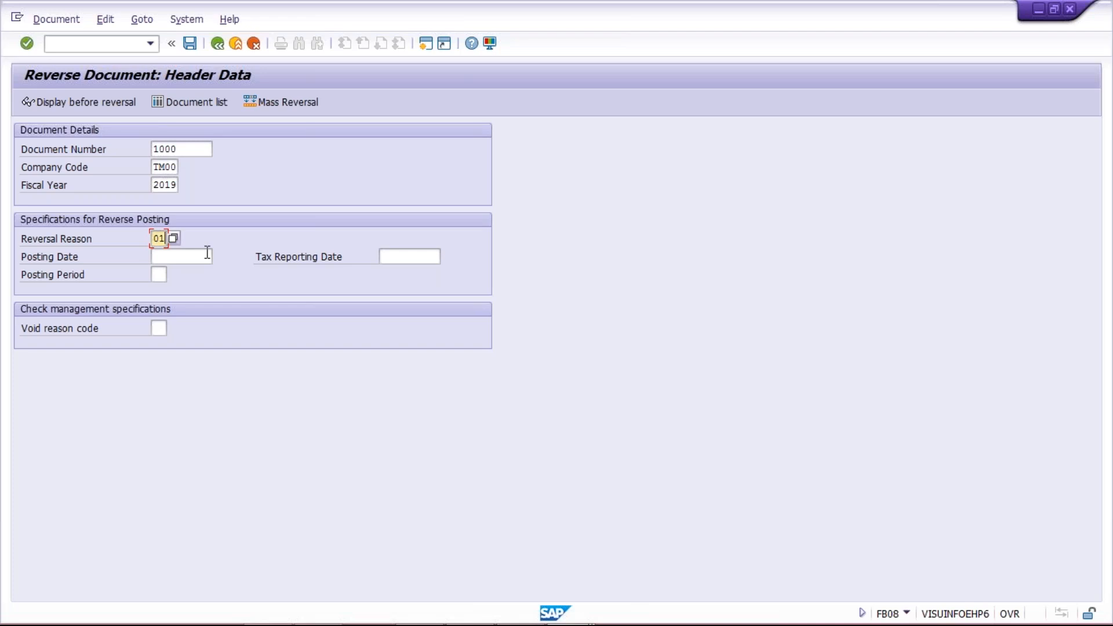
# Check the 500,00 amount of document 1000 in the FBL3N line item list.
pyautogui.click(189, 50)
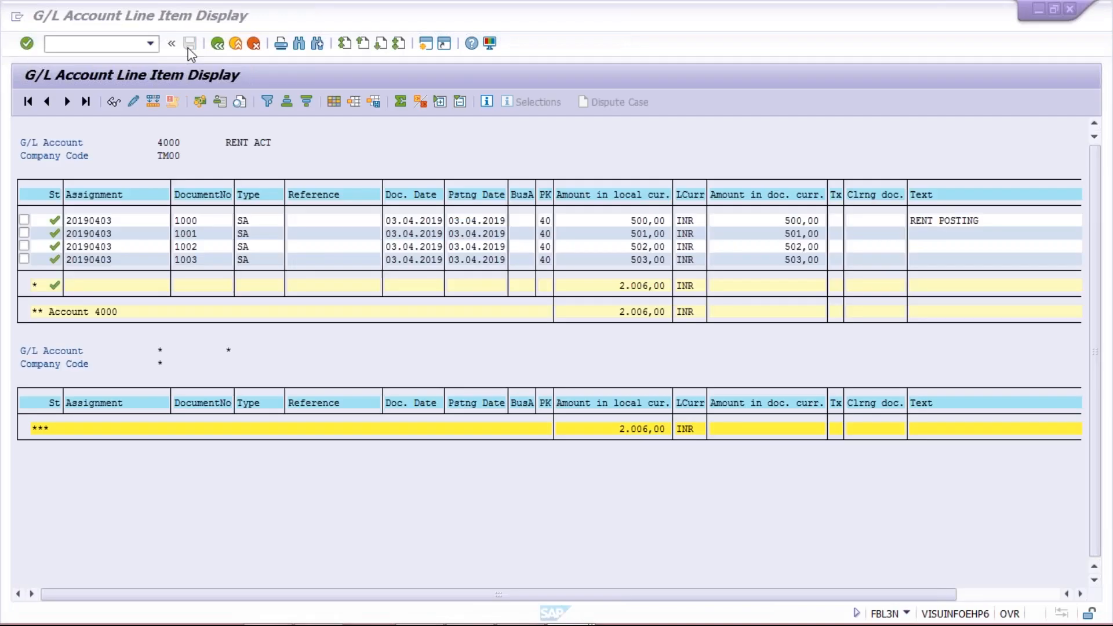
pyautogui.click(613, 222)
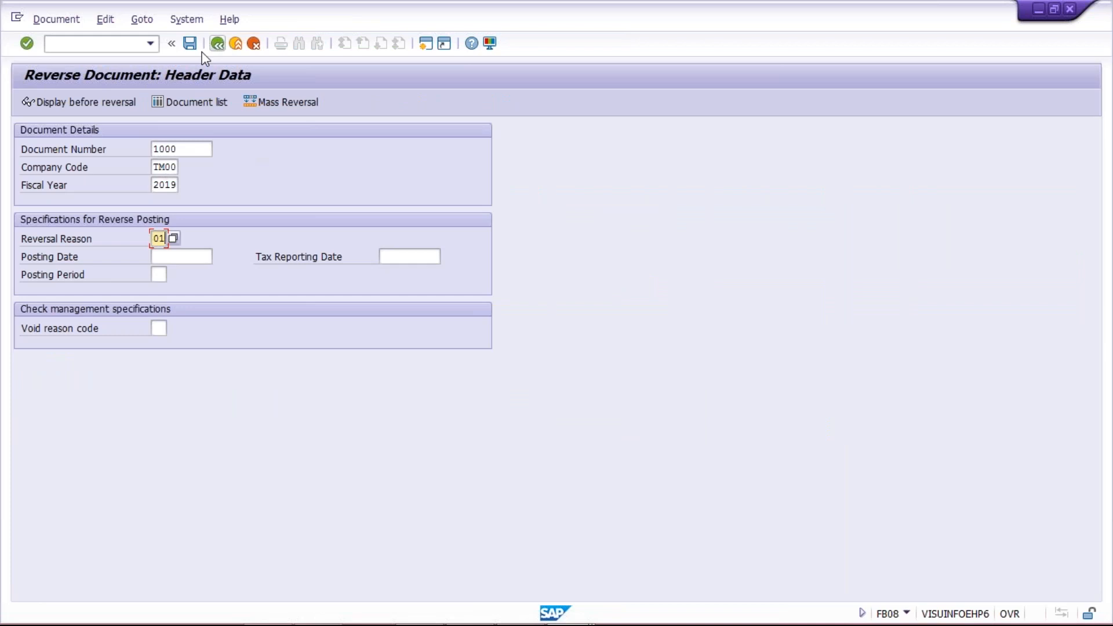
# Post the reversal of document 1000 as document 1004 and return to FBL3N.
pyautogui.click(187, 48)
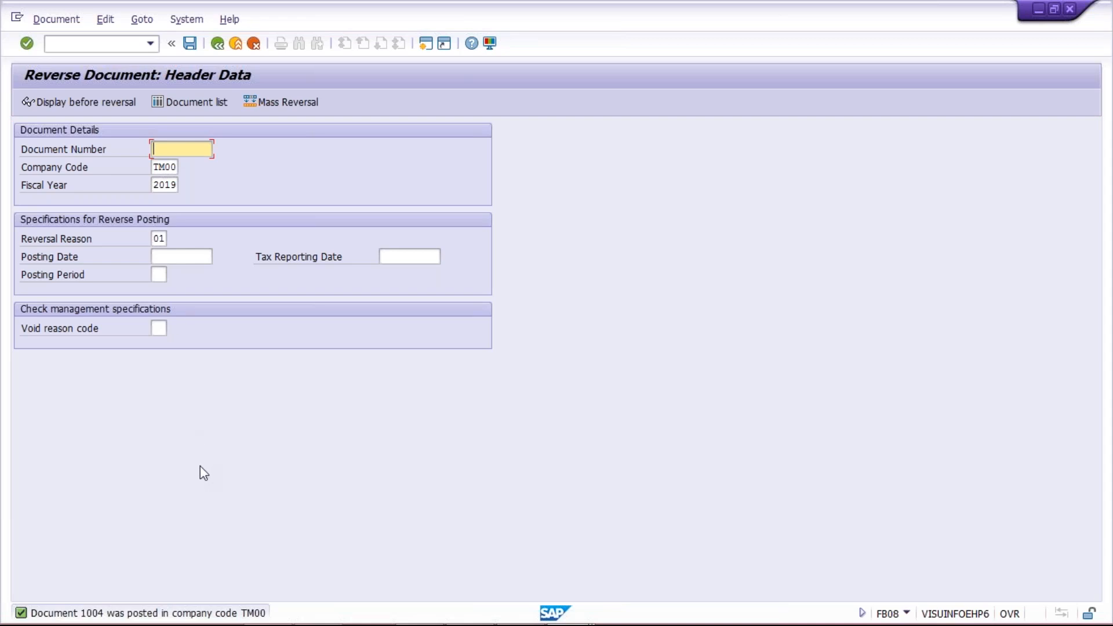
pyautogui.hotkey('alt', 'Tab')
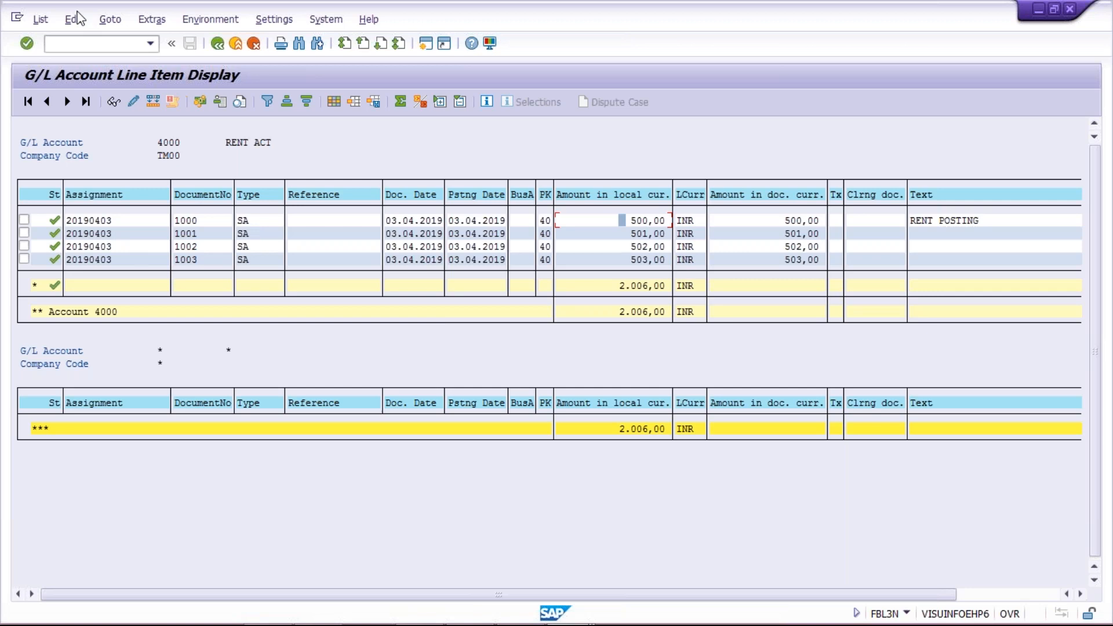
# Refresh the account 4000 line items so reversal document 1004 (500,00-) shows, totalling 1.506,00.
pyautogui.click(41, 21)
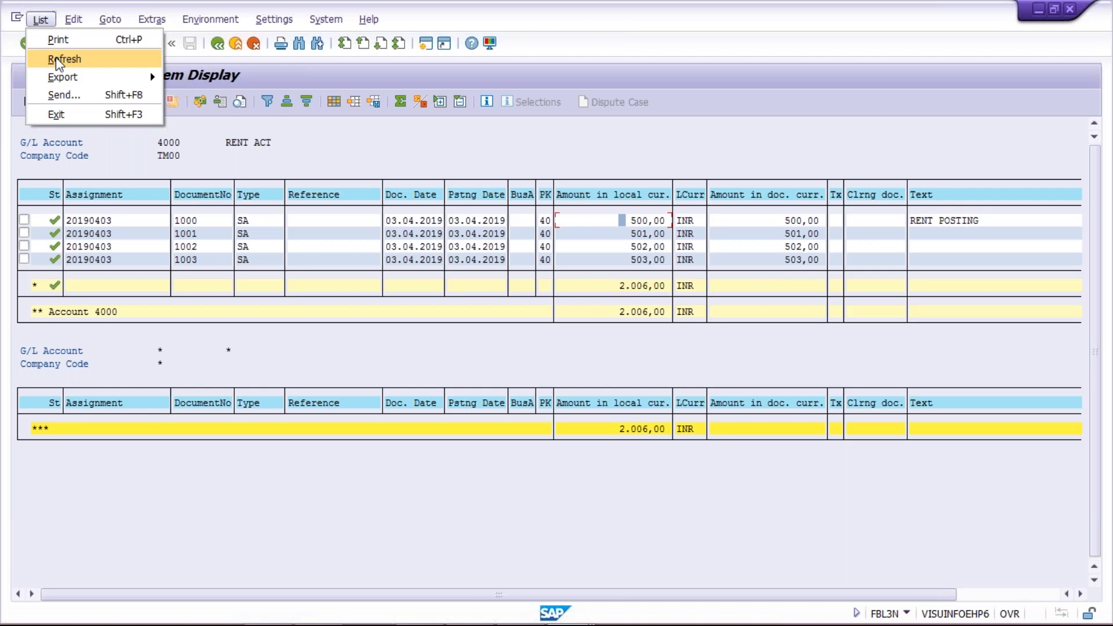
pyautogui.click(58, 60)
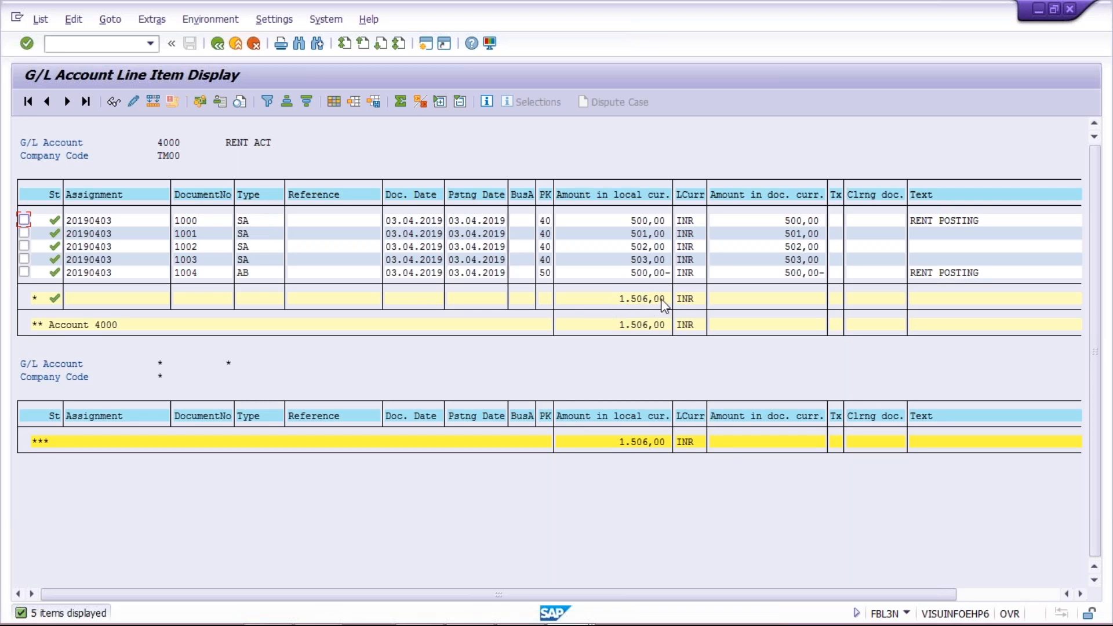
pyautogui.hotkey('alt', 'Tab')
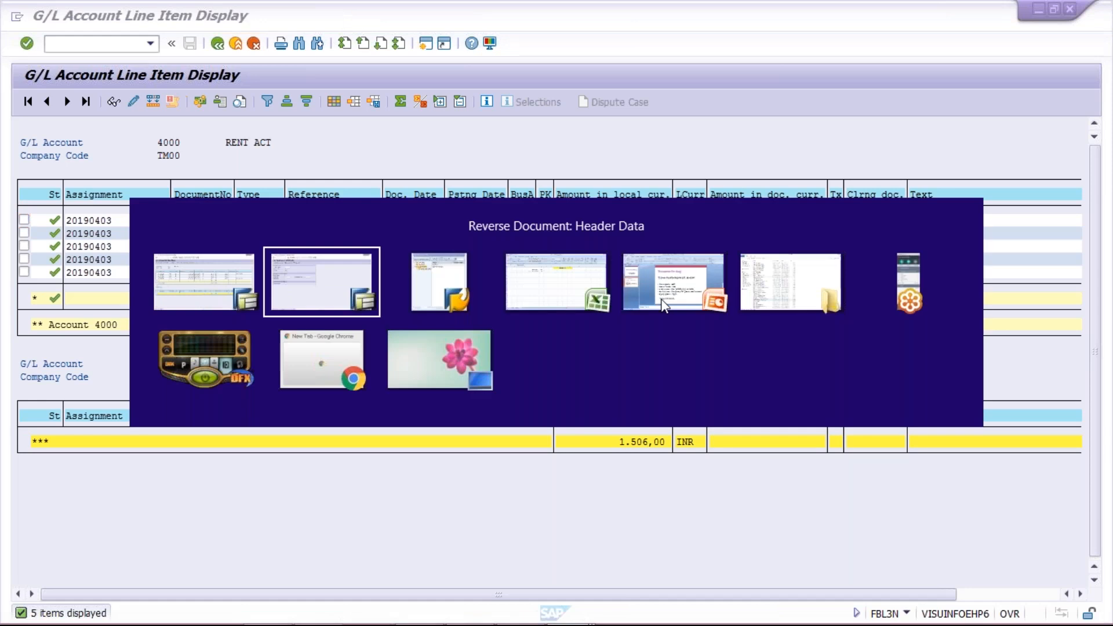
# Run transaction /NFB08 in the other session's command field.
pyautogui.click(106, 43)
pyautogui.write('/')
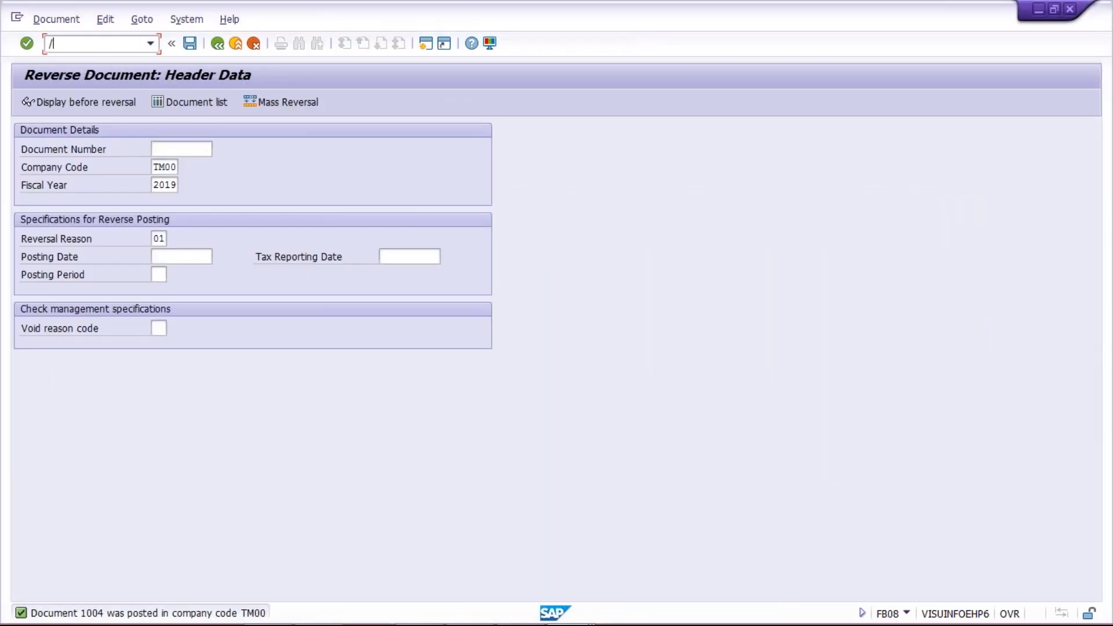
pyautogui.write('NFB08')
pyautogui.press('Return')
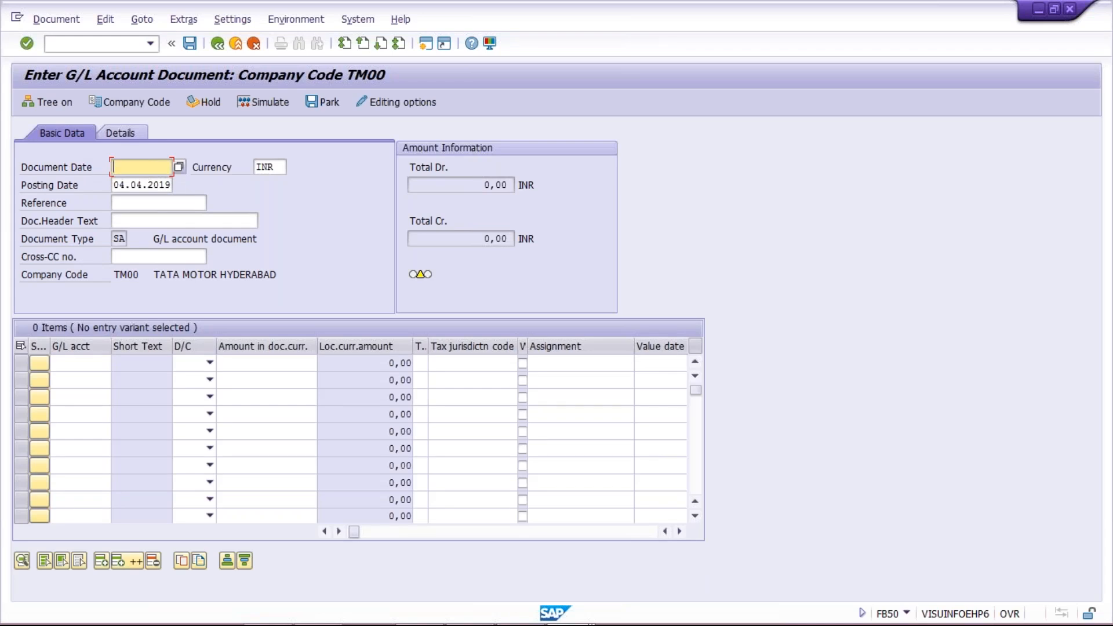
# Switch back to the FBL3N line item list for account 4000.
pyautogui.hotkey('alt', 'Tab')
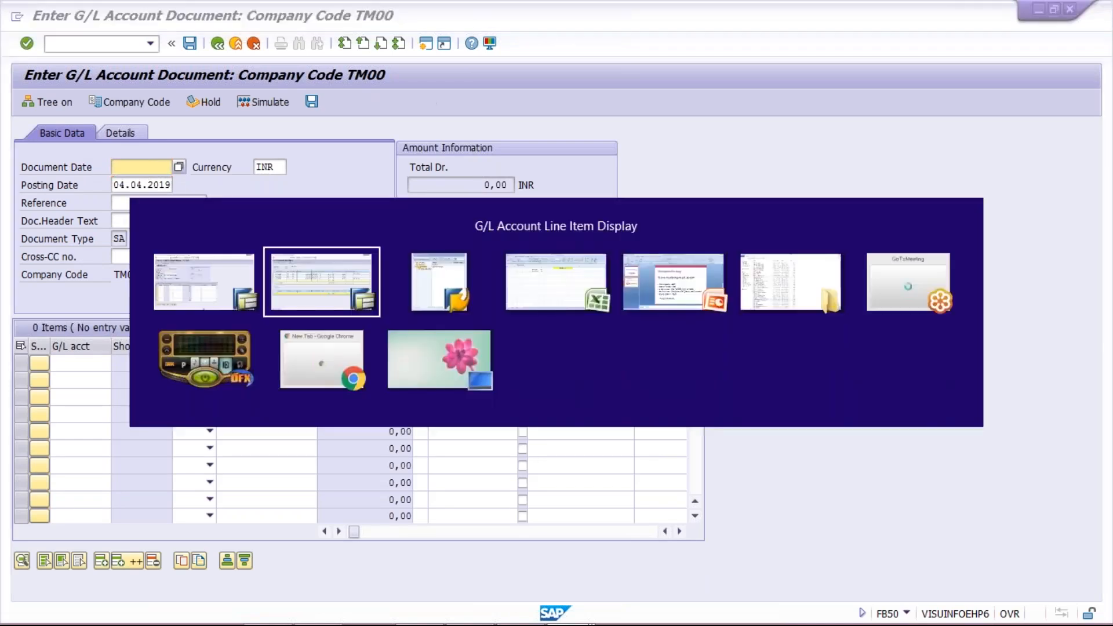
pyautogui.hotkey('alt', 'Tab')
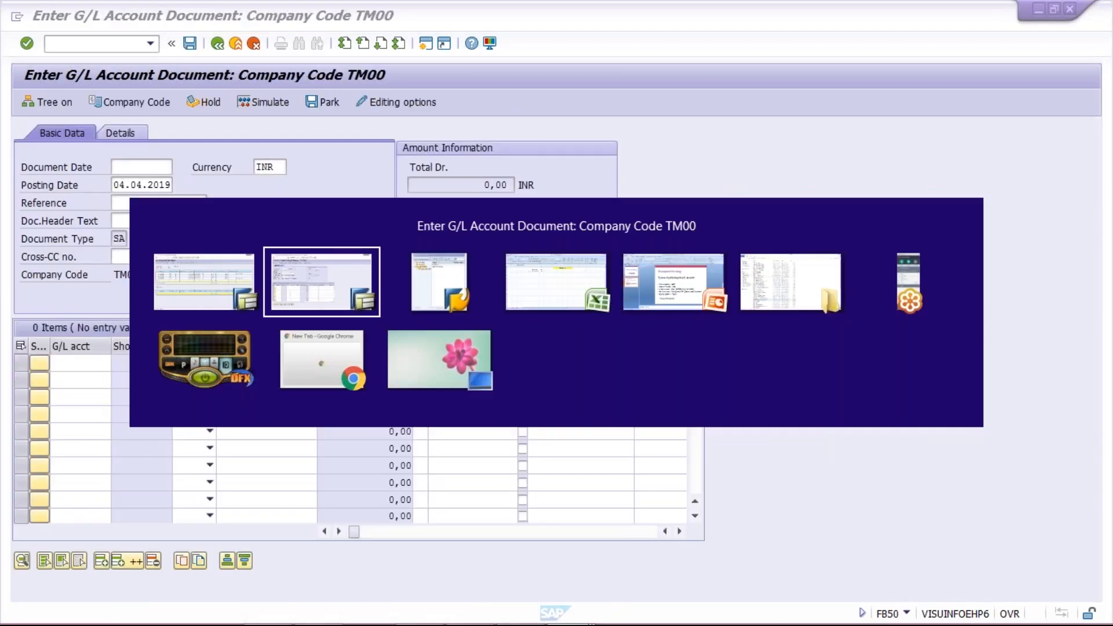
pyautogui.hotkey('alt', 'Tab')
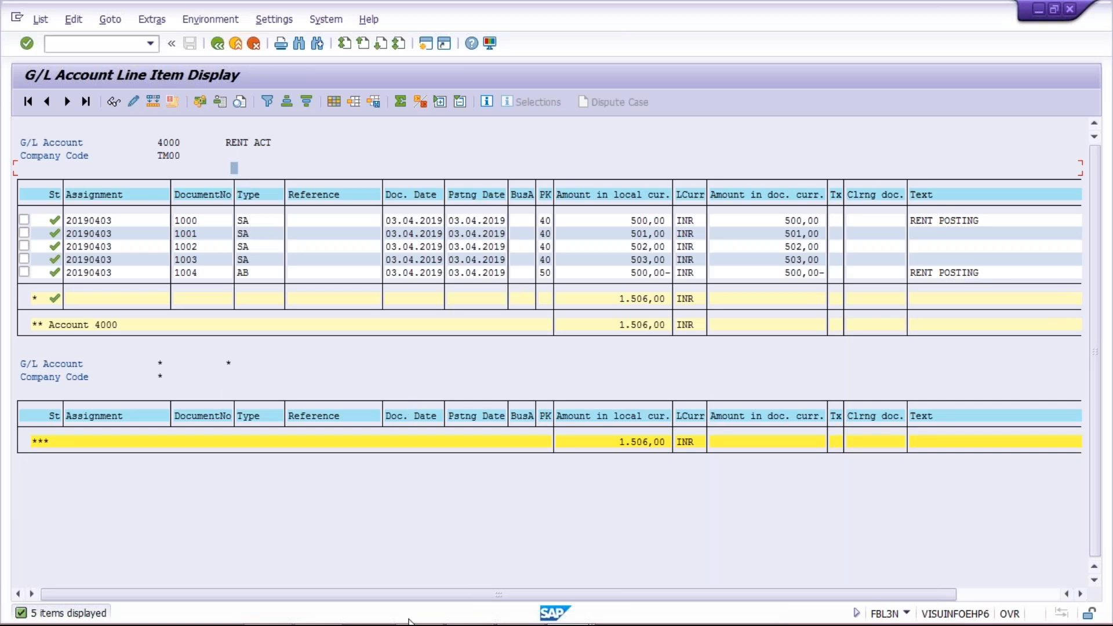
pyautogui.moveTo(408, 624)
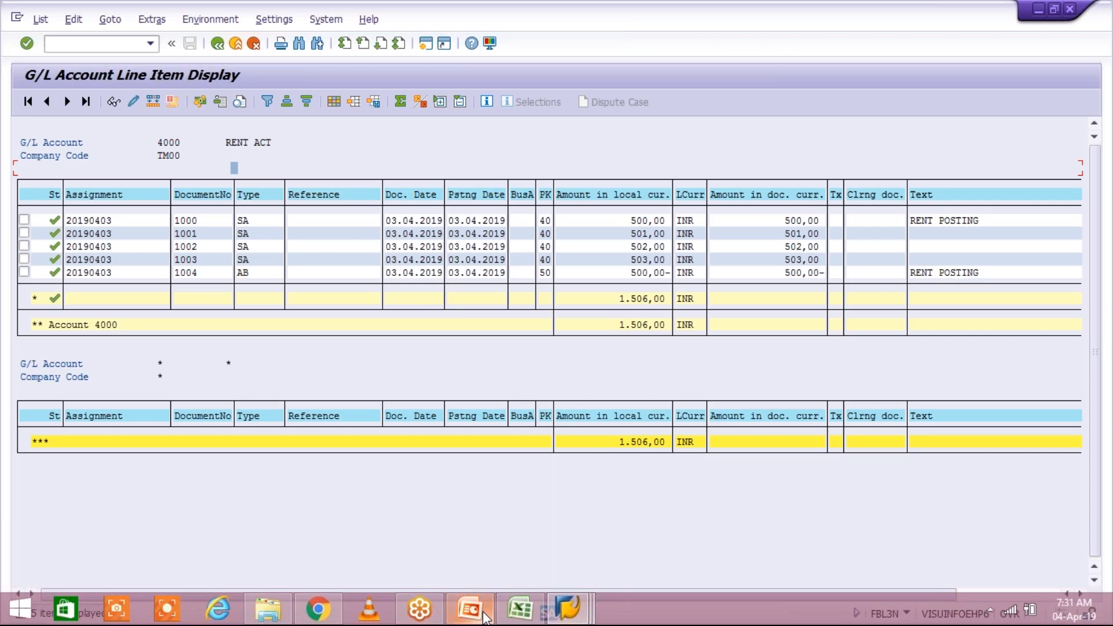
# Review the Document Posting slide, then bring up SAP's Enter G/L Account Document screen.
pyautogui.click(483, 615)
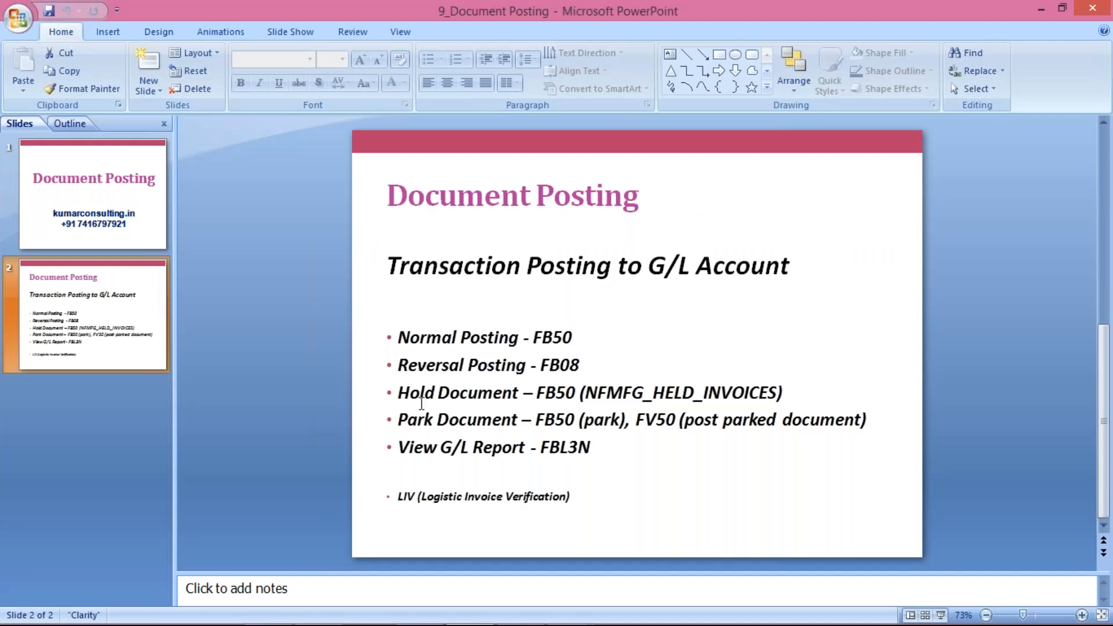
pyautogui.moveTo(522, 623)
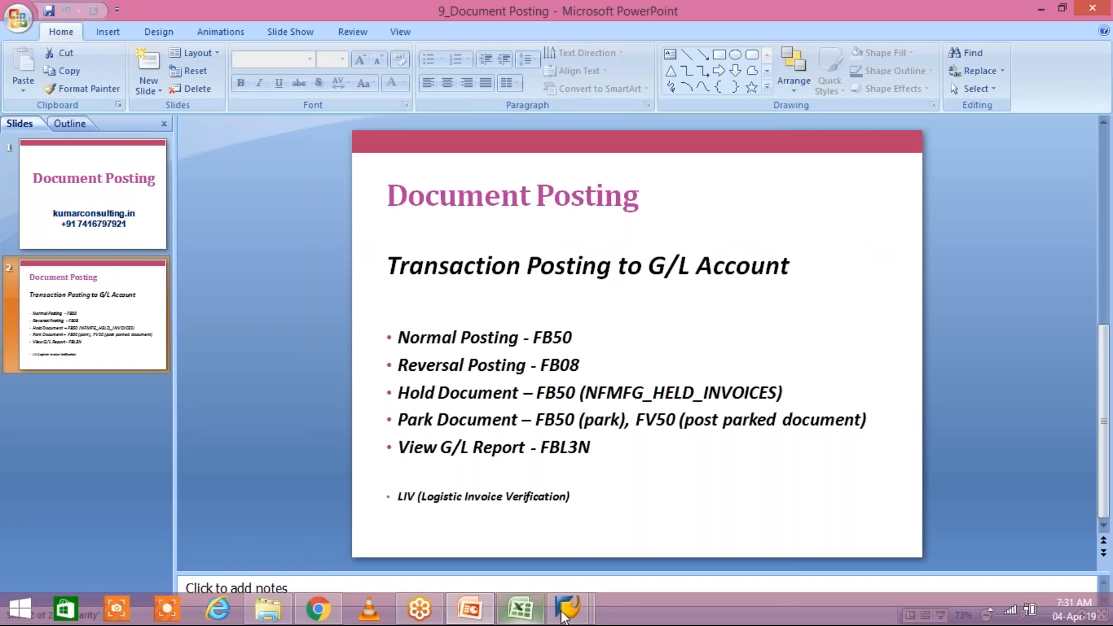
pyautogui.click(564, 614)
pyautogui.click(707, 526)
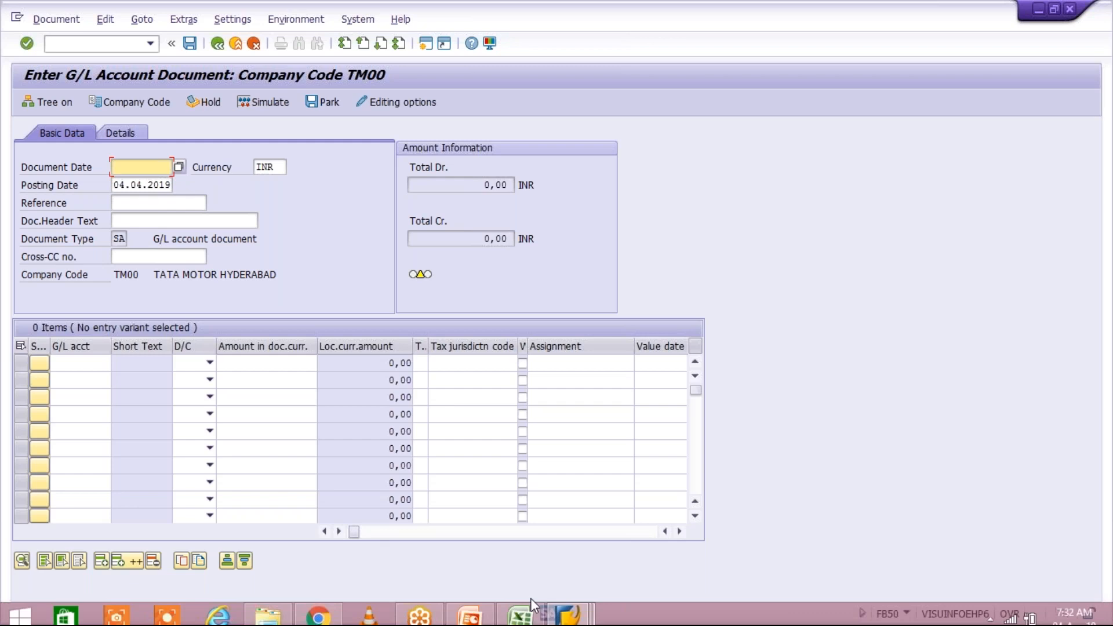
# Enter document date 04.04.2019 and reference TEST in the FB50 document header.
pyautogui.click(520, 608)
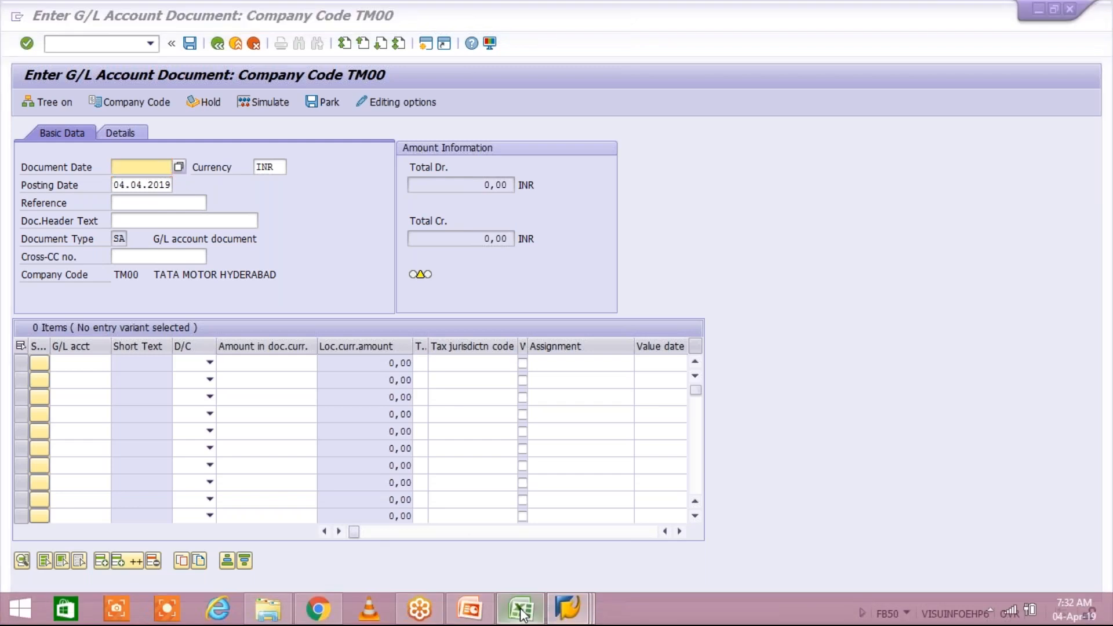
pyautogui.hotkey('alt', 'Tab')
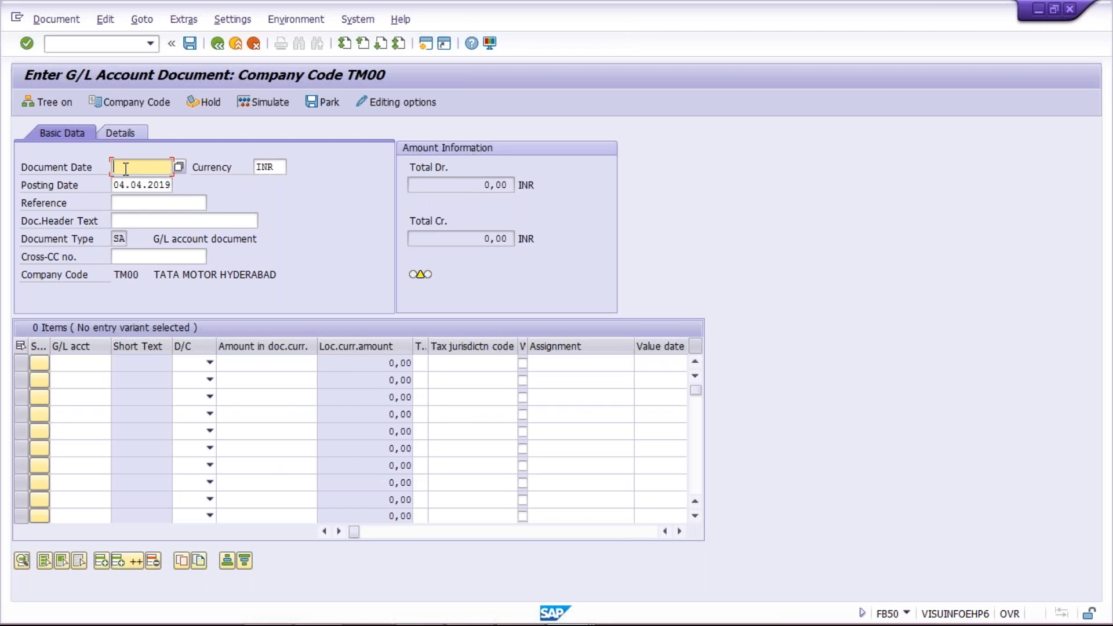
pyautogui.write('04.04.2019')
pyautogui.click(130, 204)
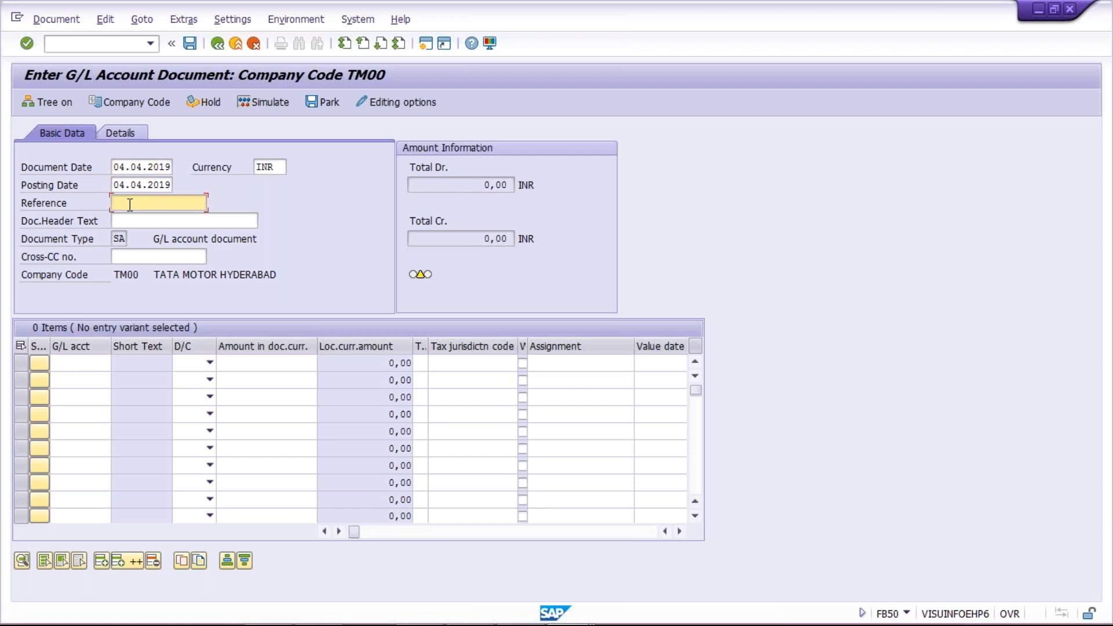
pyautogui.write('T')
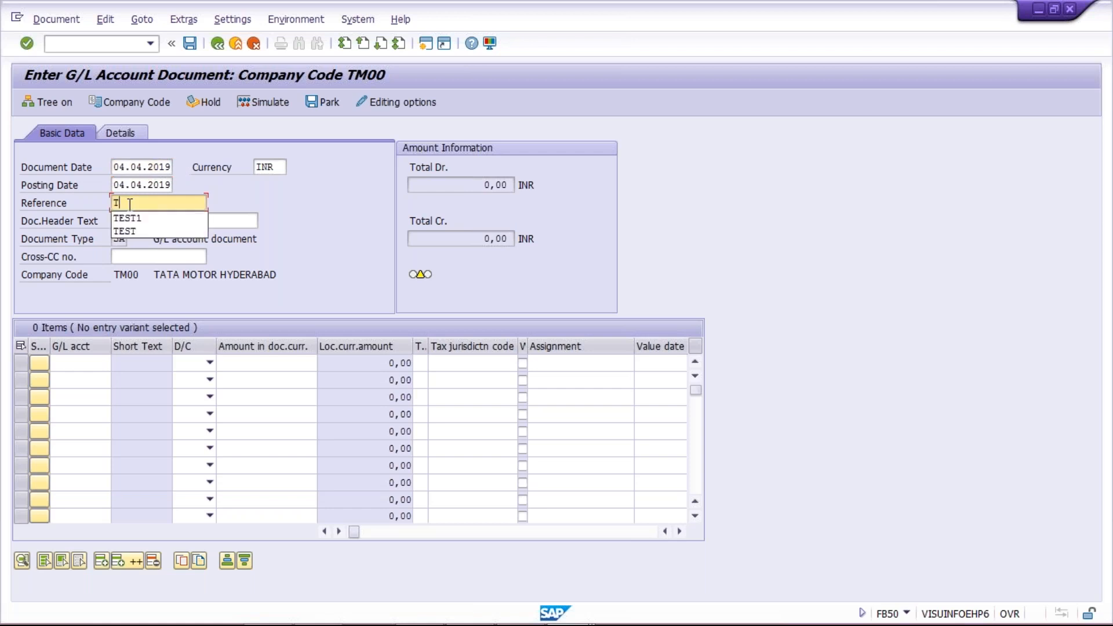
pyautogui.write('EST')
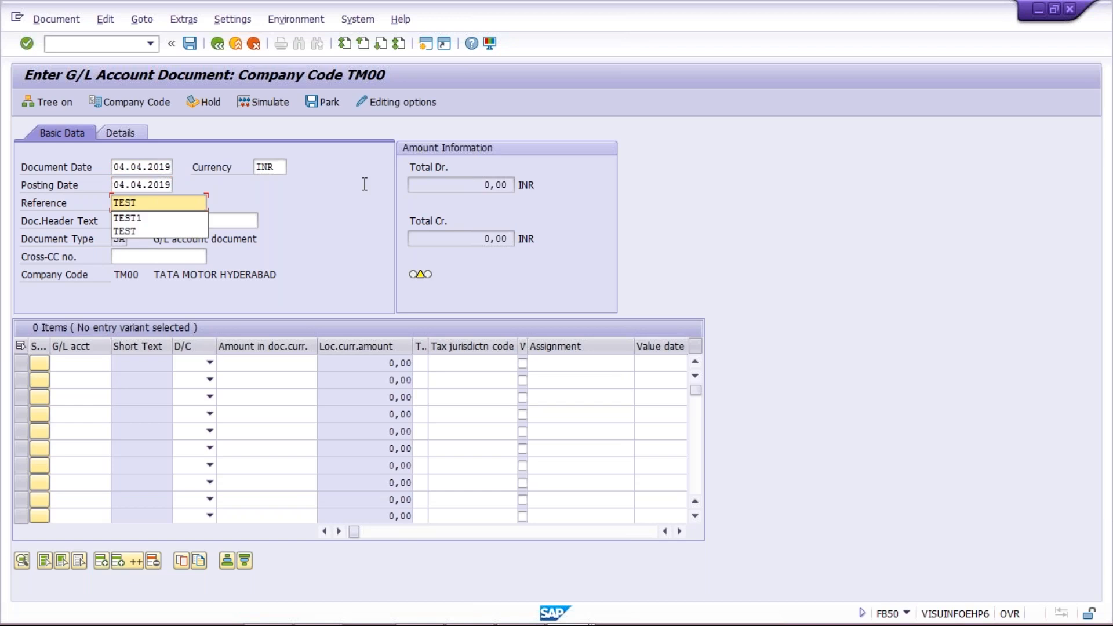
pyautogui.click(416, 183)
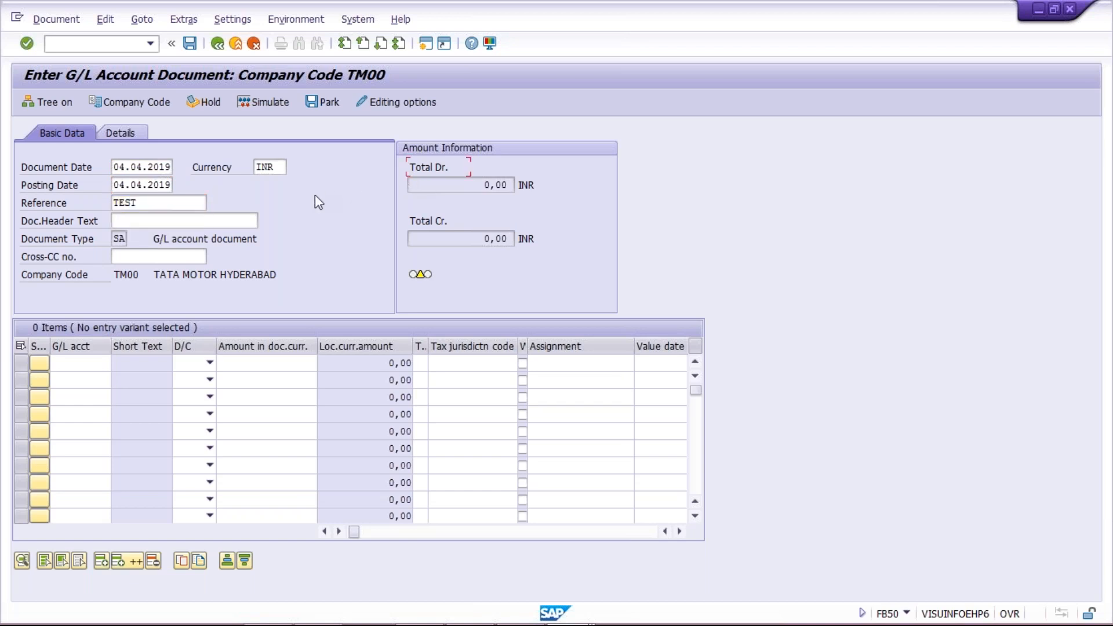
pyautogui.click(226, 222)
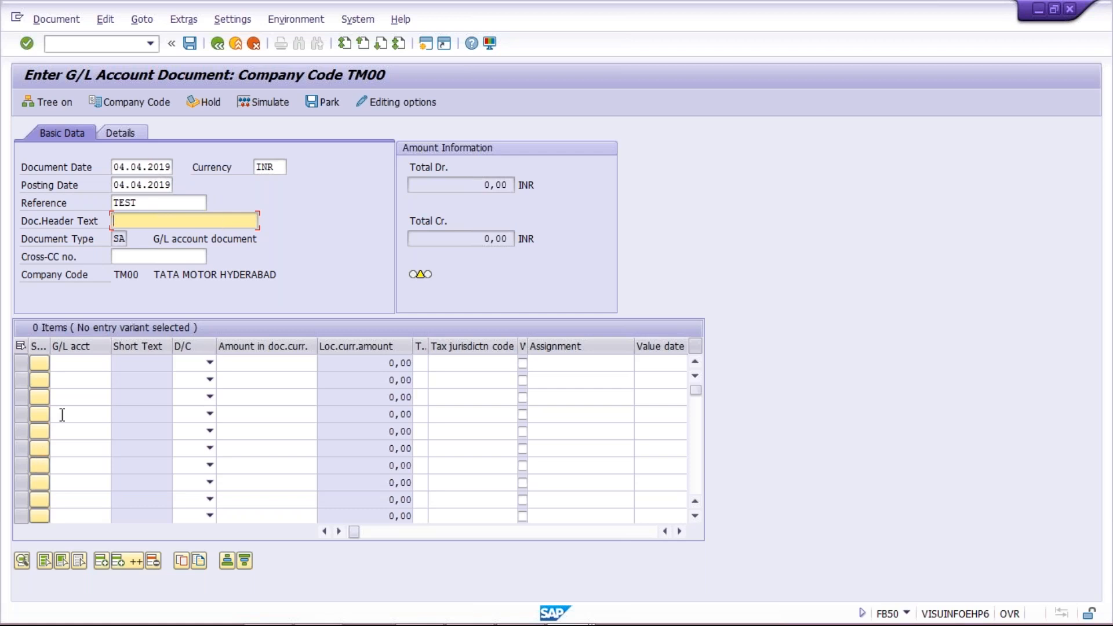
# Enter the first line item as G/L account 4000, Debit, amount 5000.
pyautogui.click(80, 346)
pyautogui.click(72, 347)
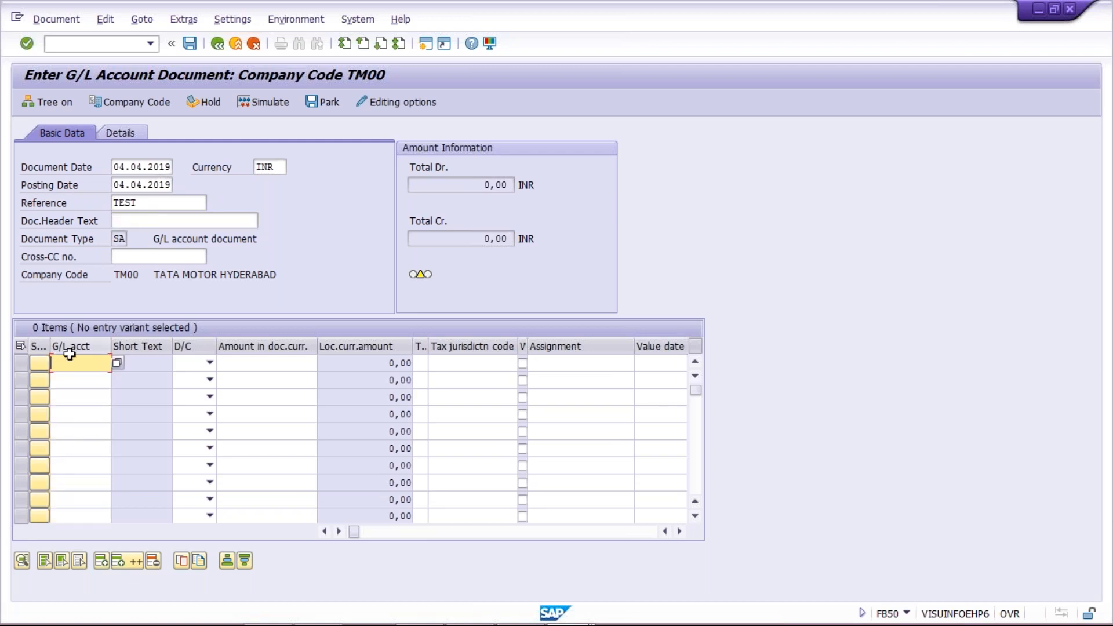
pyautogui.write('4000')
pyautogui.press('Tab')
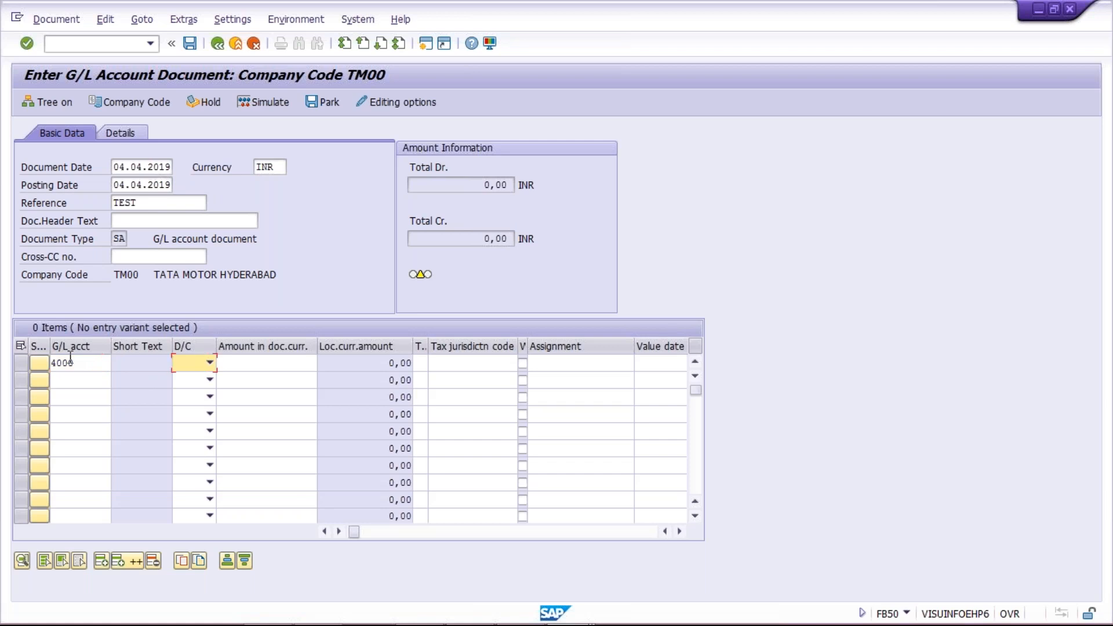
pyautogui.press('Down')
pyautogui.press('Tab')
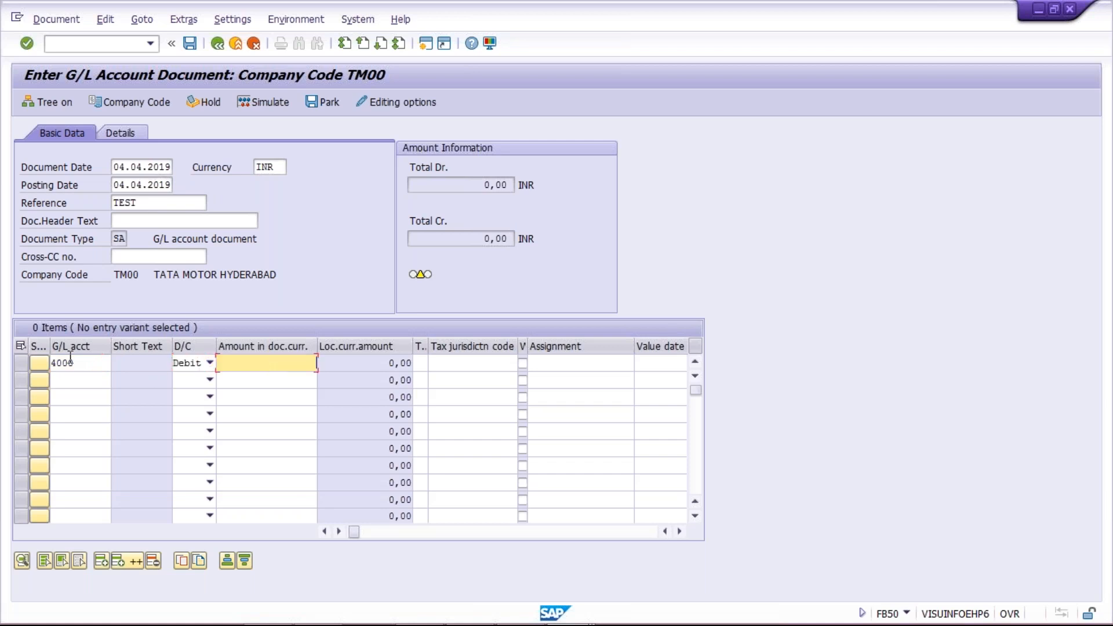
pyautogui.write('5000')
pyautogui.click(87, 380)
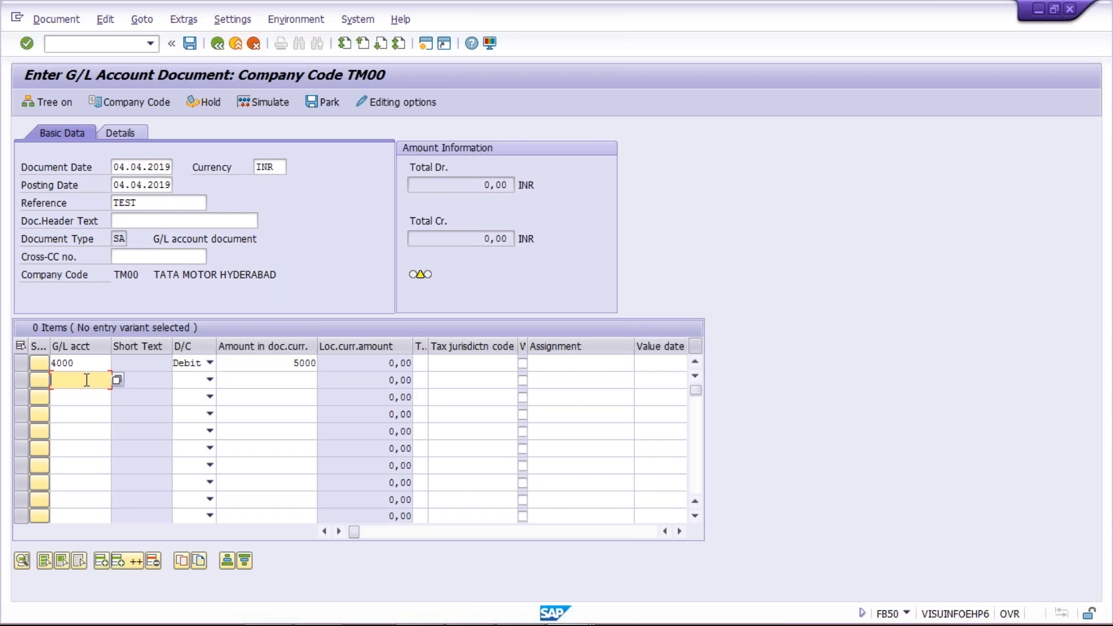
pyautogui.click(87, 361)
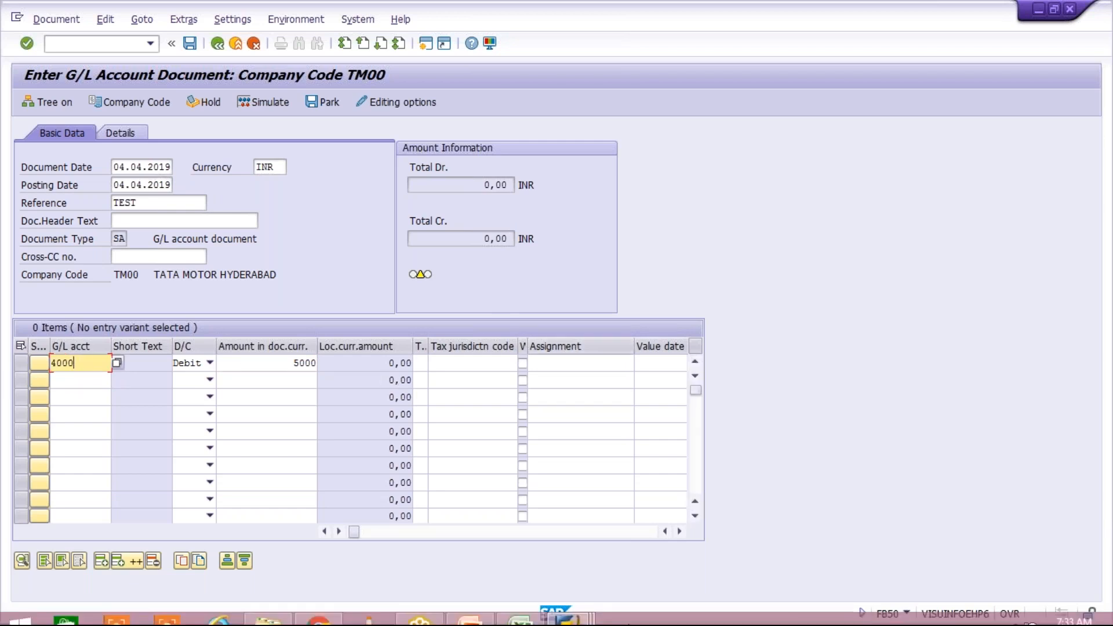
# Set the first line's text to 'RENT FOR DELHI OFFICE' from the input history.
pyautogui.click(680, 530)
pyautogui.click(679, 531)
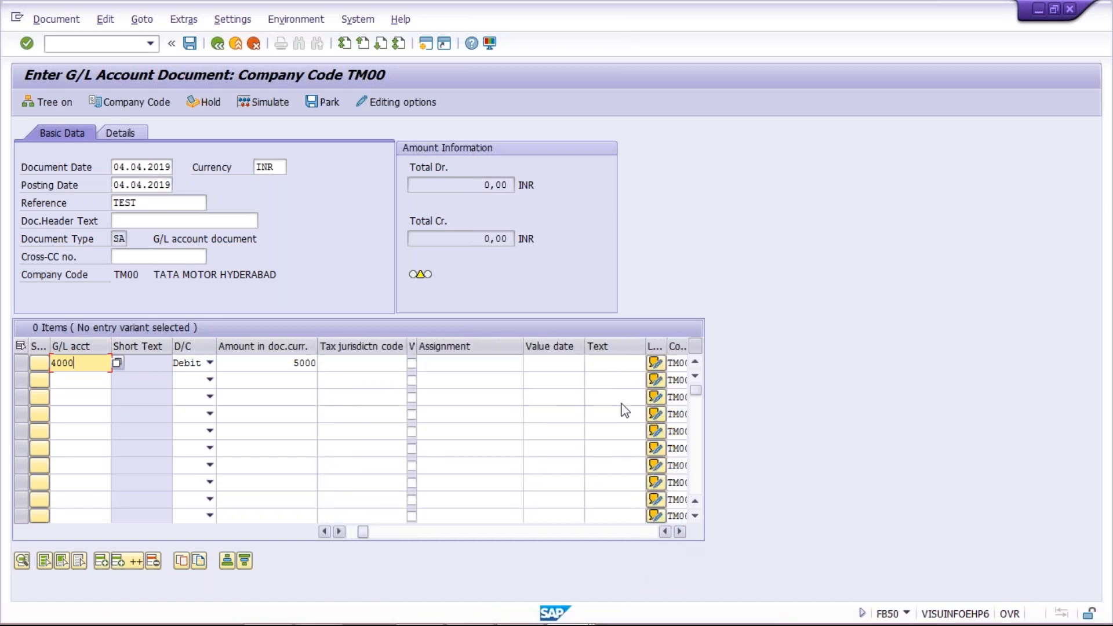
pyautogui.click(609, 364)
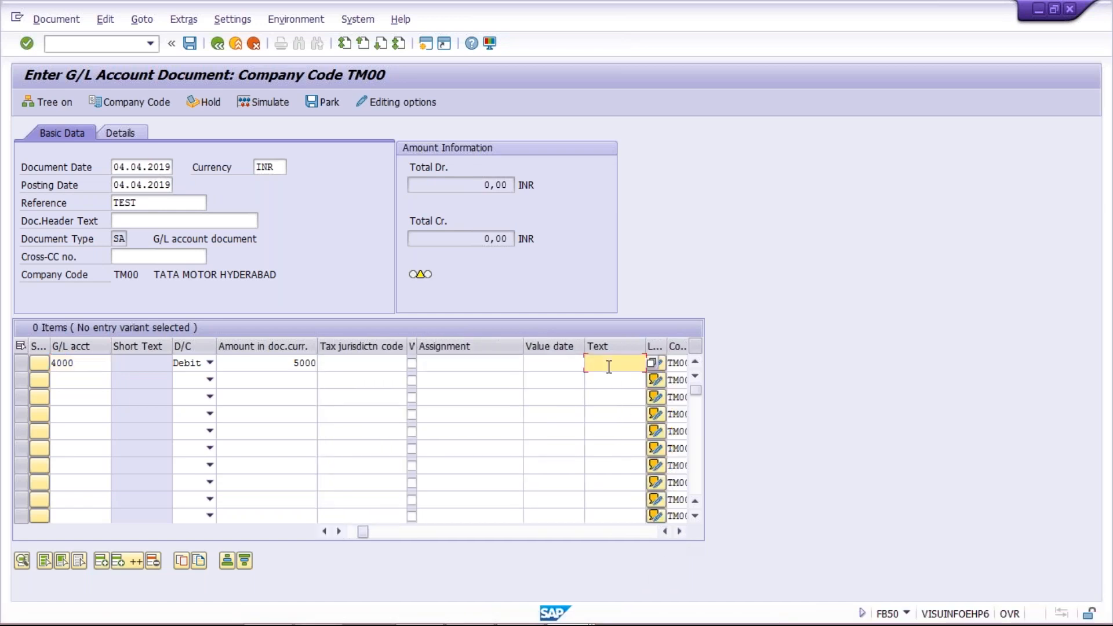
pyautogui.write('TEST')
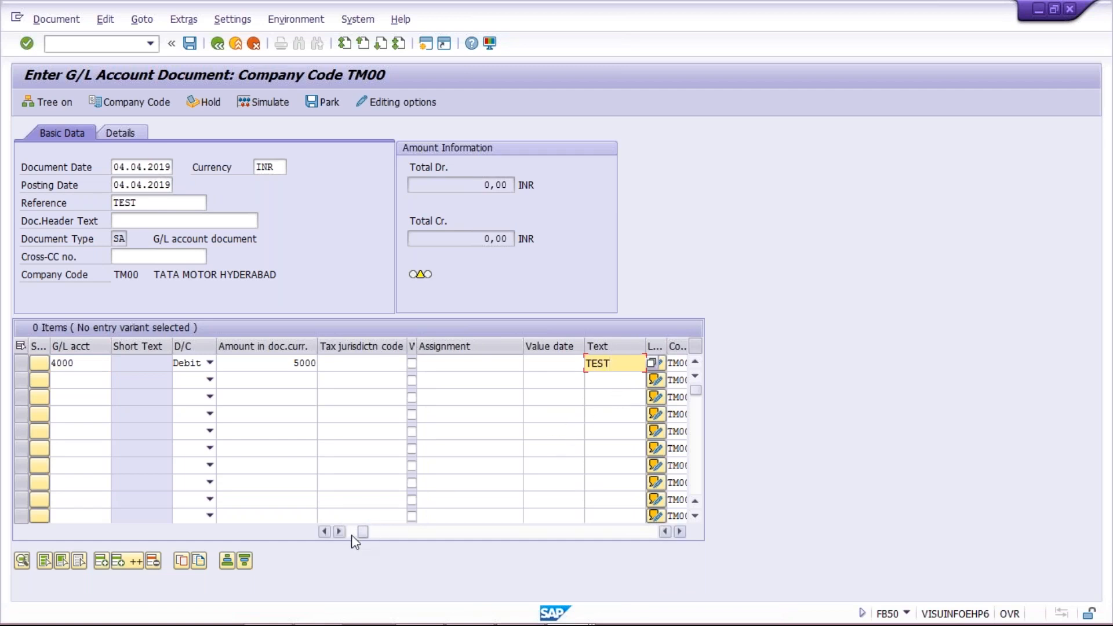
pyautogui.press('BackSpace')
pyautogui.press('BackSpace')
pyautogui.press('BackSpace')
pyautogui.press('BackSpace')
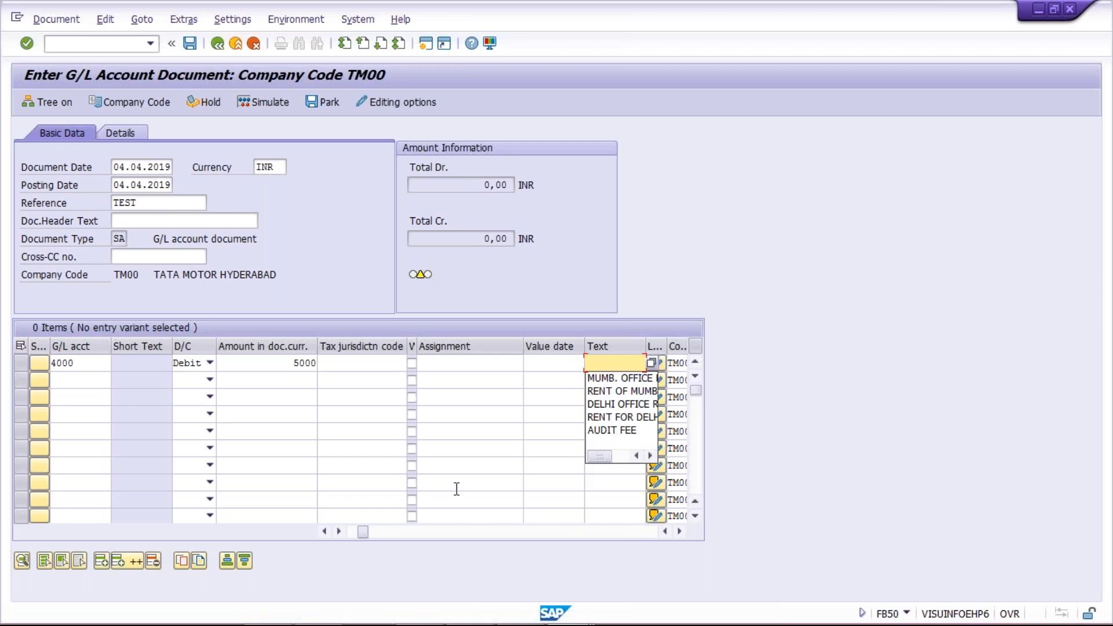
pyautogui.write('RE')
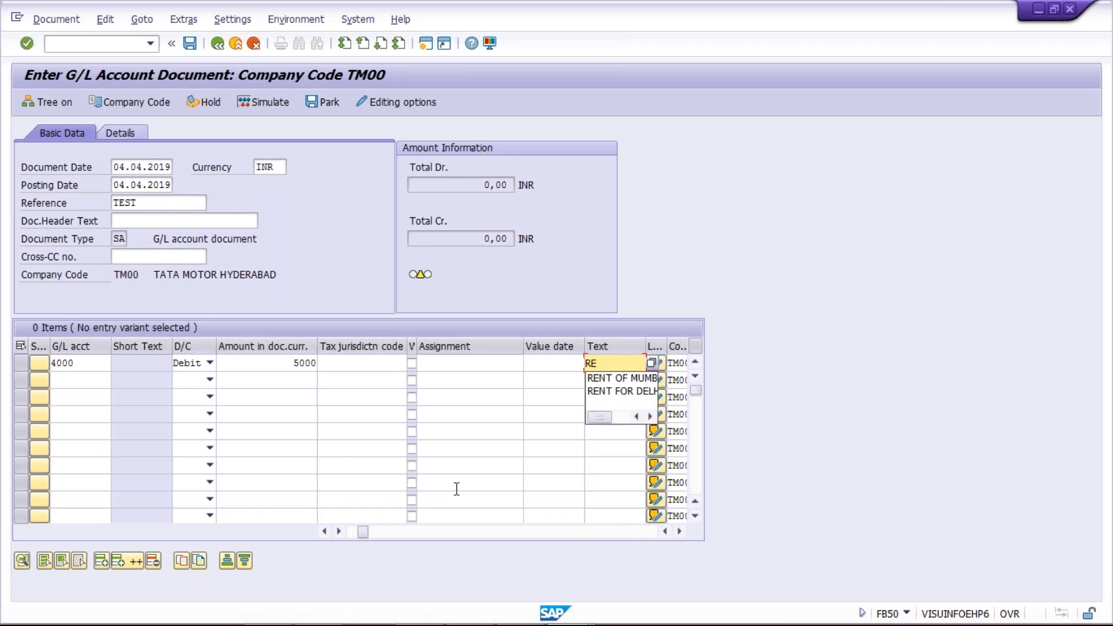
pyautogui.press('Down')
pyautogui.press('Down')
pyautogui.press('Return')
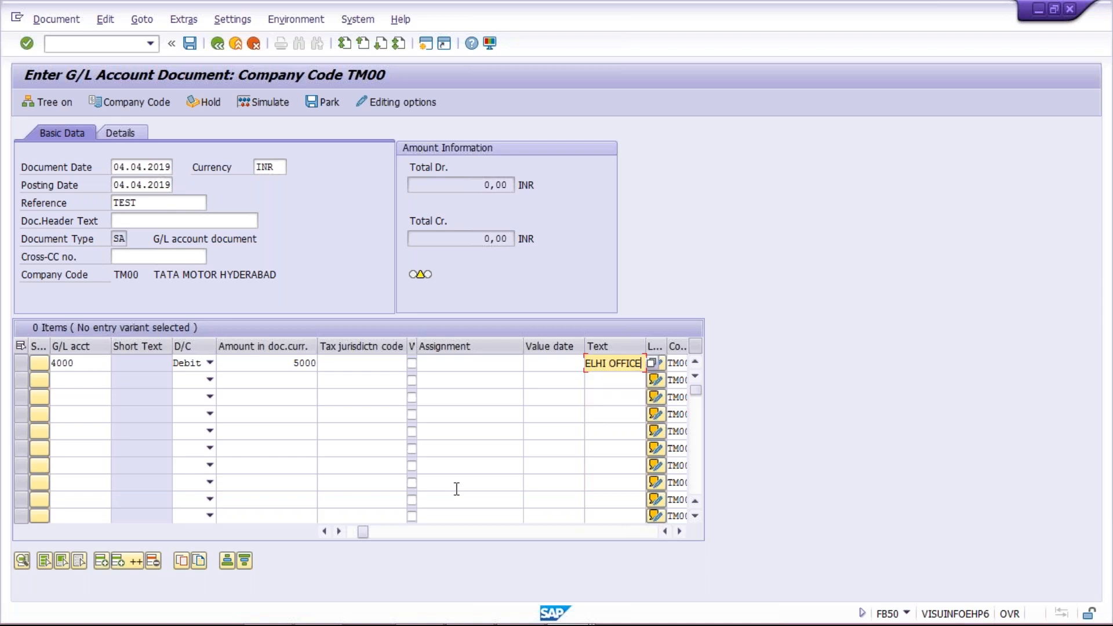
pyautogui.click(356, 534)
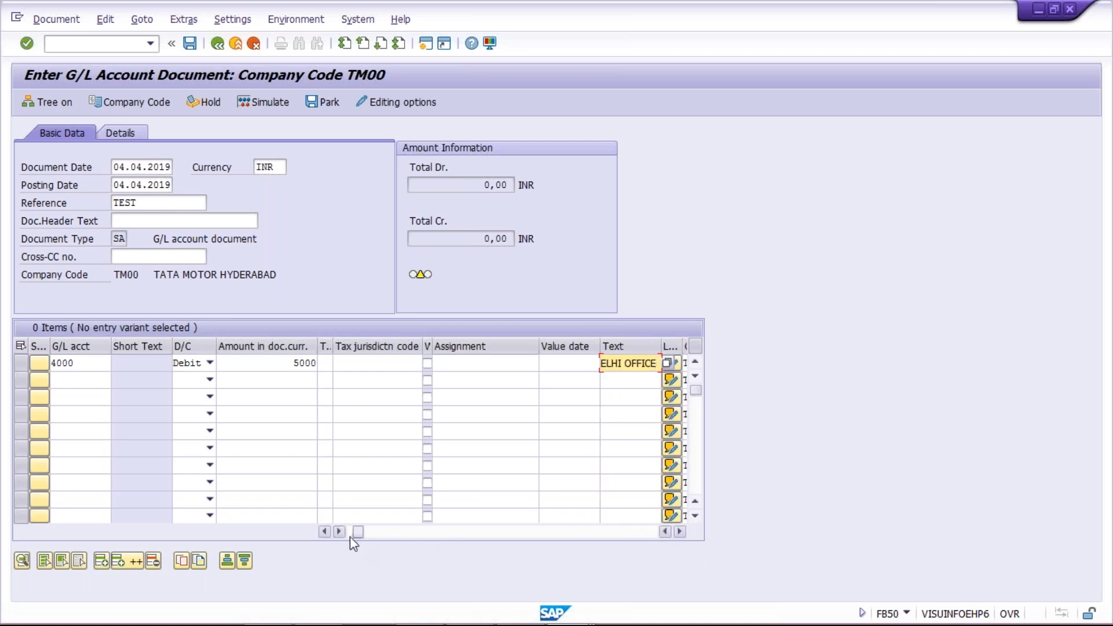
pyautogui.click(350, 536)
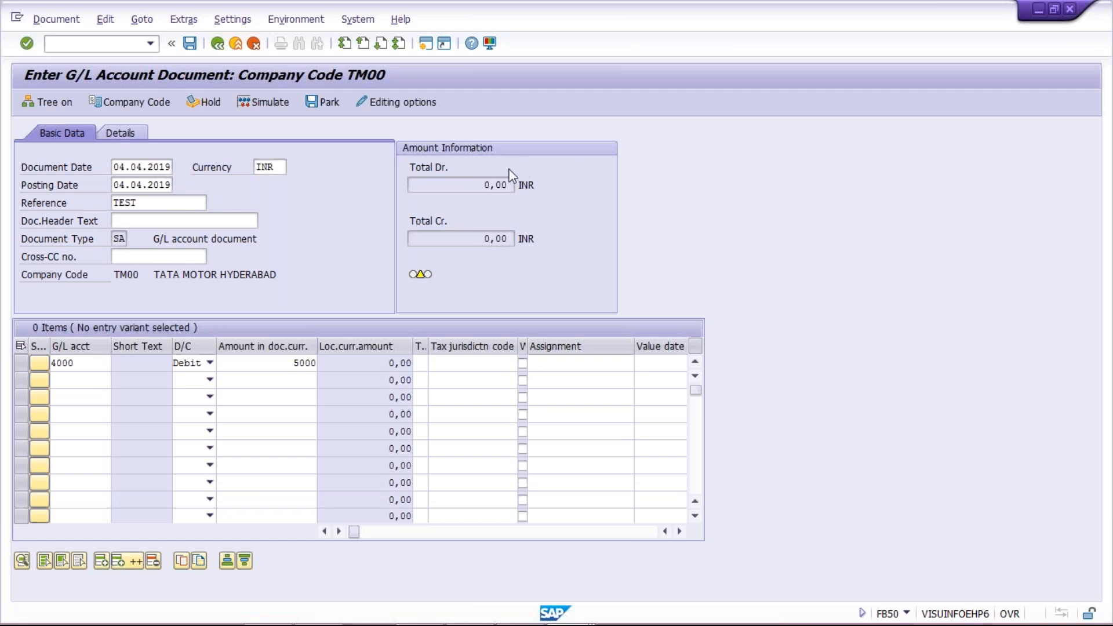
pyautogui.moveTo(481, 183); pyautogui.dragTo(607, 169)
pyautogui.click(323, 268)
pyautogui.click(248, 364)
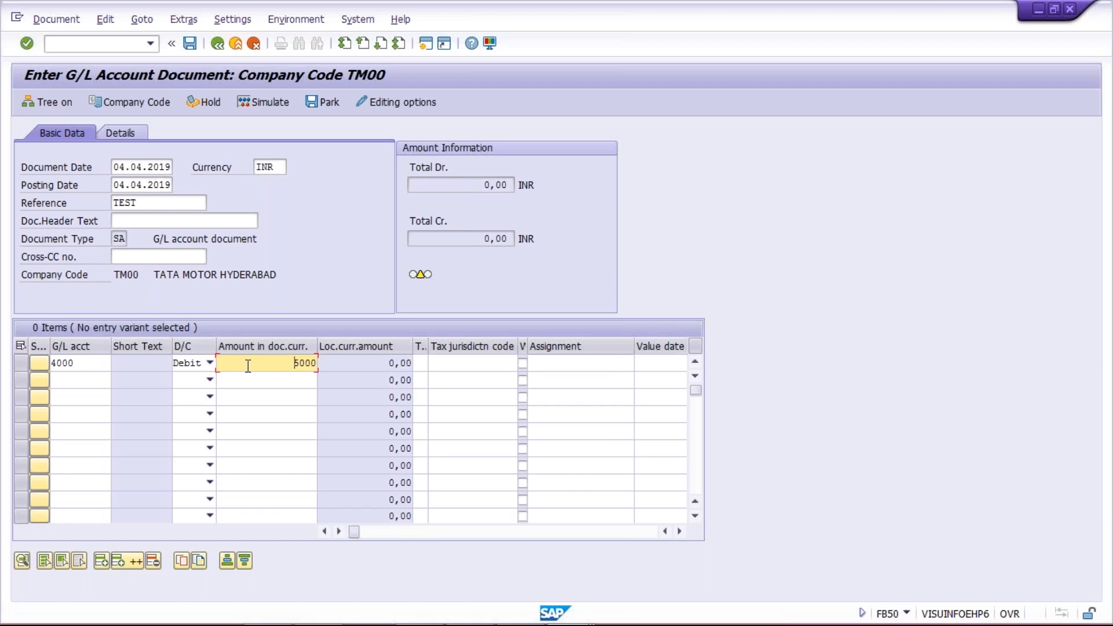
pyautogui.click(329, 280)
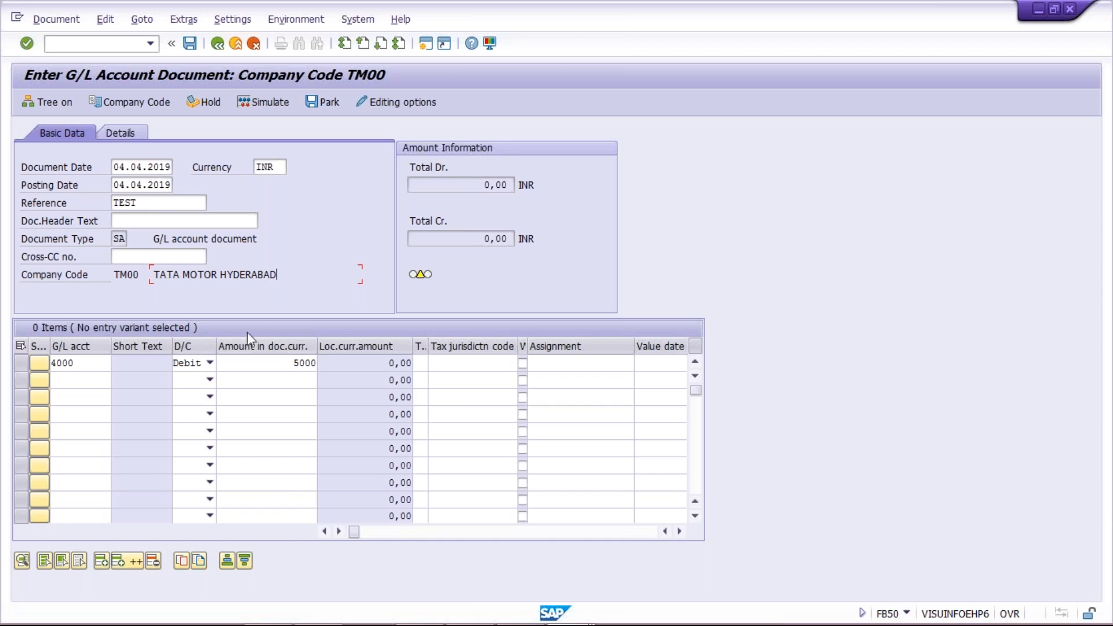
pyautogui.click(265, 364)
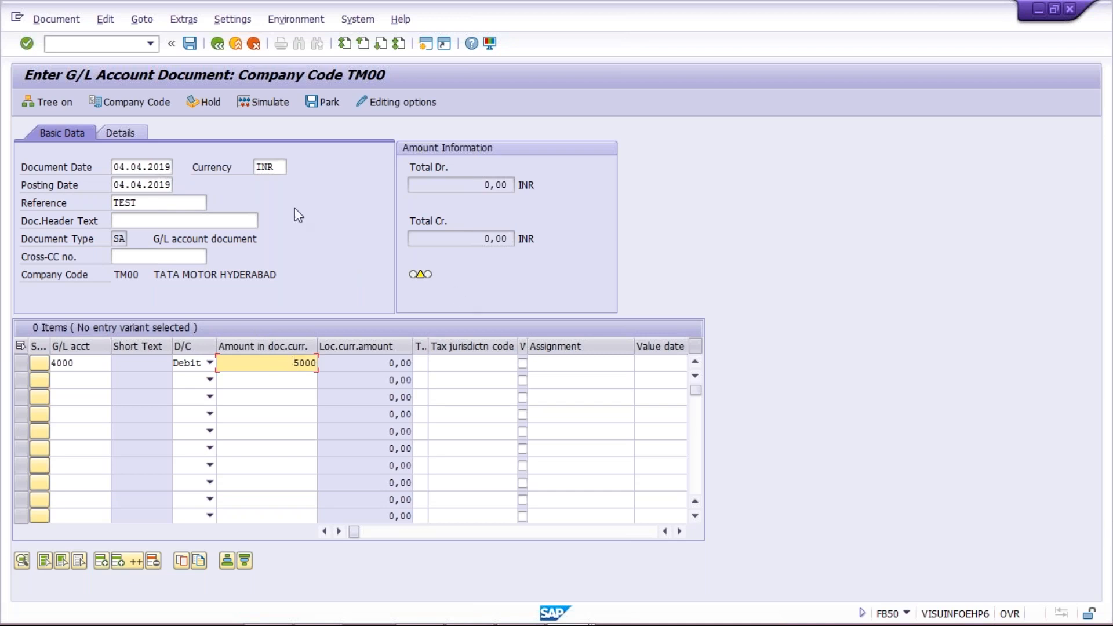
pyautogui.click(210, 103)
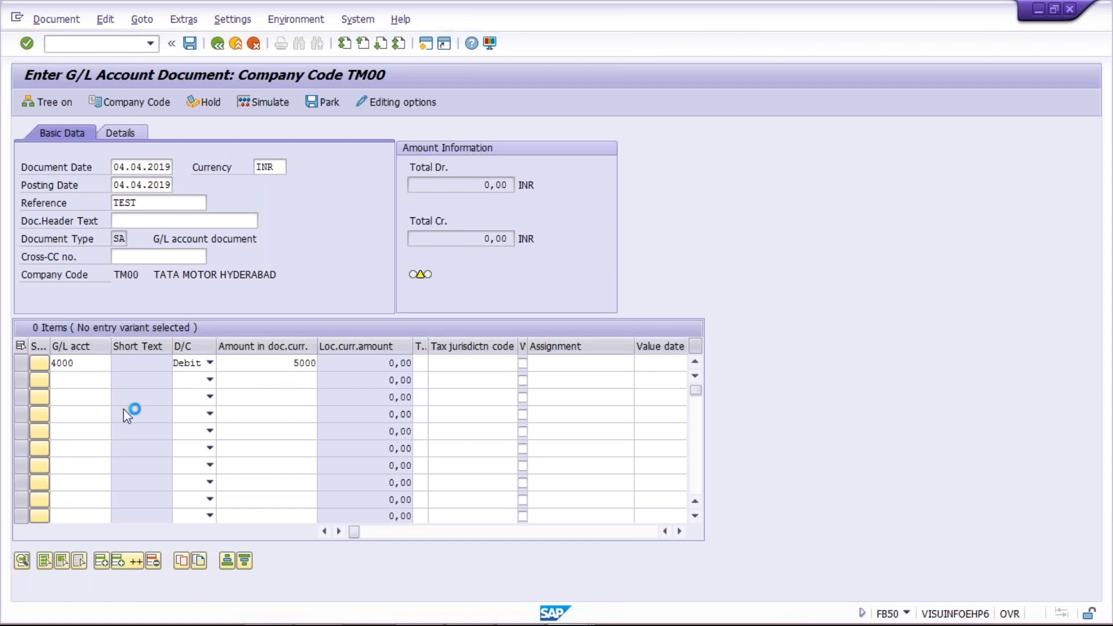
pyautogui.click(17, 19)
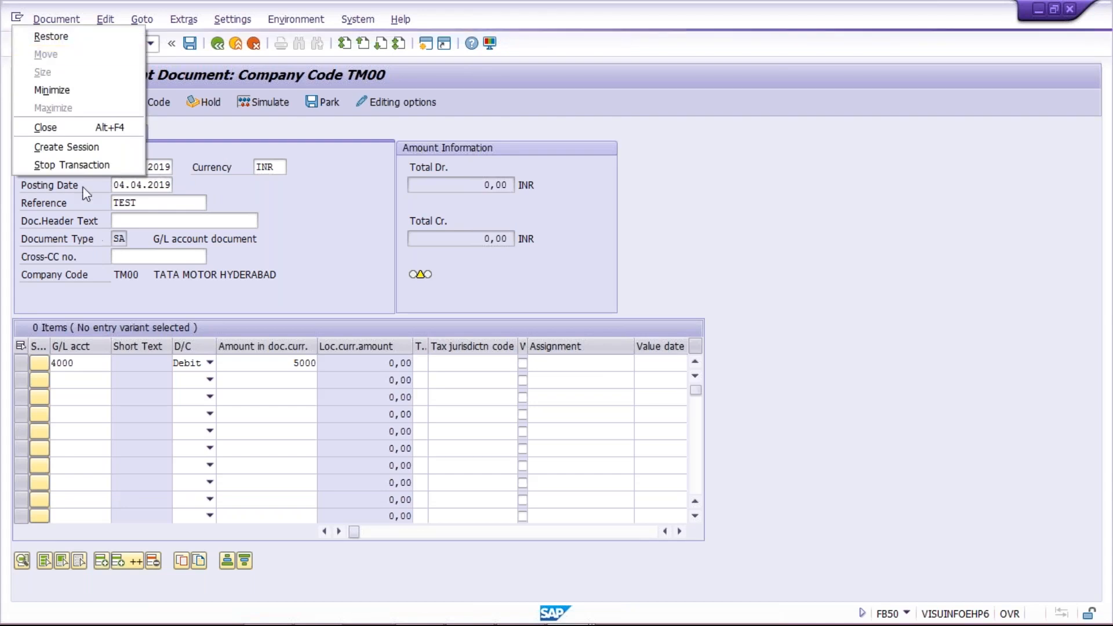
# Create a new SAP session, then switch to the SAP Logon window.
pyautogui.click(80, 149)
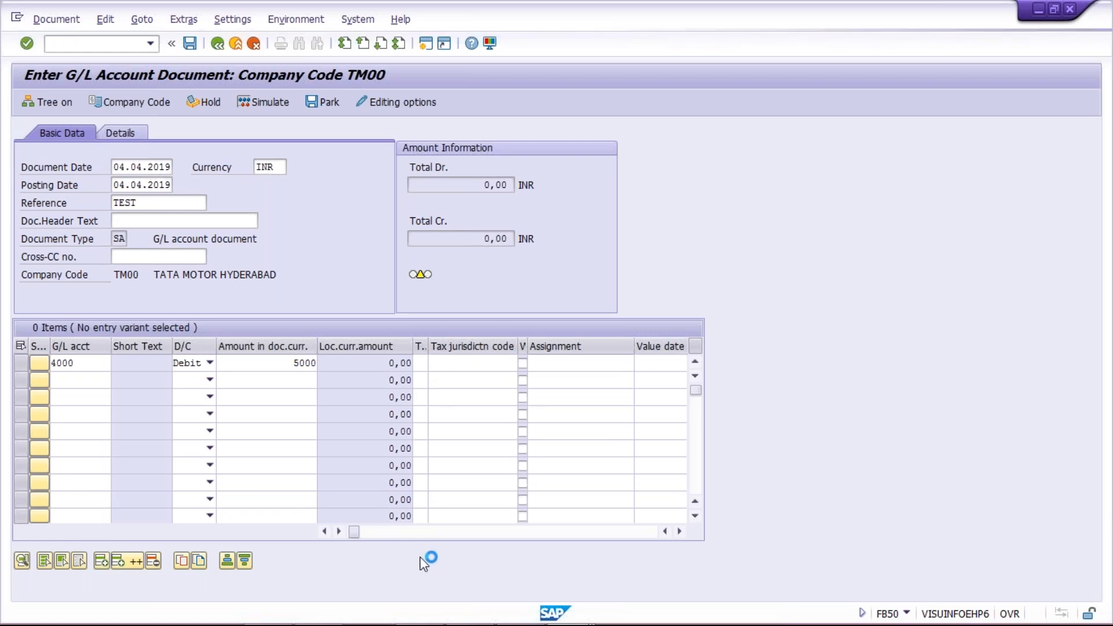
pyautogui.moveTo(566, 620)
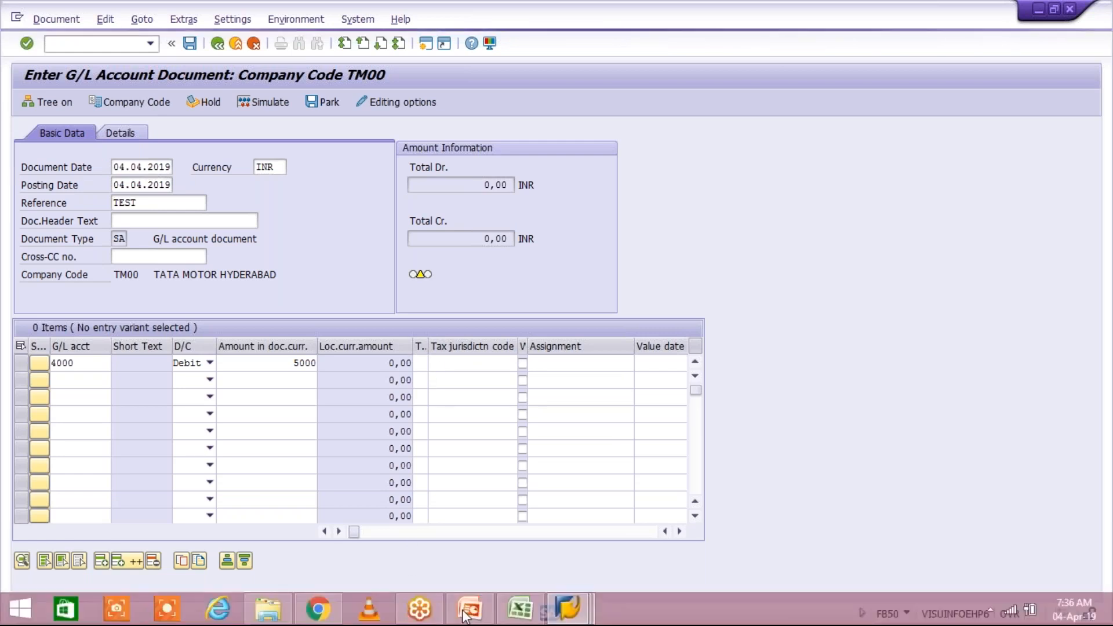
pyautogui.click(564, 614)
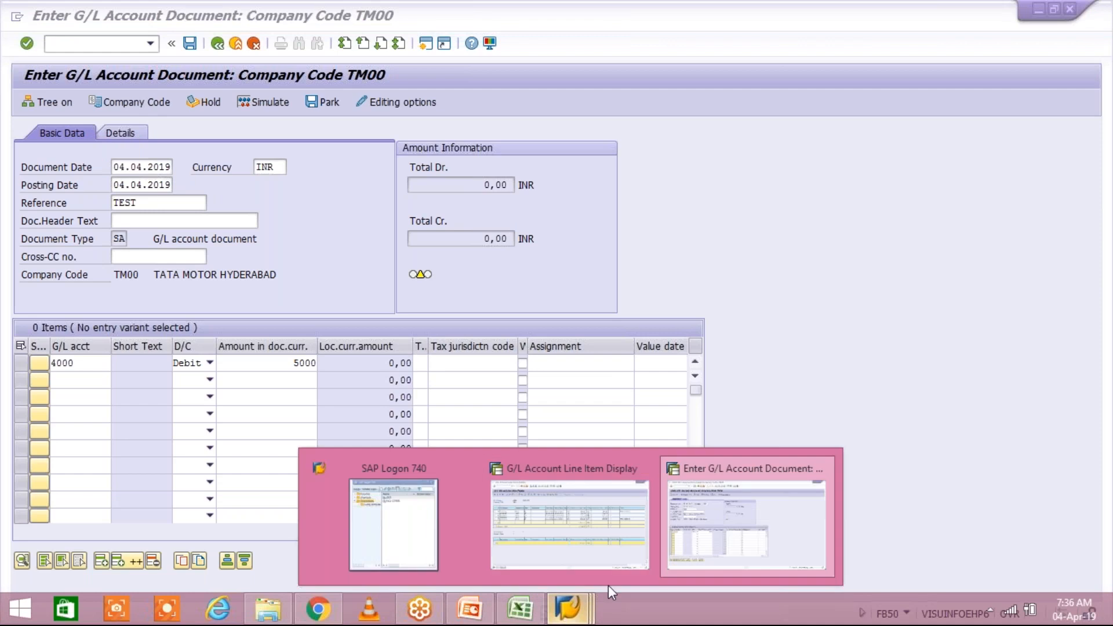
pyautogui.click(644, 545)
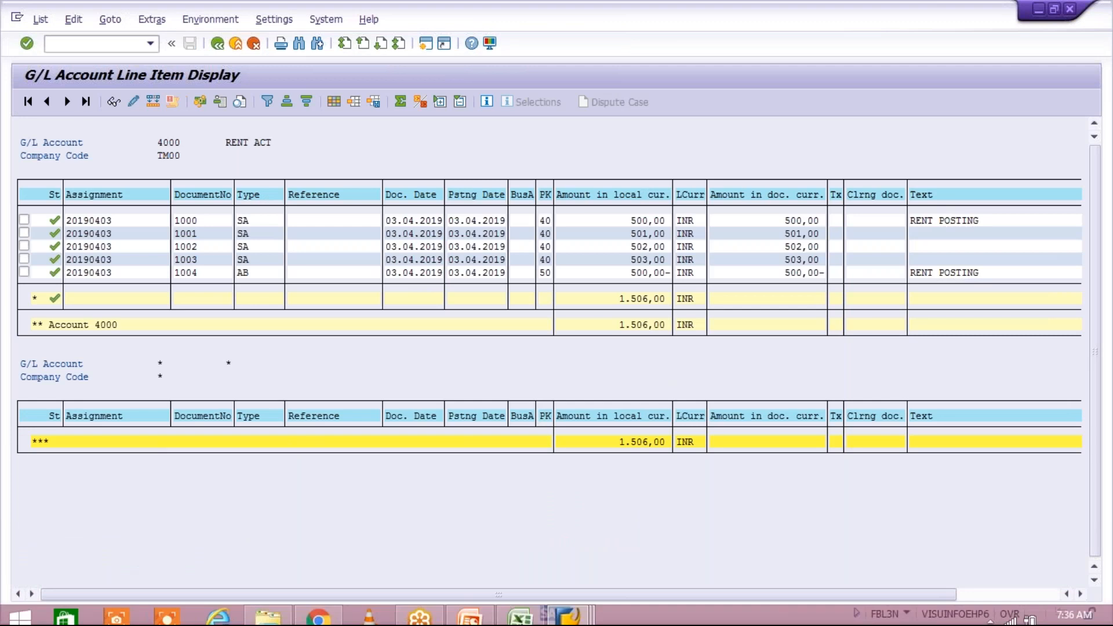
pyautogui.moveTo(568, 609)
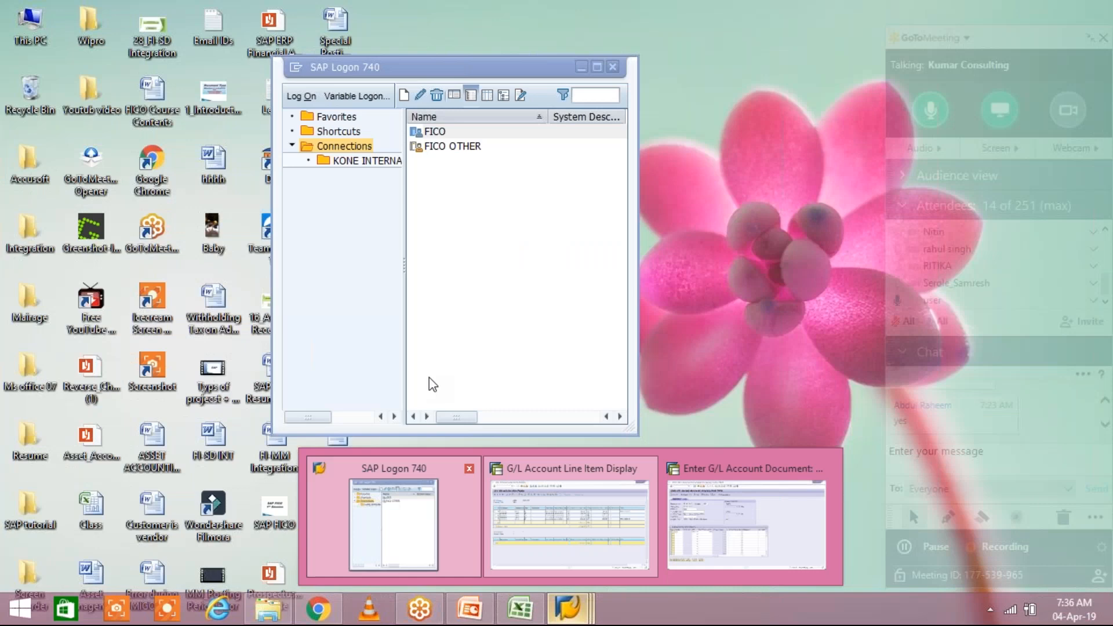
pyautogui.click(434, 559)
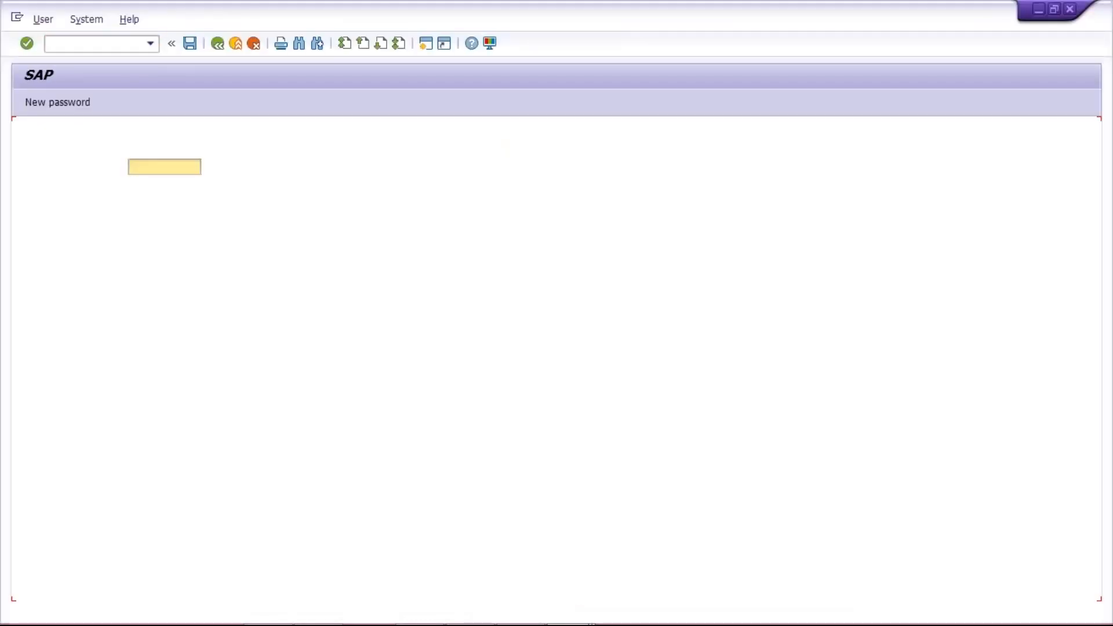
# Log on to client 800 with the saved user ID and account password, declining error details.
pyautogui.press('Down')
pyautogui.press('Down')
pyautogui.press('Return')
pyautogui.press('Tab')
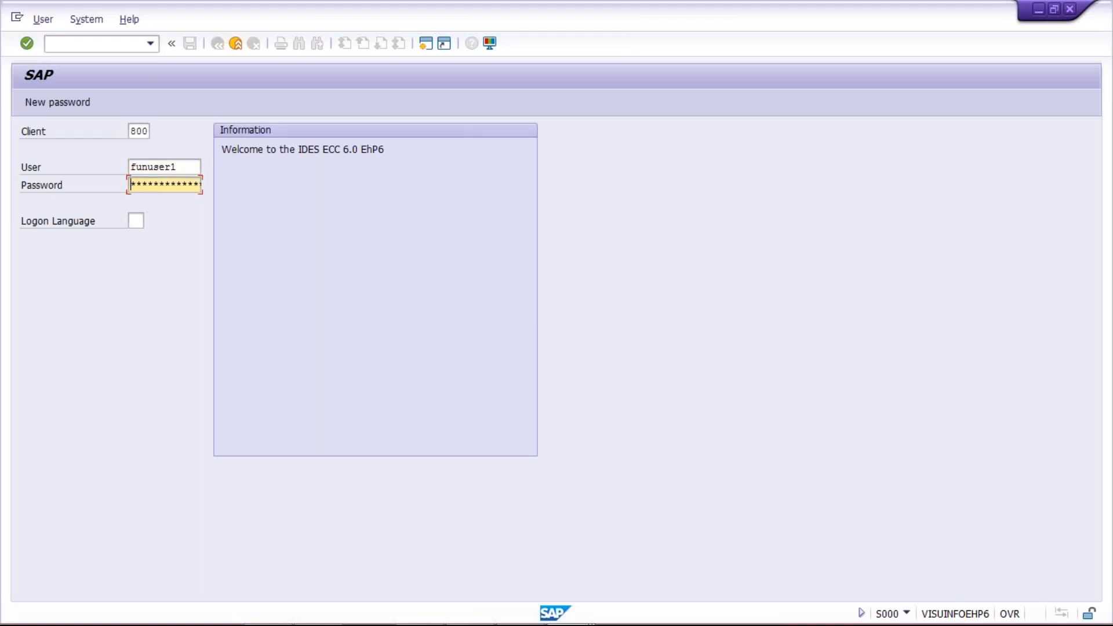
pyautogui.write('*******')
pyautogui.press('Return')
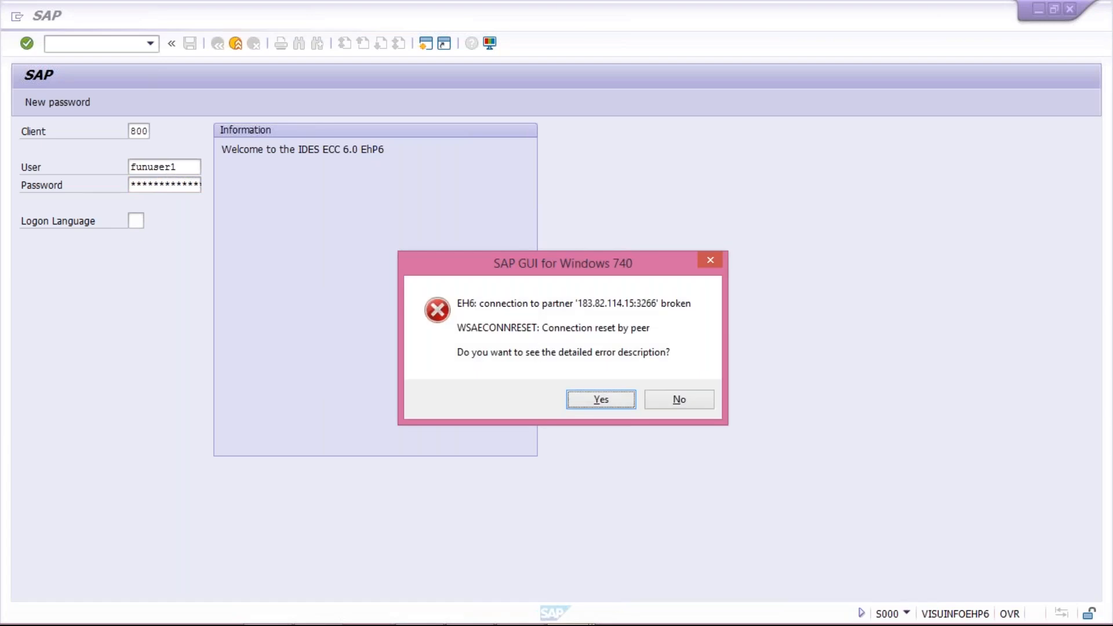
pyautogui.click(679, 399)
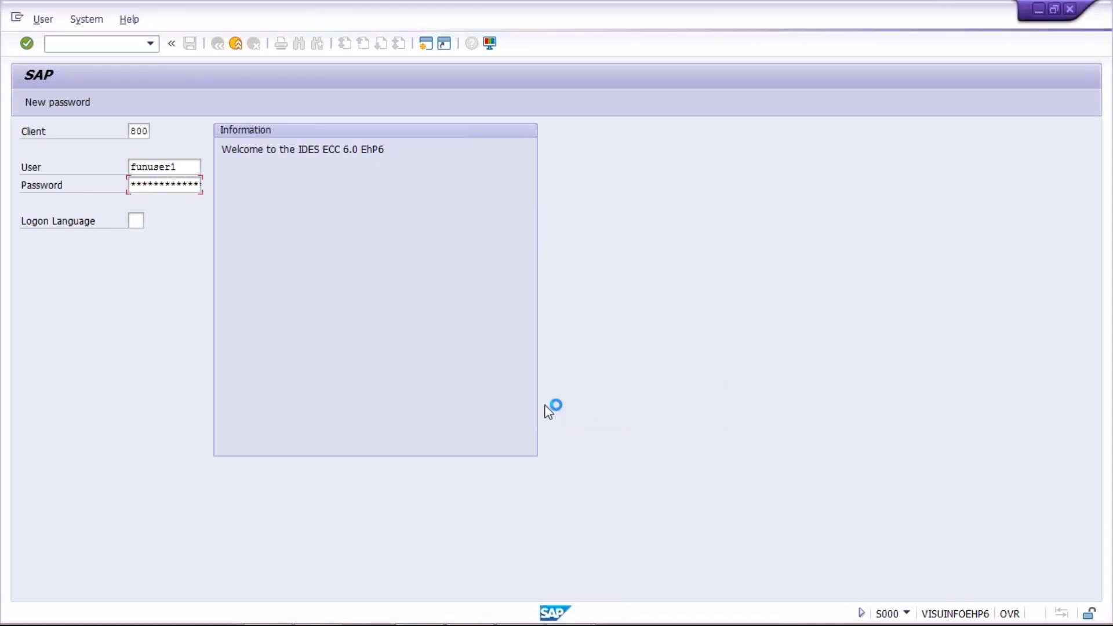
# Stop the running transaction in the logon window and bring SAP Logon 740 forward.
pyautogui.moveTo(550, 623)
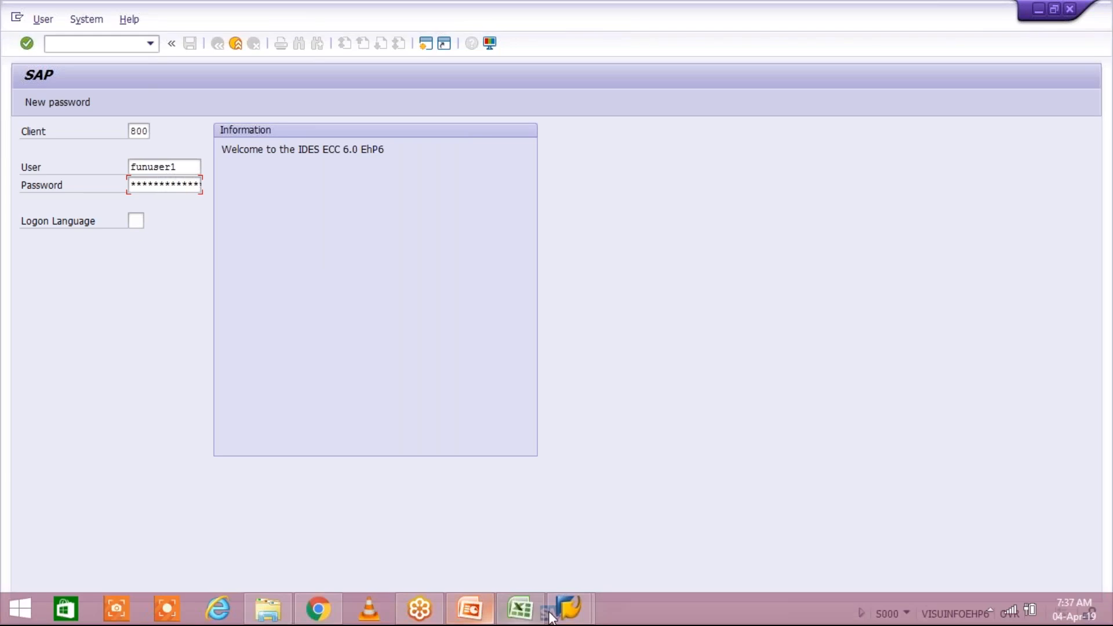
pyautogui.click(568, 609)
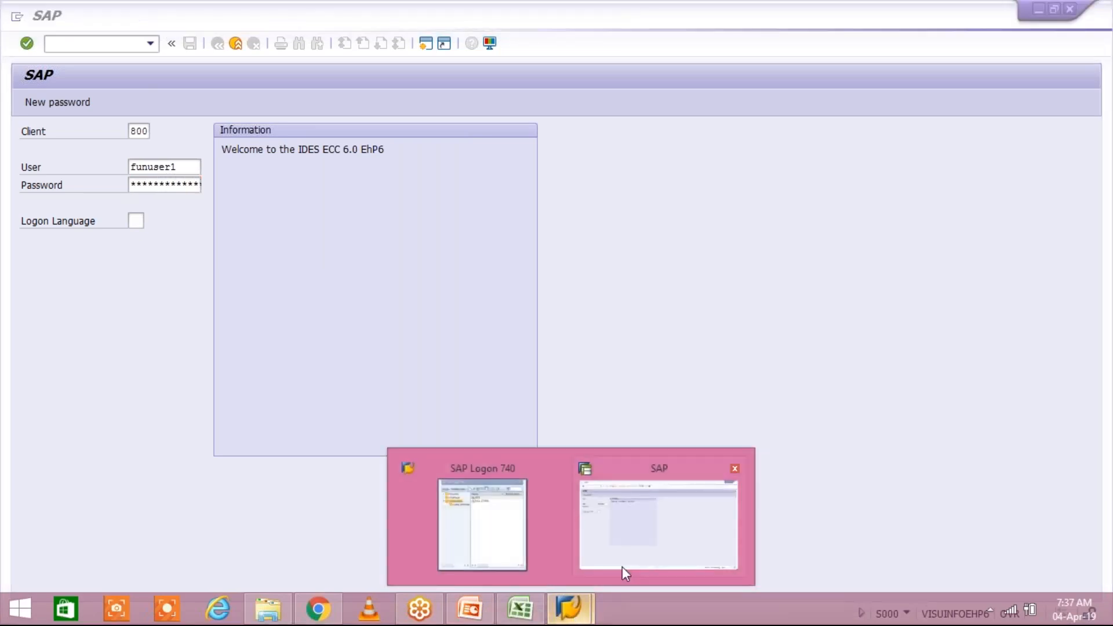
pyautogui.click(621, 566)
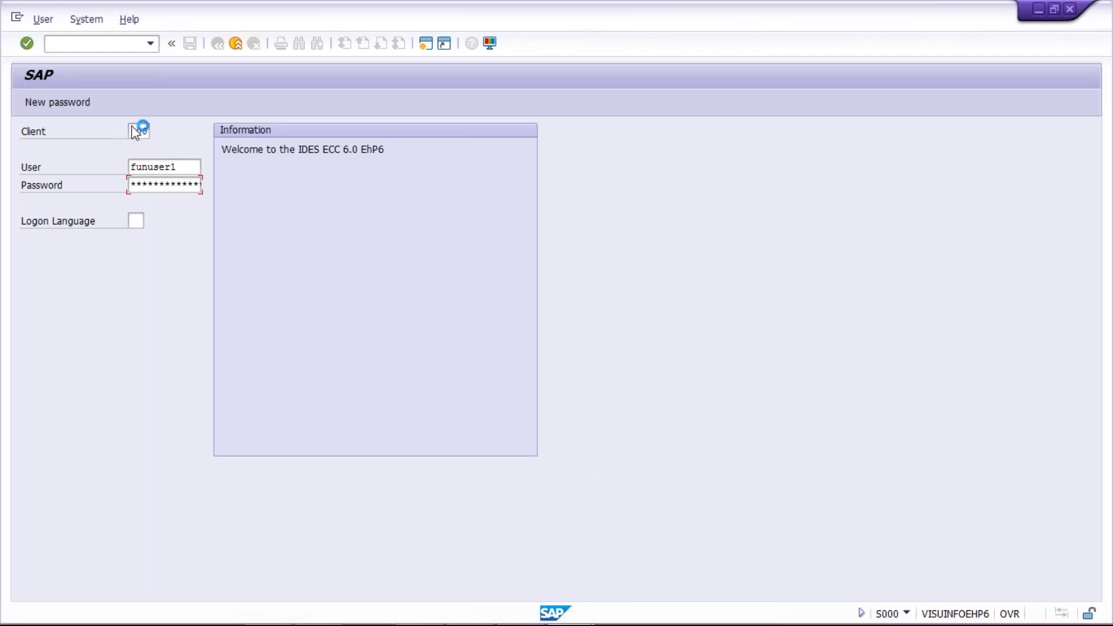
pyautogui.click(16, 21)
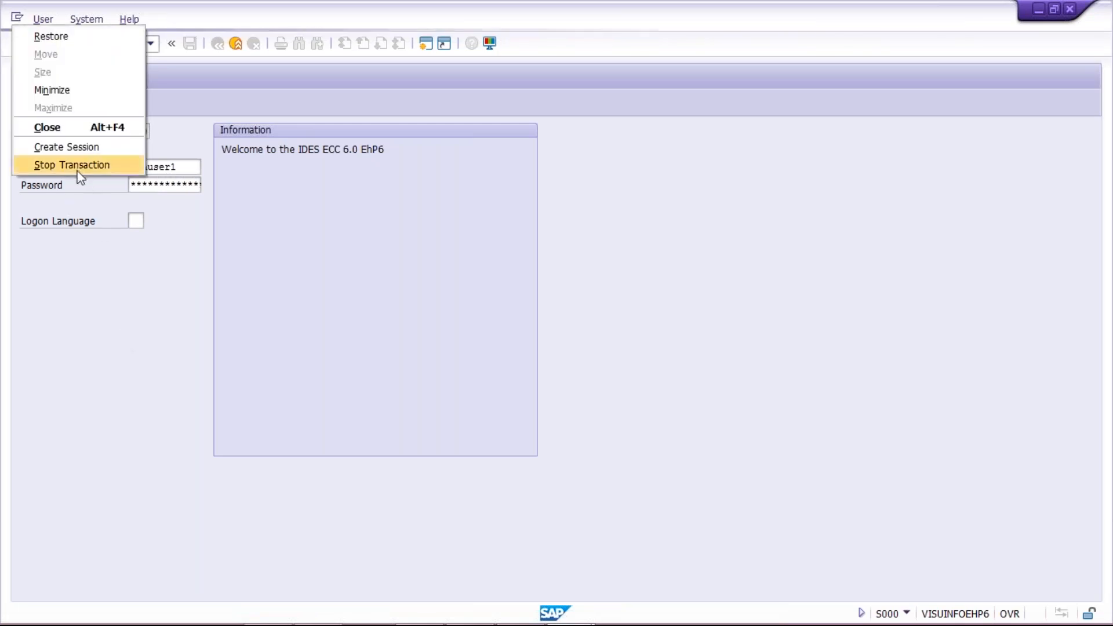
pyautogui.click(78, 171)
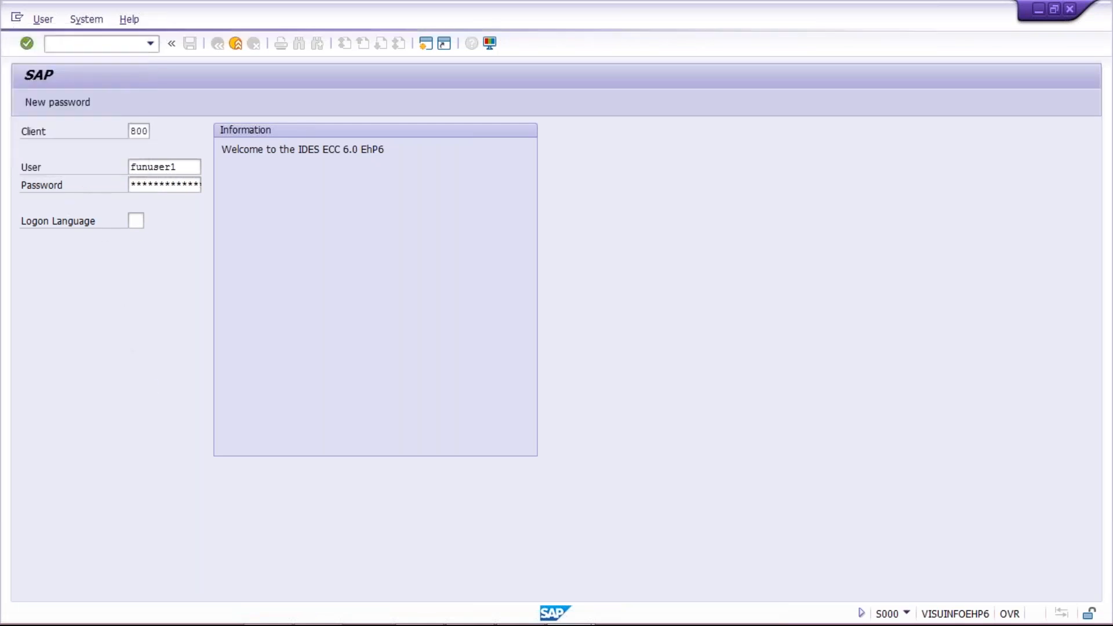
pyautogui.click(578, 611)
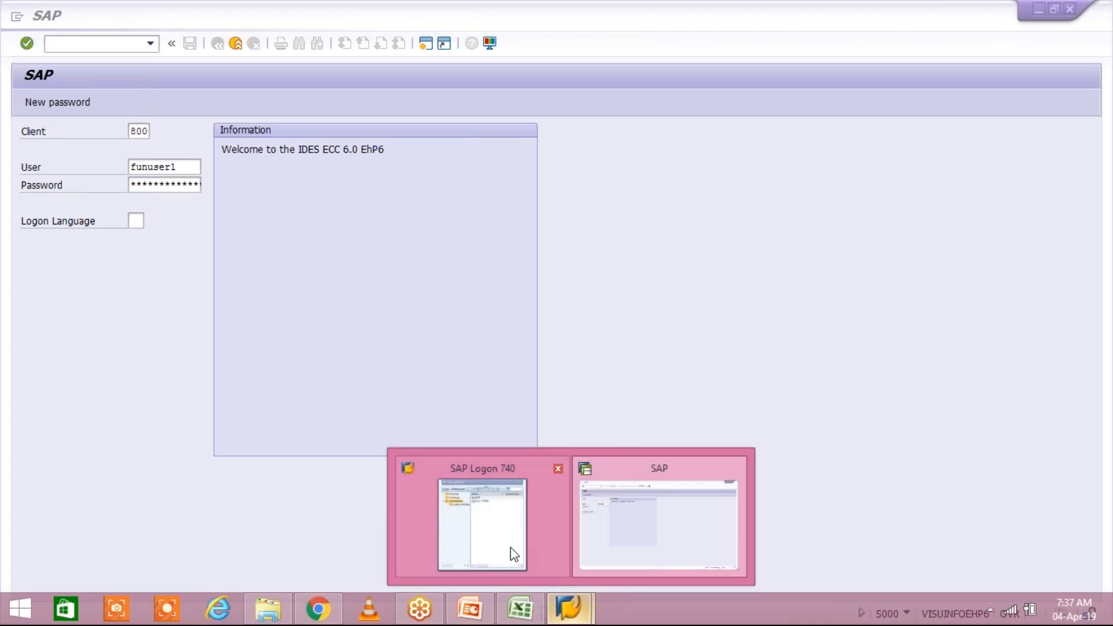
pyautogui.click(513, 555)
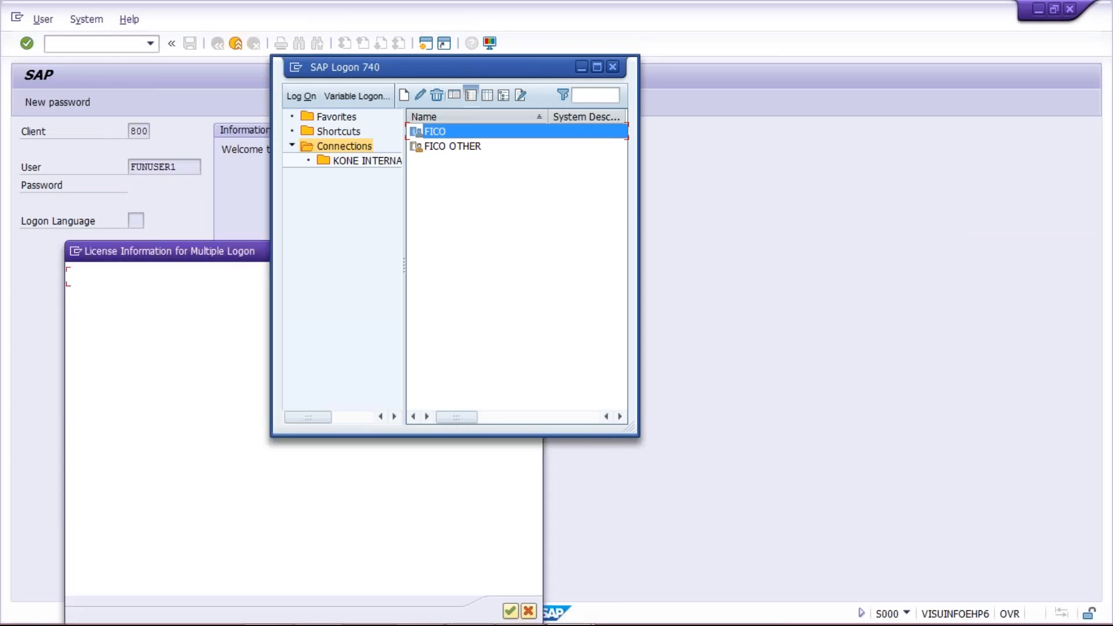
# Log on to FICO and confirm the multiple-logon notice to reach SAP Easy Access.
pyautogui.doubleClick(481, 130)
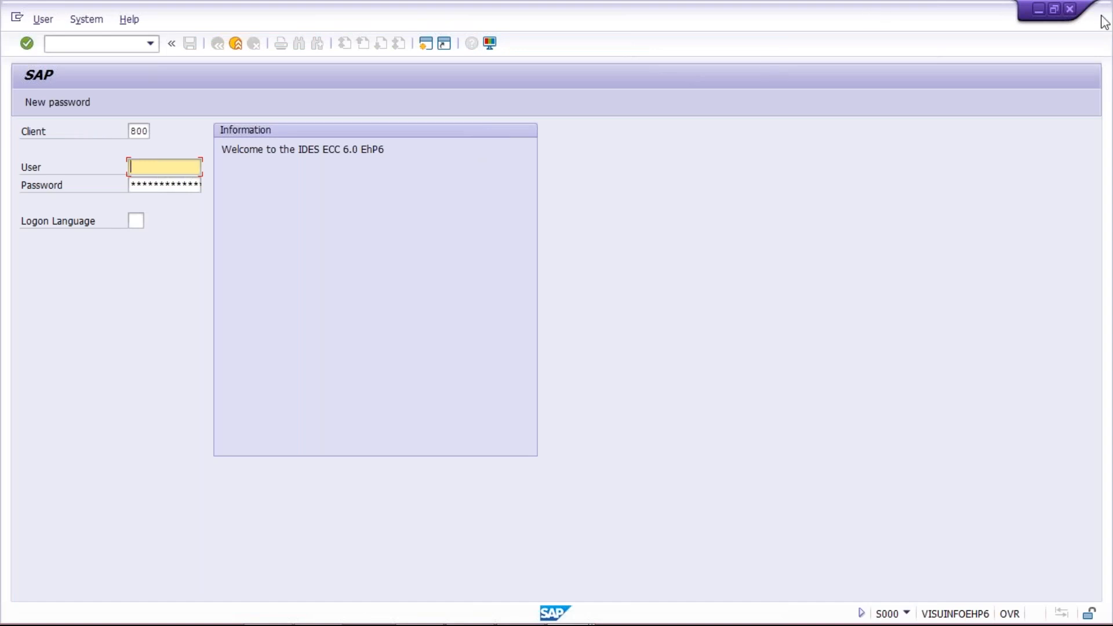
pyautogui.press('Tab')
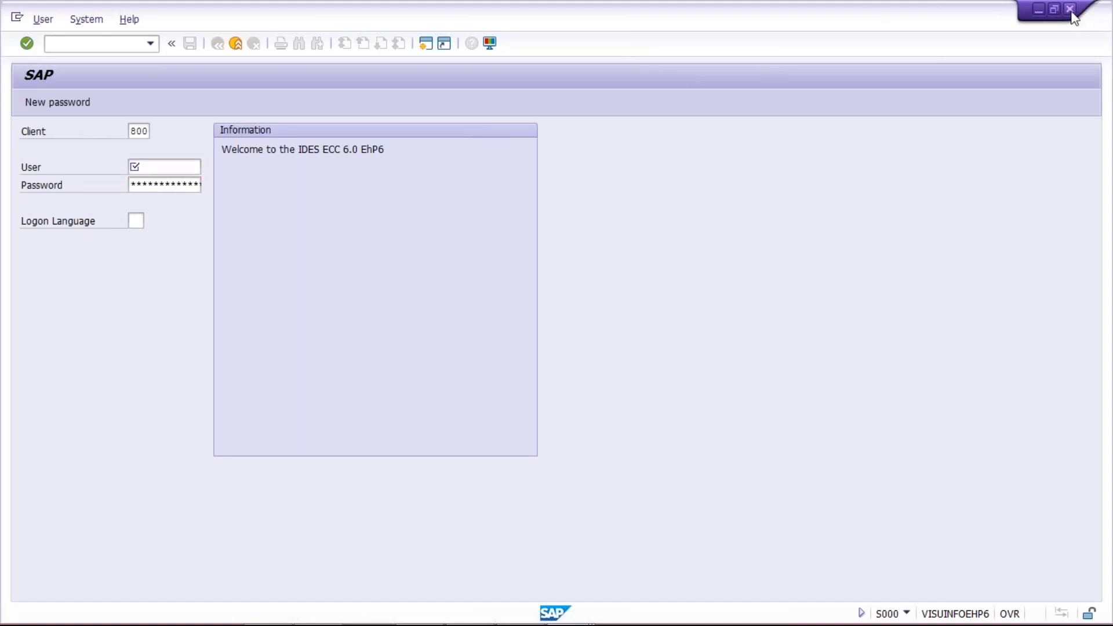
pyautogui.press('Return')
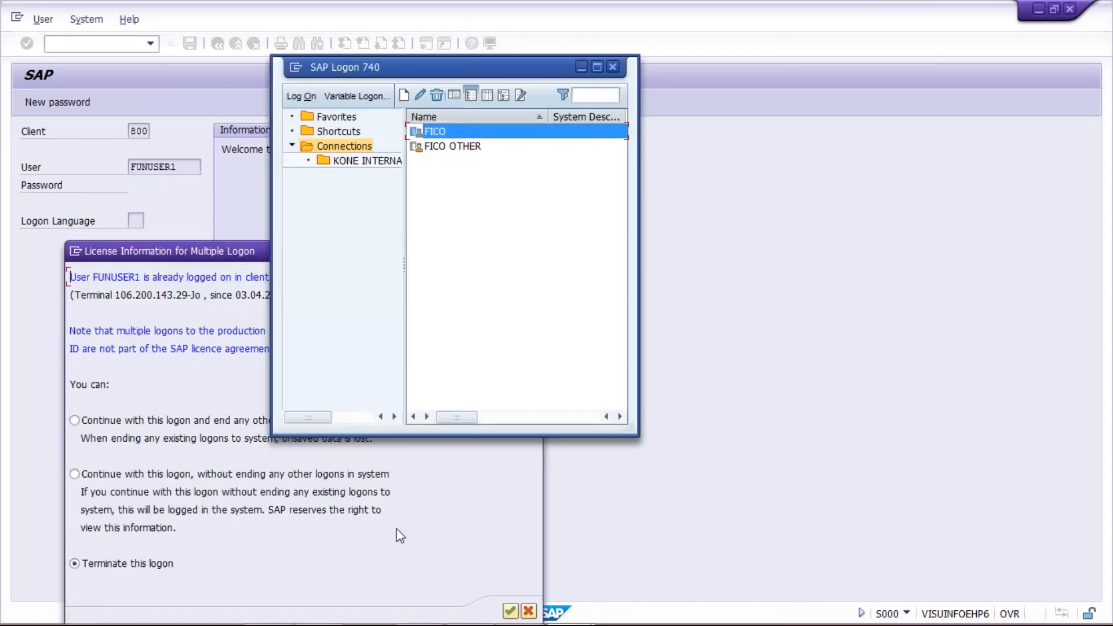
pyautogui.click(400, 536)
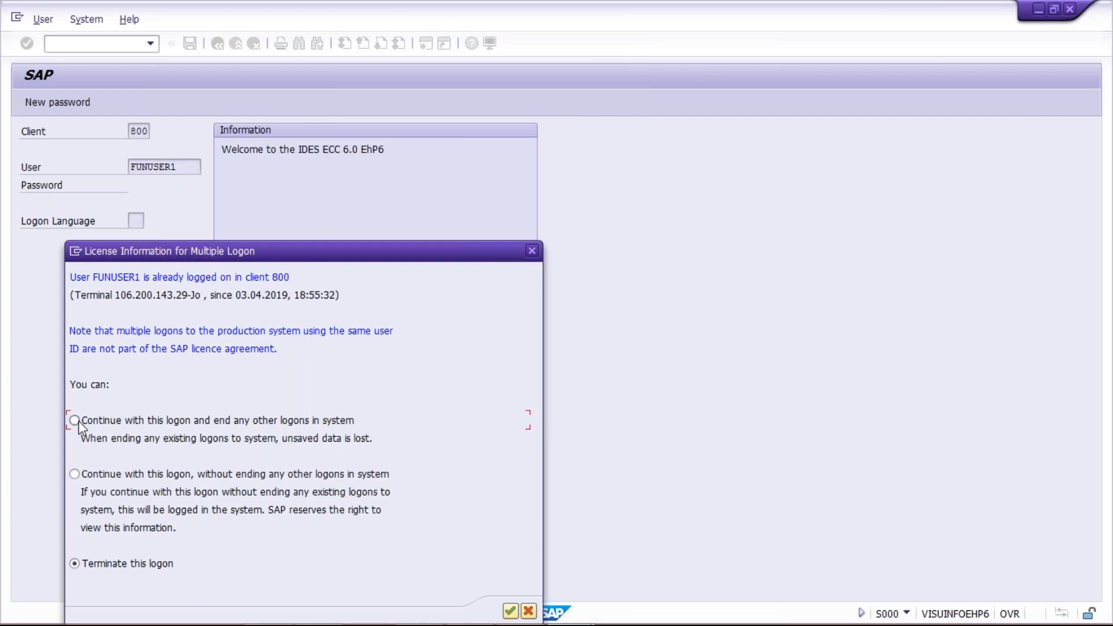
pyautogui.press('Return')
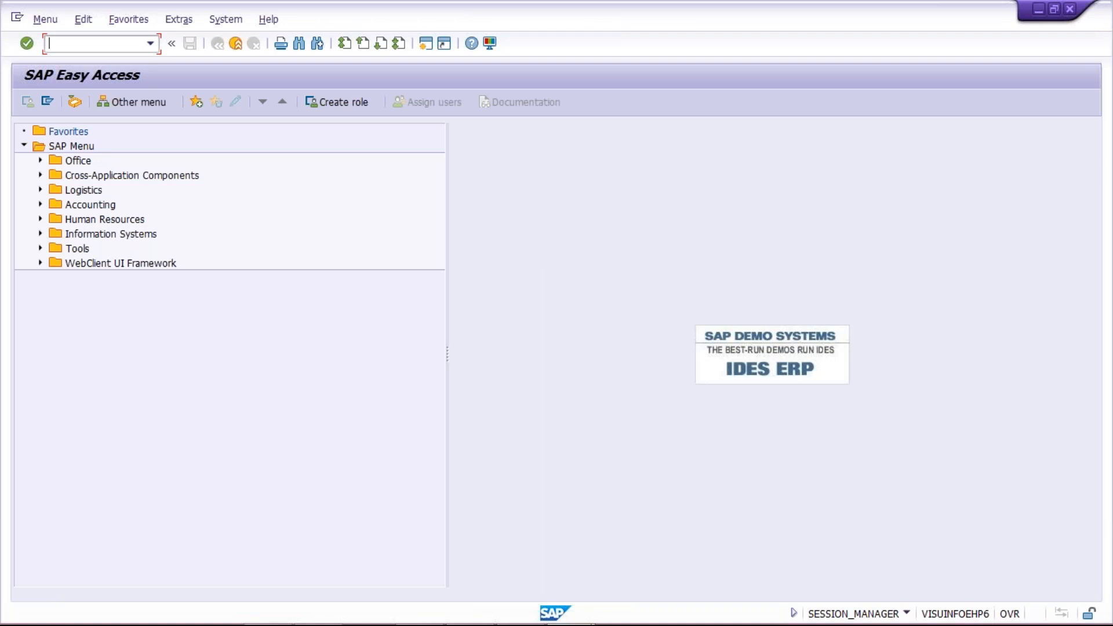
# Launch FB50 and fill document date 04.04.2019 and reference TEST from history.
pyautogui.press('Down')
pyautogui.press('Return')
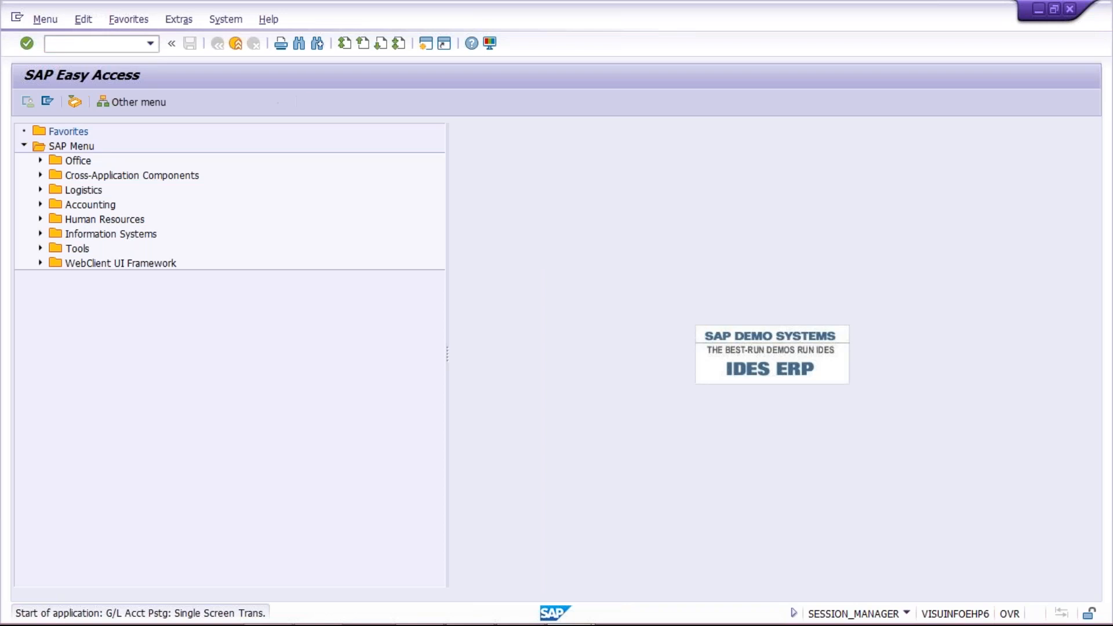
pyautogui.press('Down')
pyautogui.press('Return')
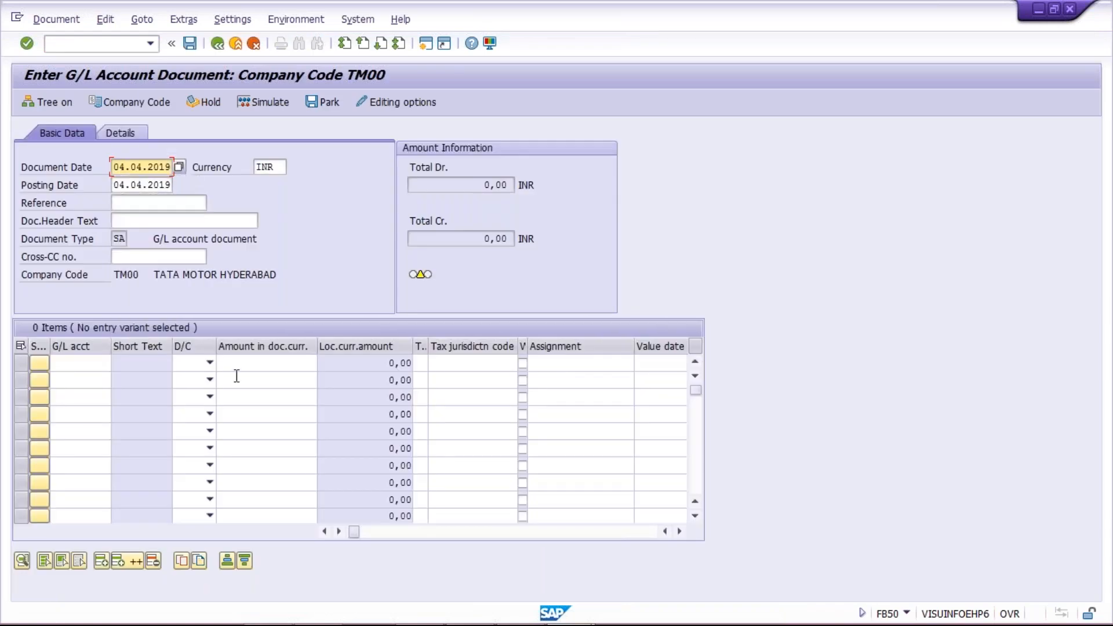
pyautogui.click(142, 201)
pyautogui.press('Down')
pyautogui.press('Return')
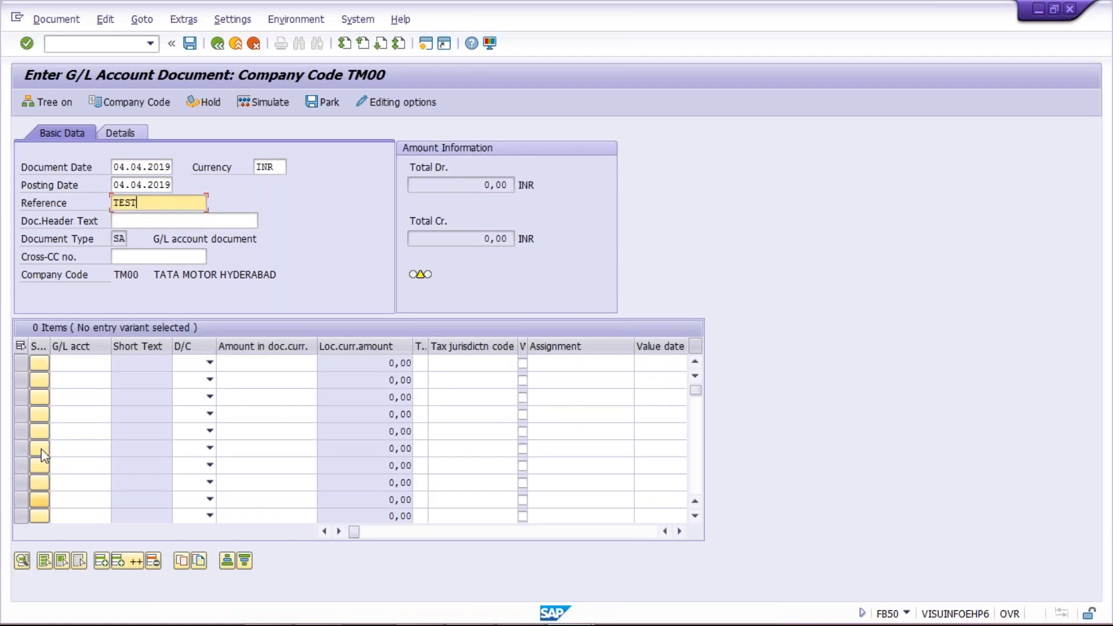
# Add the first line: account 4000, Debit 5000, with the Delhi office text from history.
pyautogui.click(75, 363)
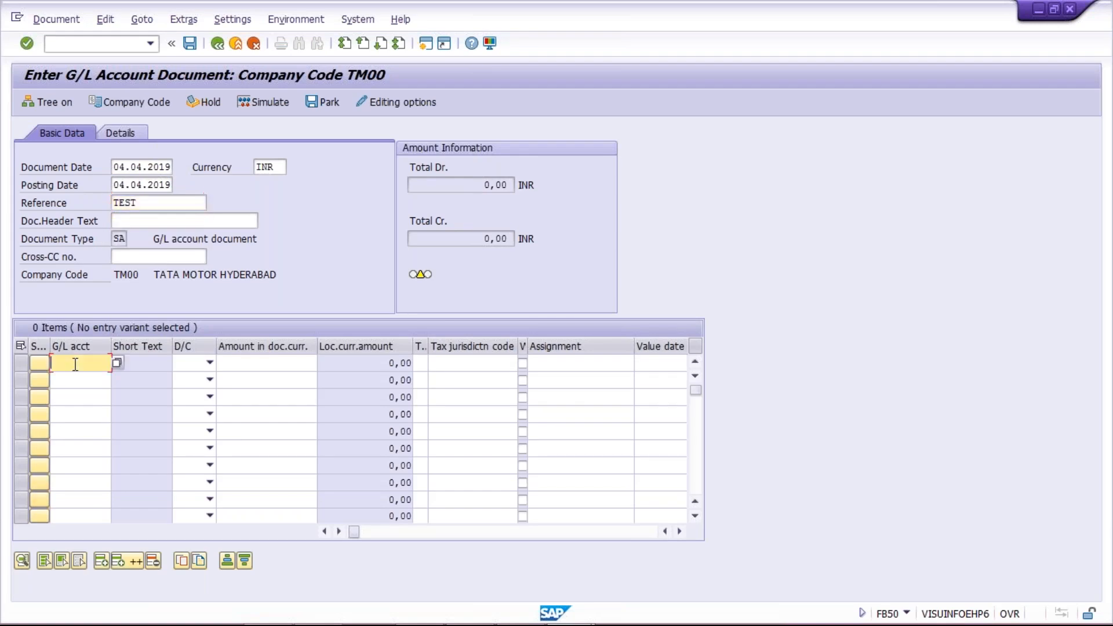
pyautogui.press('Return')
pyautogui.press('Tab')
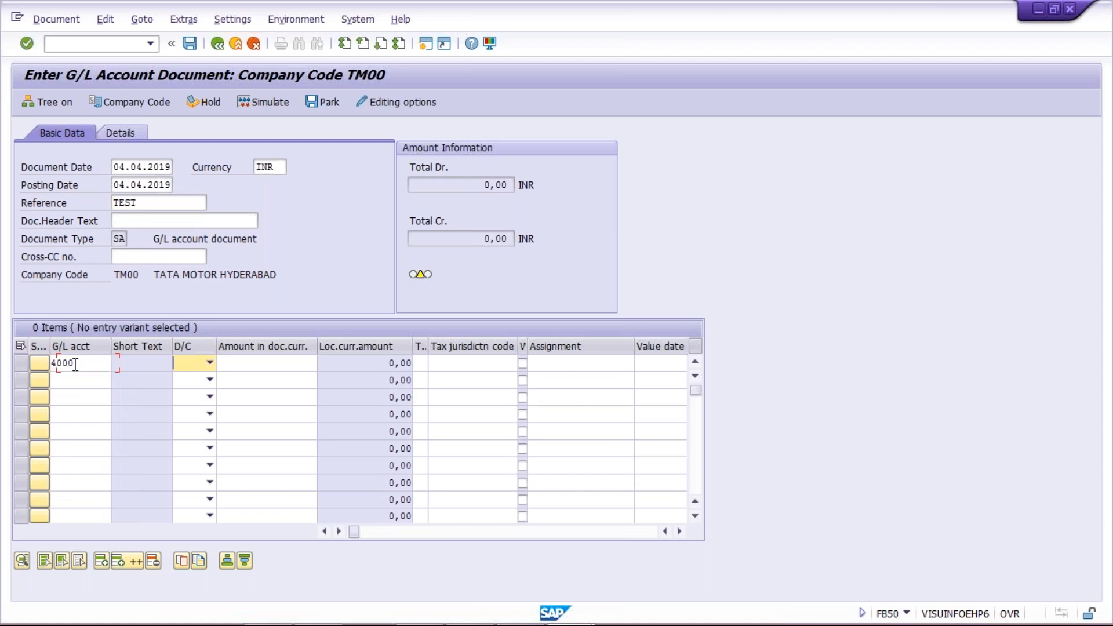
pyautogui.press('Down')
pyautogui.press('Tab')
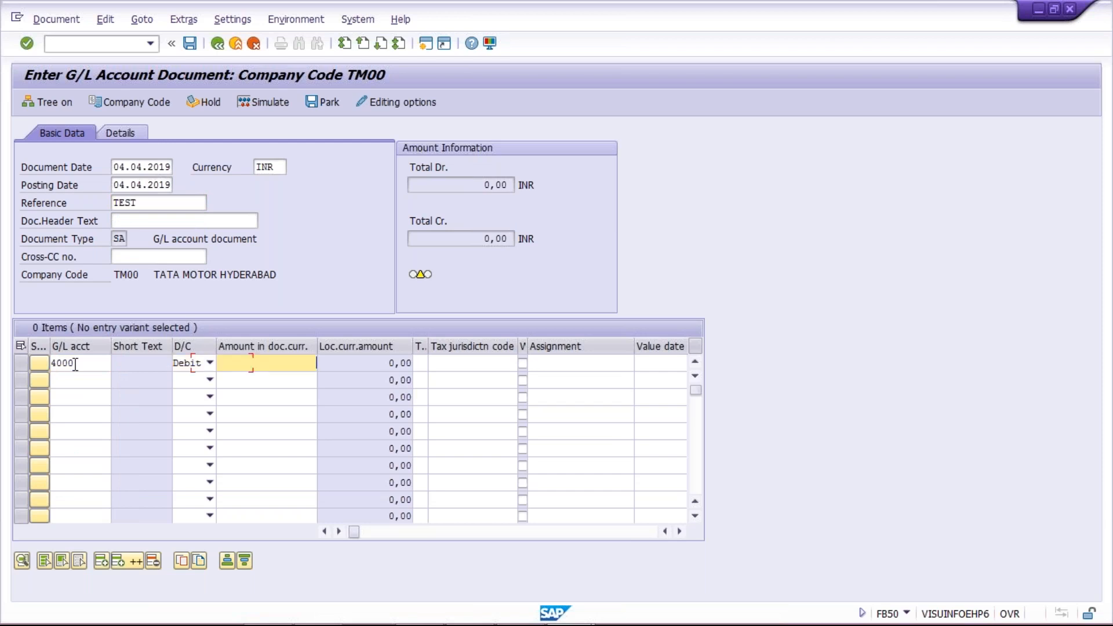
pyautogui.write('5000')
pyautogui.press('Tab')
pyautogui.press('Tab')
pyautogui.press('Tab')
pyautogui.press('Tab')
pyautogui.press('Tab')
pyautogui.press('Tab')
pyautogui.press('Tab')
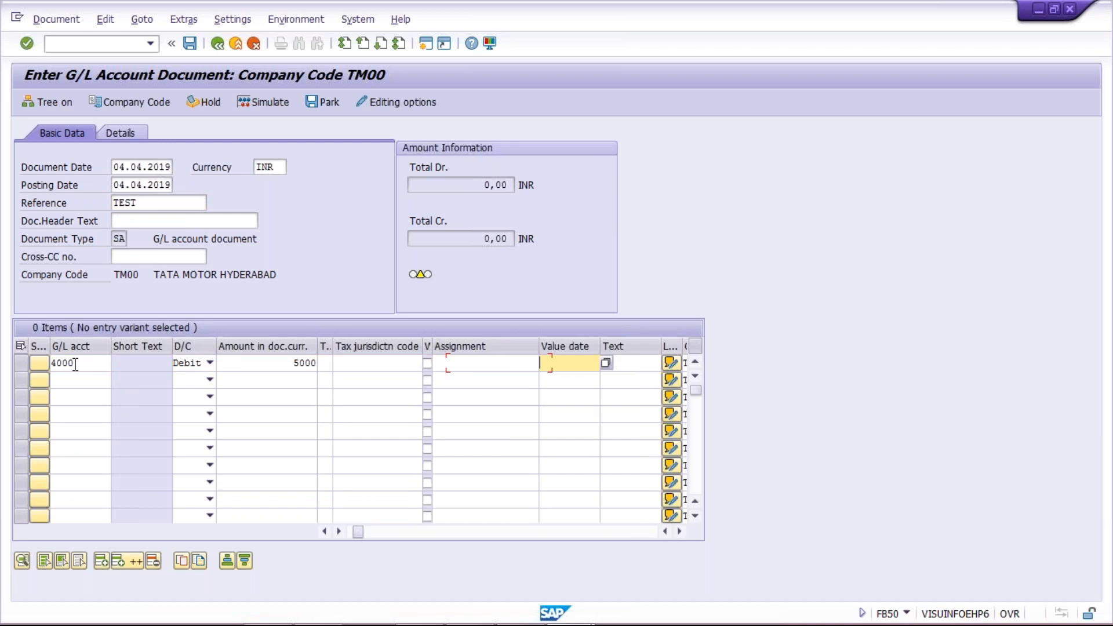
pyautogui.hotkey('shift', 'Tab')
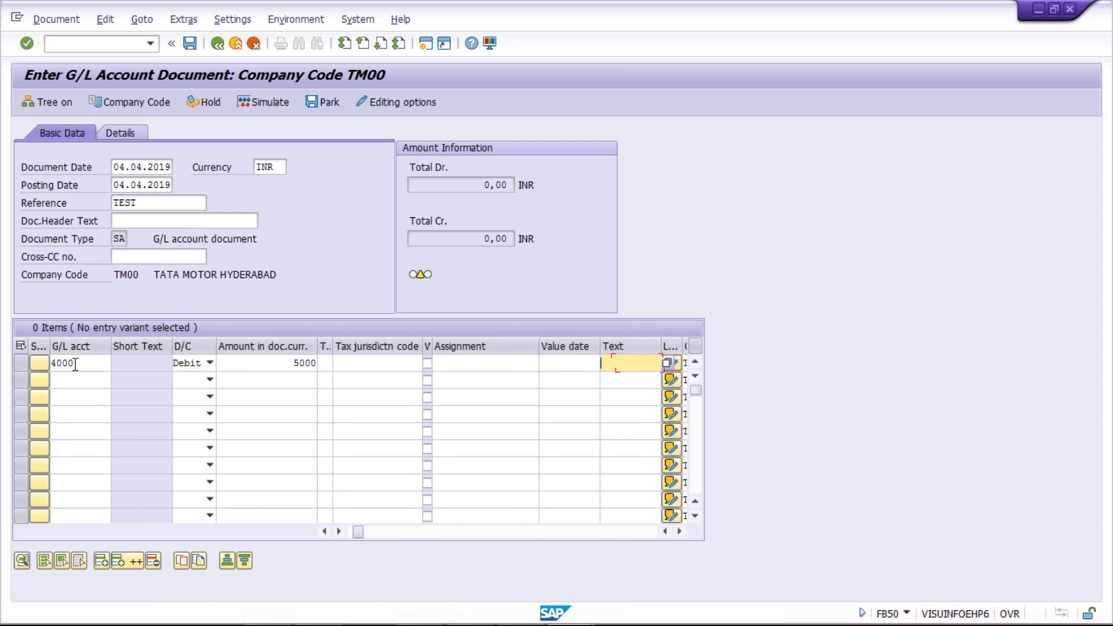
pyautogui.press('Down')
pyautogui.press('Down')
pyautogui.press('Down')
pyautogui.press('Down')
pyautogui.press('Return')
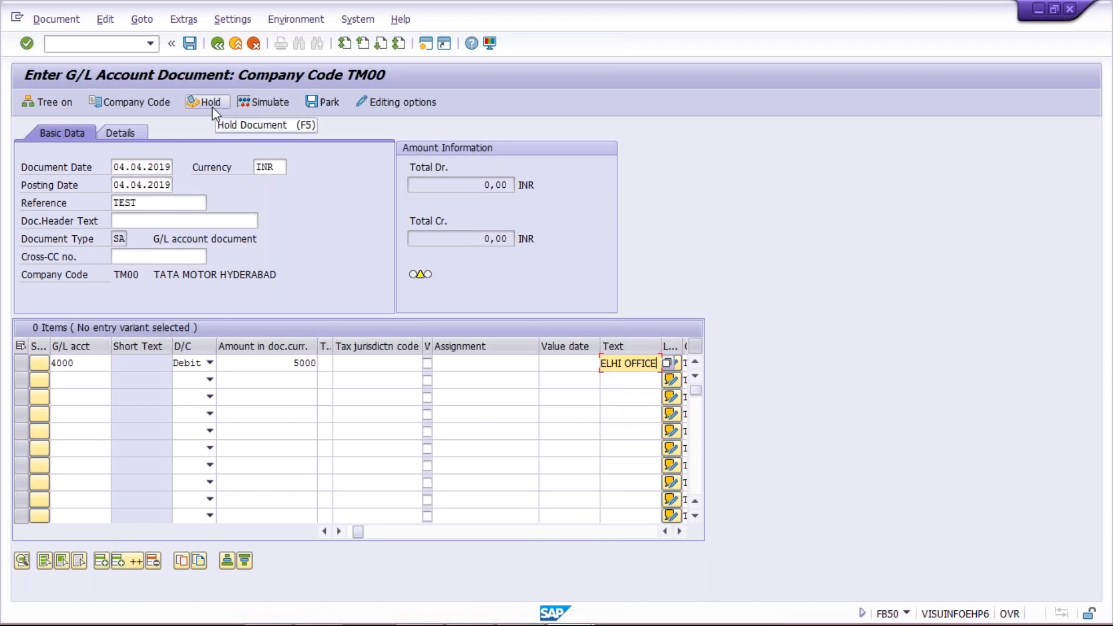
# Hold the rent entry as temporary document 12345 after 123 is rejected as a duplicate.
pyautogui.press('Return')
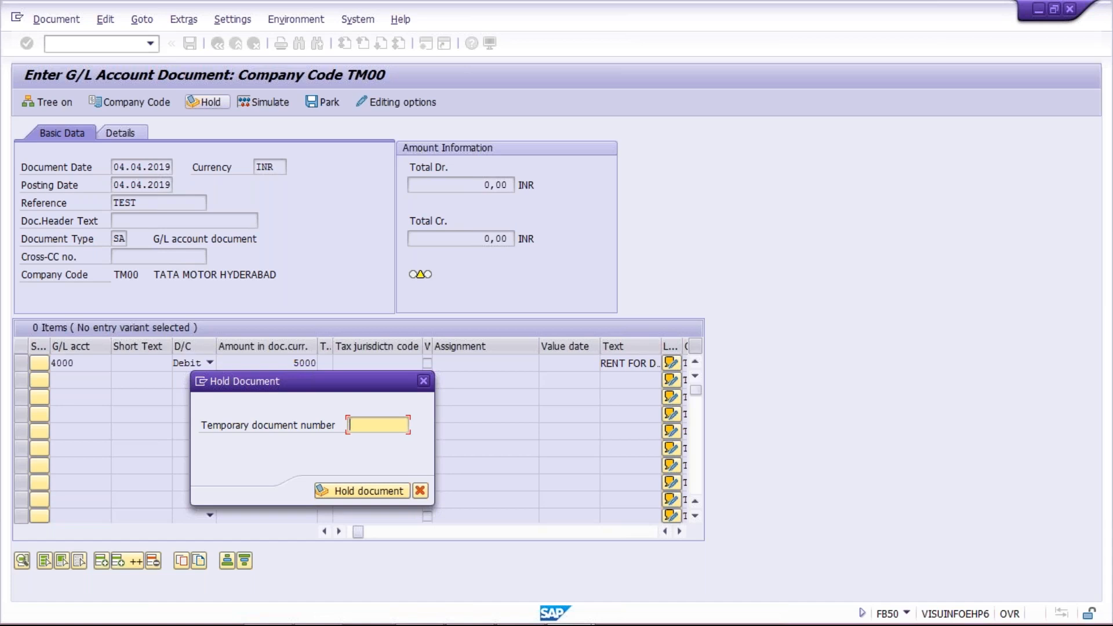
pyautogui.write('123')
pyautogui.press('Return')
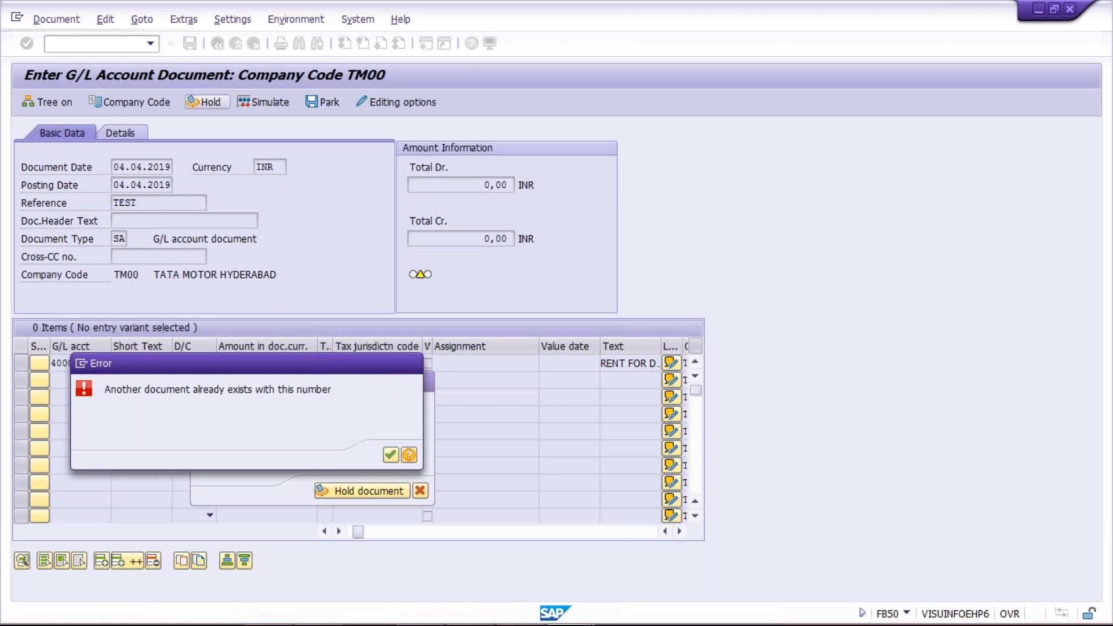
pyautogui.press('Return')
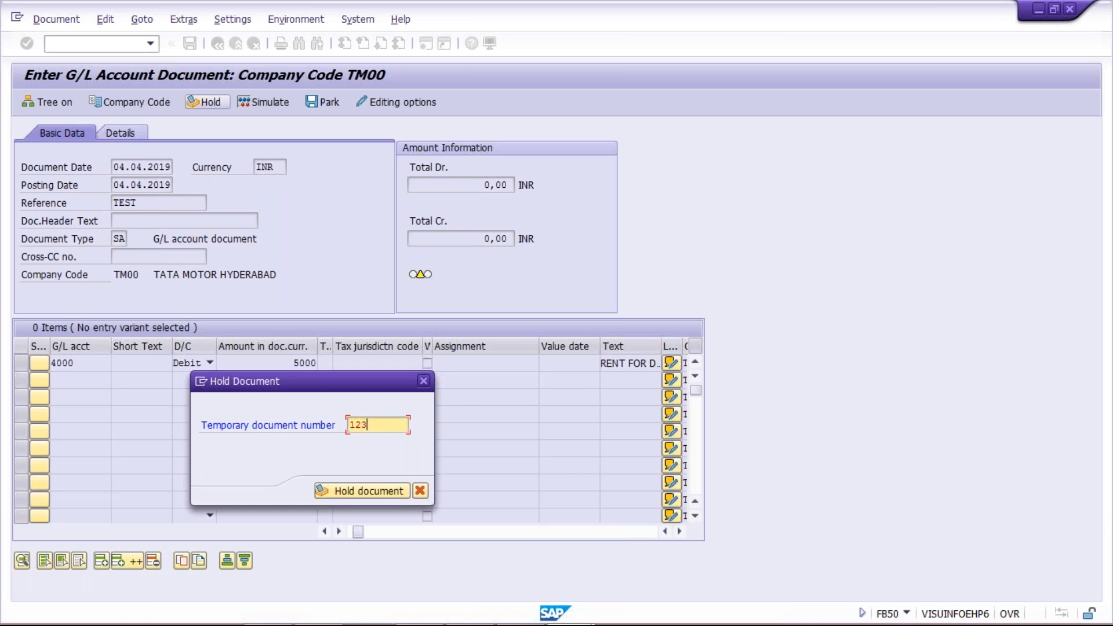
pyautogui.write('45')
pyautogui.press('Return')
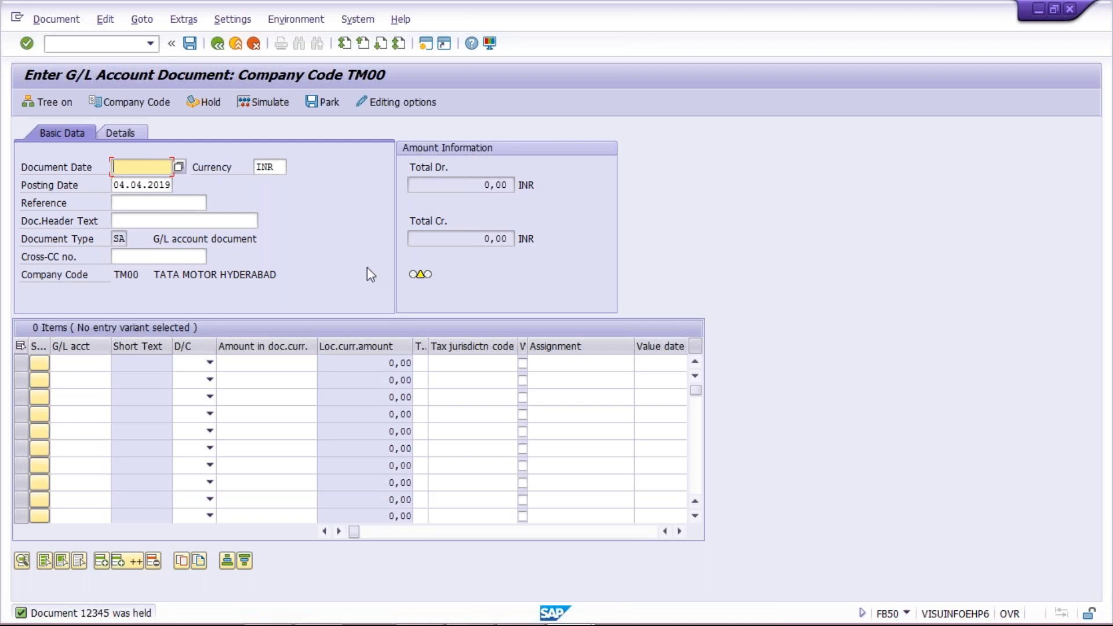
pyautogui.click(101, 27)
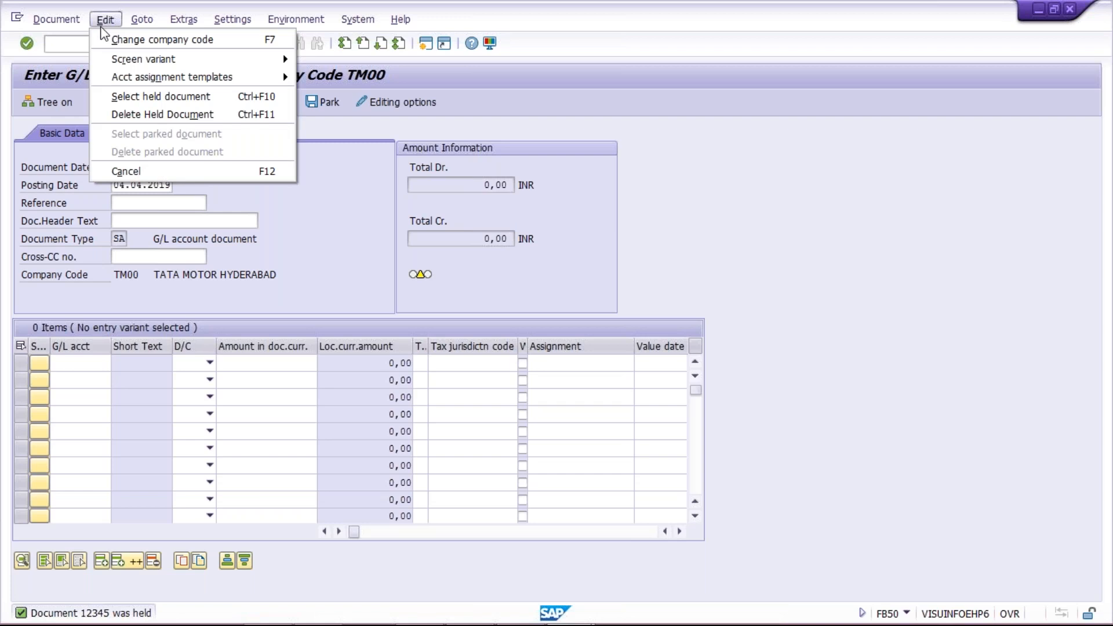
# Reload held rent document 12345, select its 5.000,00 amount, and start a second session.
pyautogui.click(145, 98)
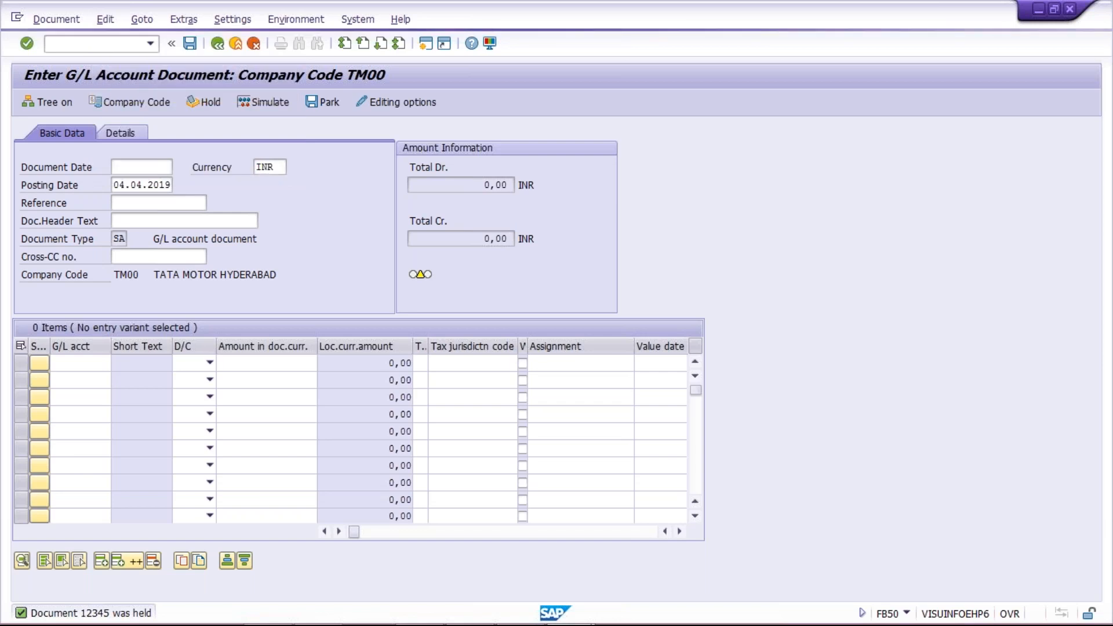
pyautogui.write('12345')
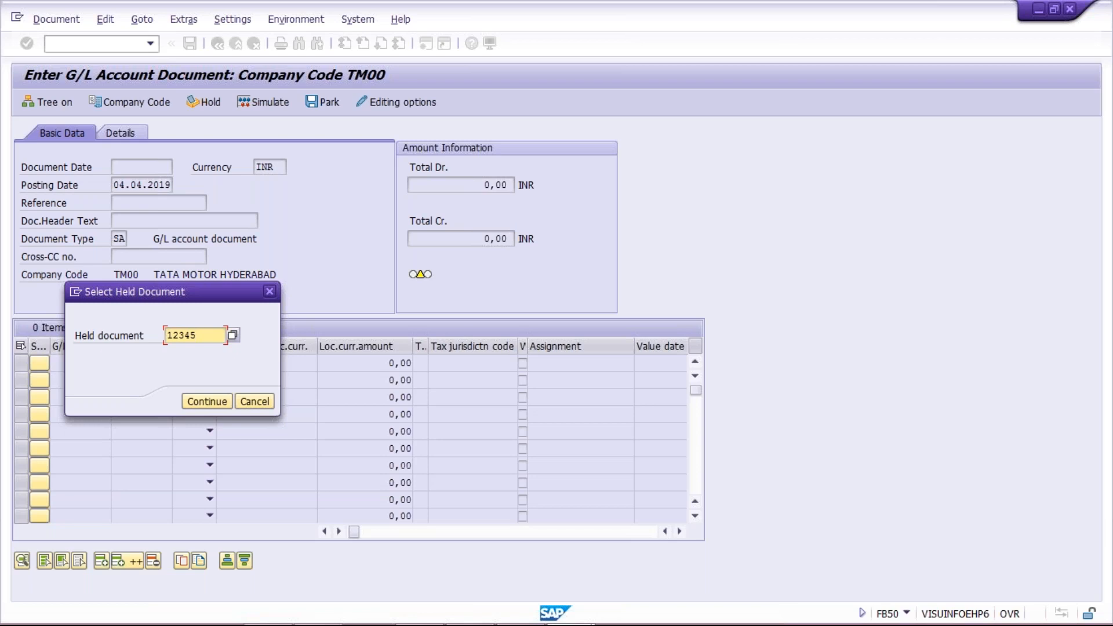
pyautogui.press('Return')
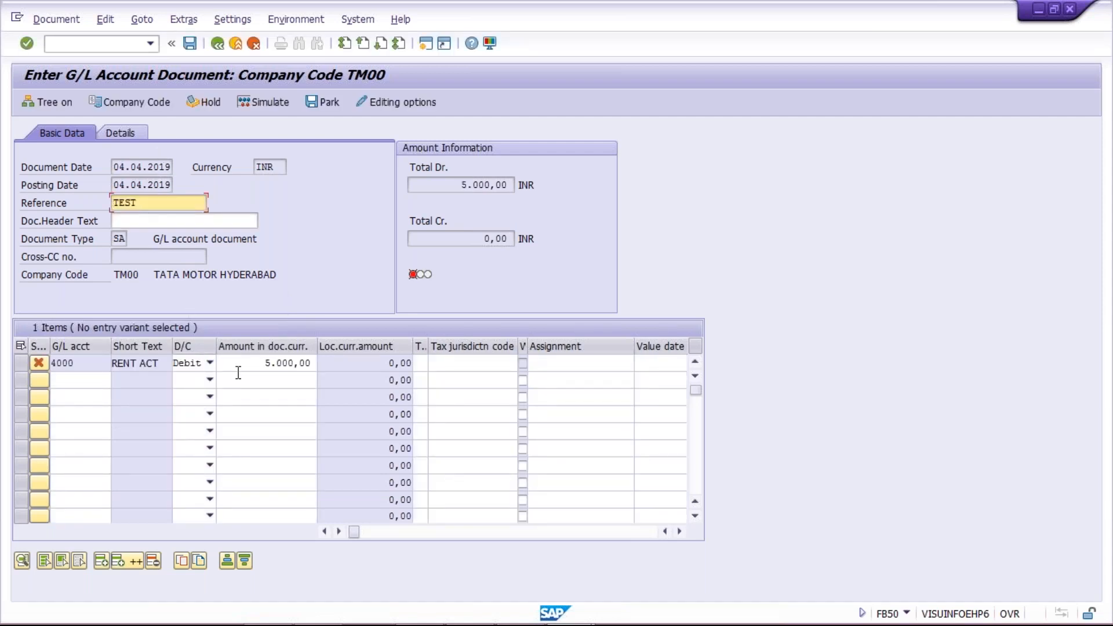
pyautogui.click(258, 362)
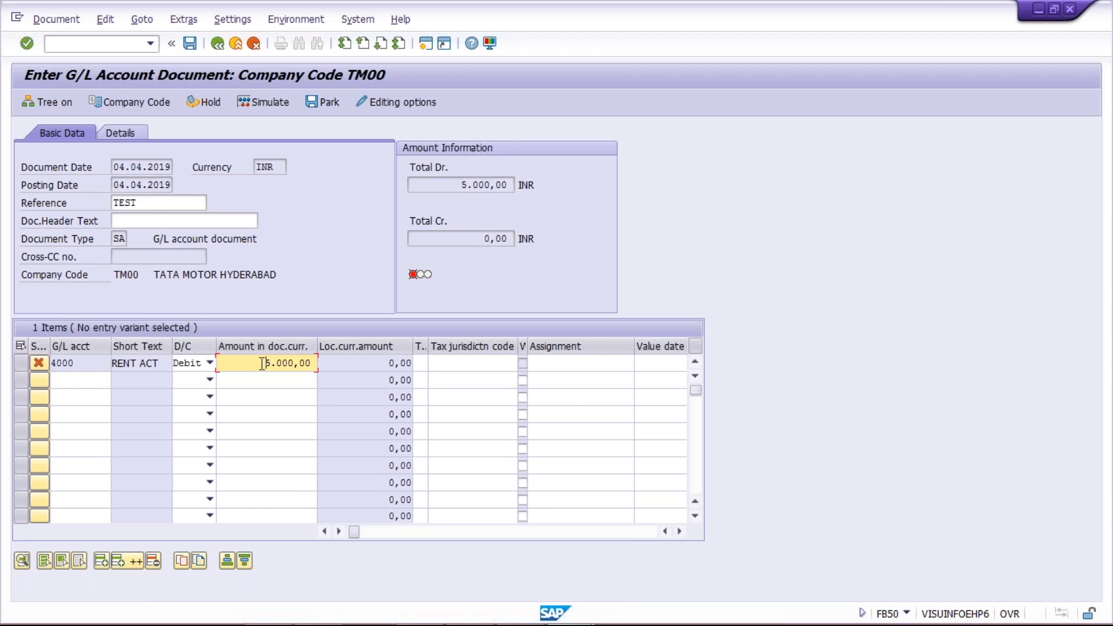
pyautogui.moveTo(262, 364); pyautogui.dragTo(324, 568)
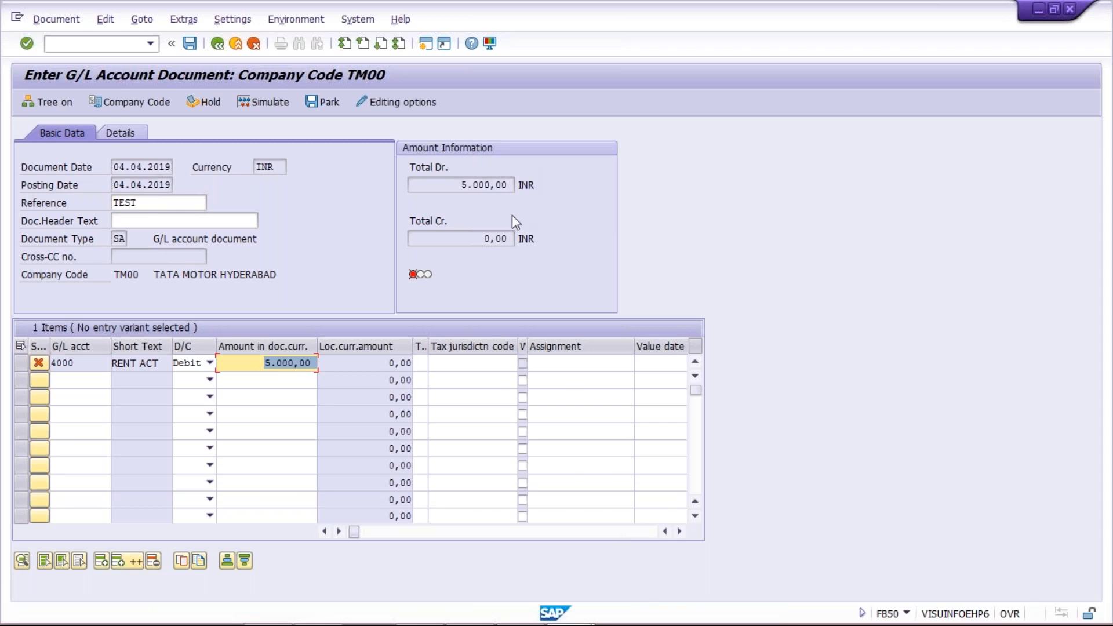
pyautogui.click(426, 44)
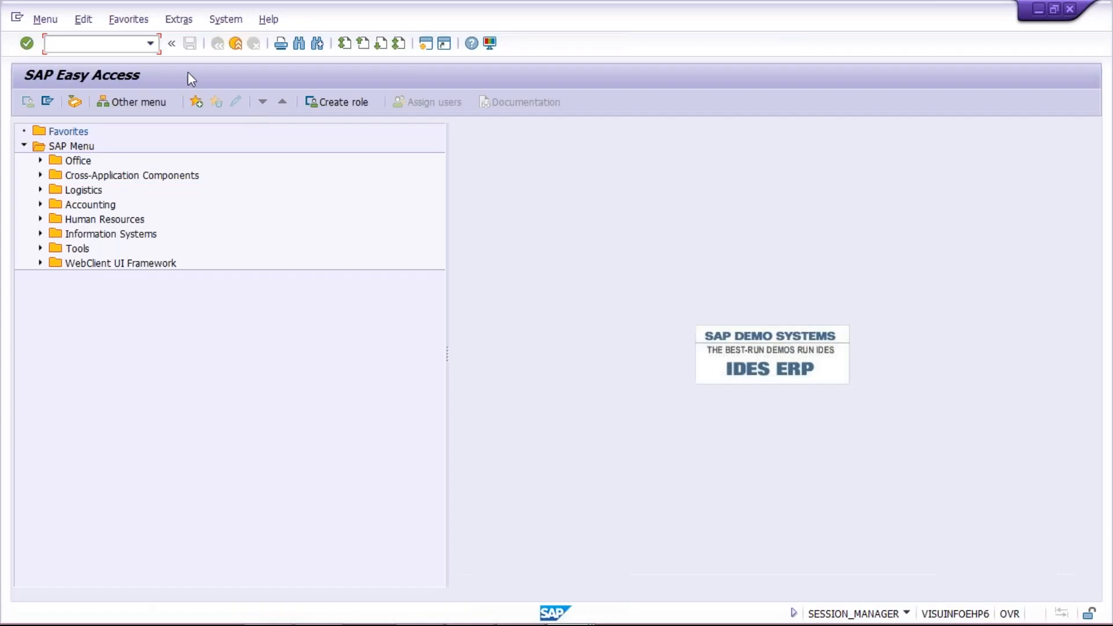
# Run FBL3N line item display for G/L account 4000 in company code TM00.
pyautogui.click(121, 45)
pyautogui.write('FBL3N')
pyautogui.press('Return')
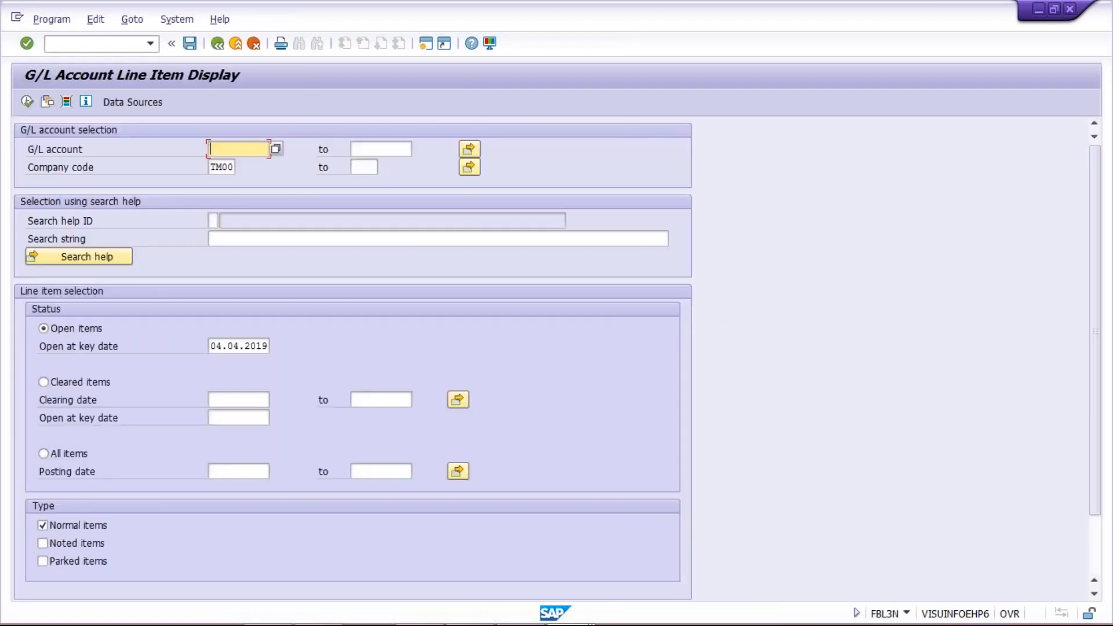
pyautogui.press('Down')
pyautogui.press('Return')
pyautogui.click(27, 102)
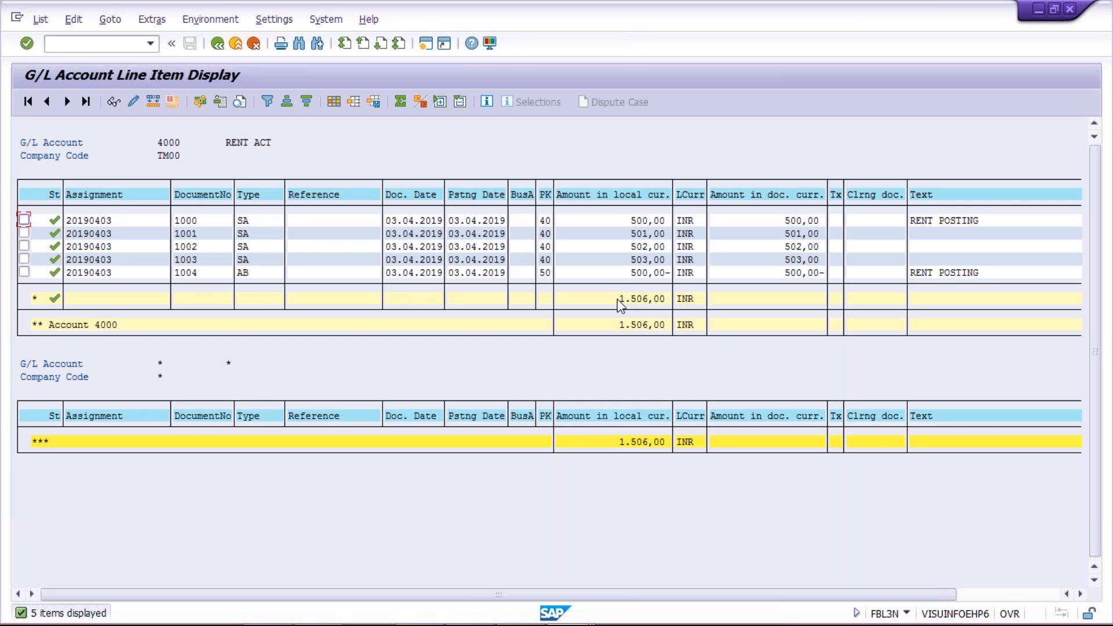
# Try opening the 1.506,00 subtotal's details, then switch back to the rent document window.
pyautogui.doubleClick(619, 299)
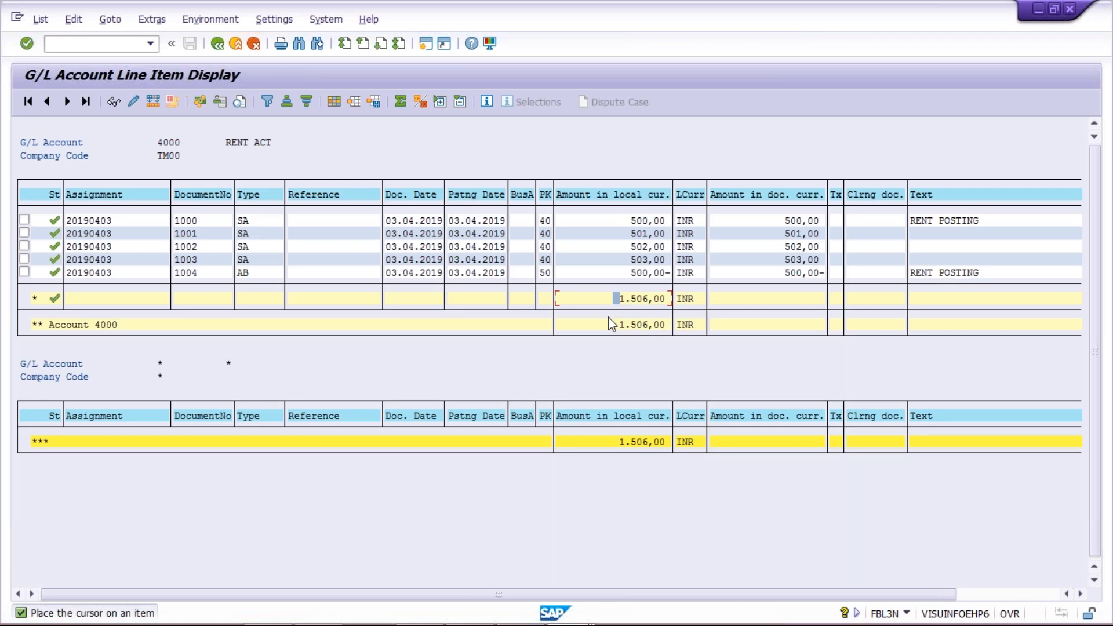
pyautogui.hotkey('alt', 'Tab')
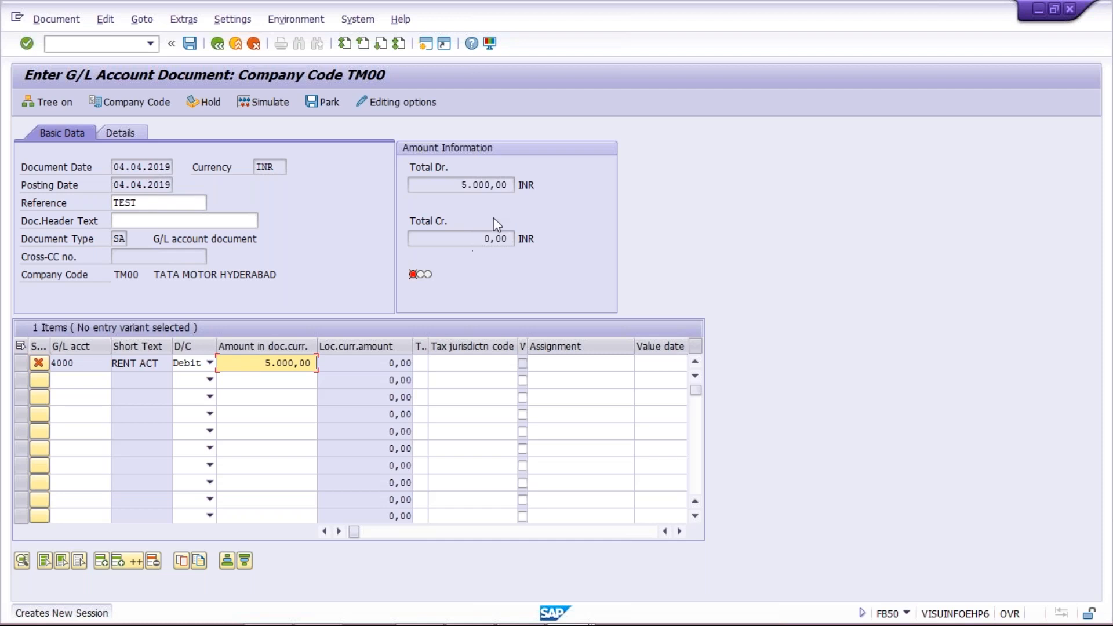
pyautogui.click(462, 185)
pyautogui.click(475, 239)
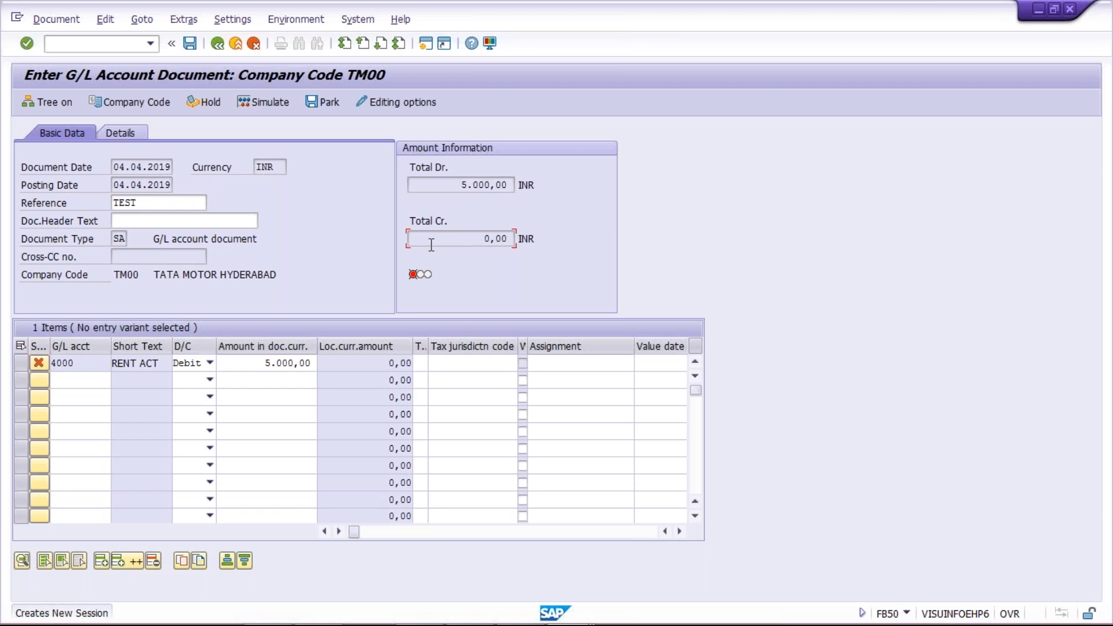
pyautogui.hotkey('alt', 'Tab')
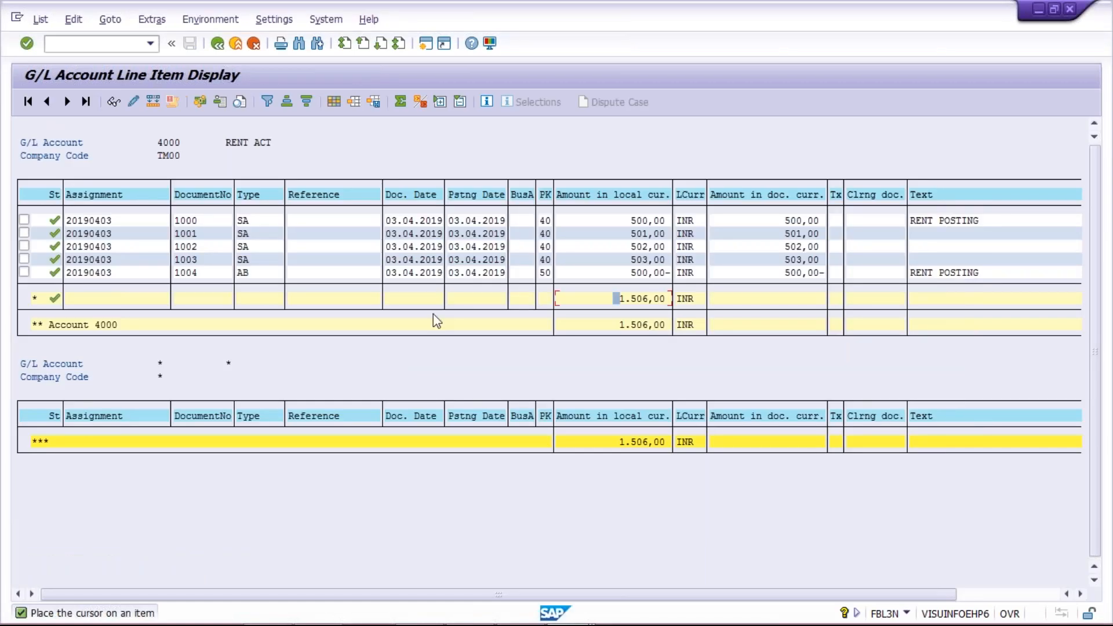
pyautogui.hotkey('alt', 'Tab')
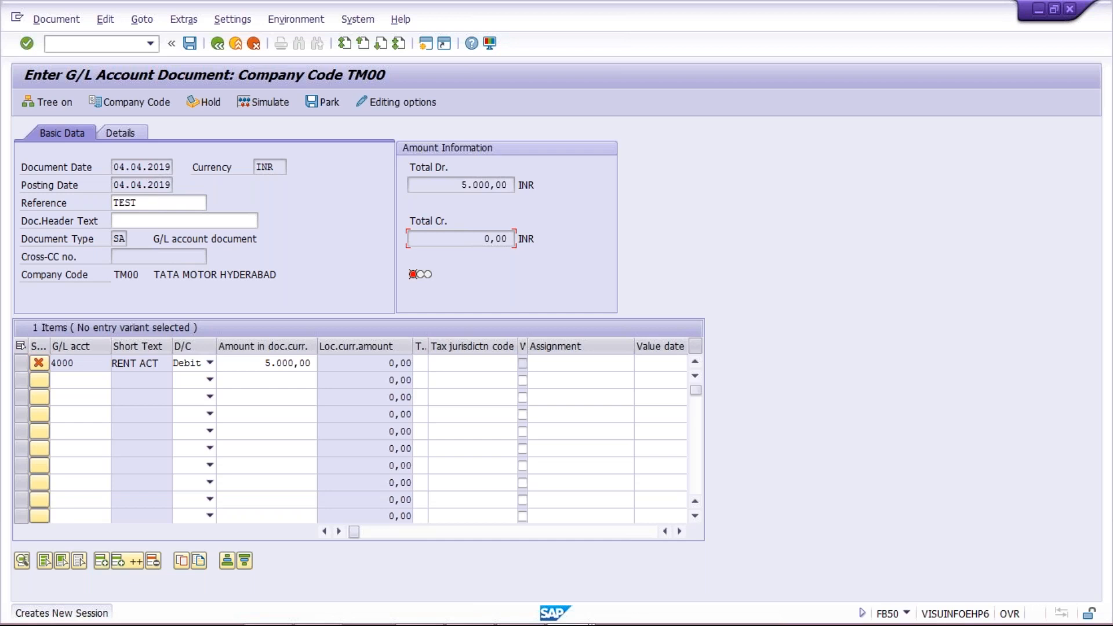
# Add a 5000 credit line to G/L account 1000 and post the balanced rent document.
pyautogui.click(80, 379)
pyautogui.write('1000')
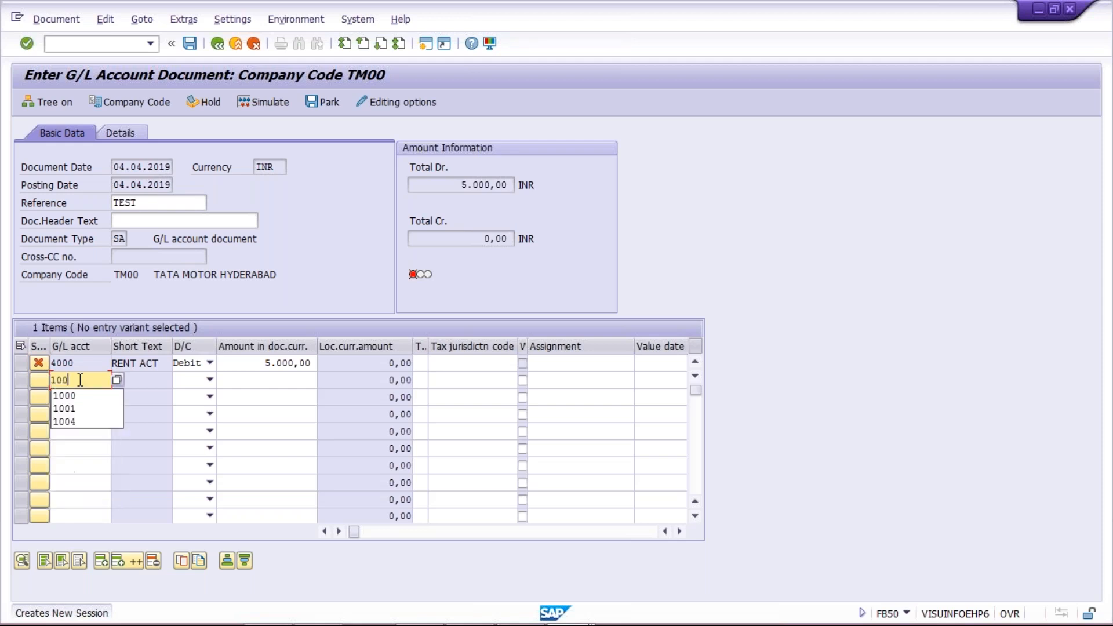
pyautogui.press('Tab')
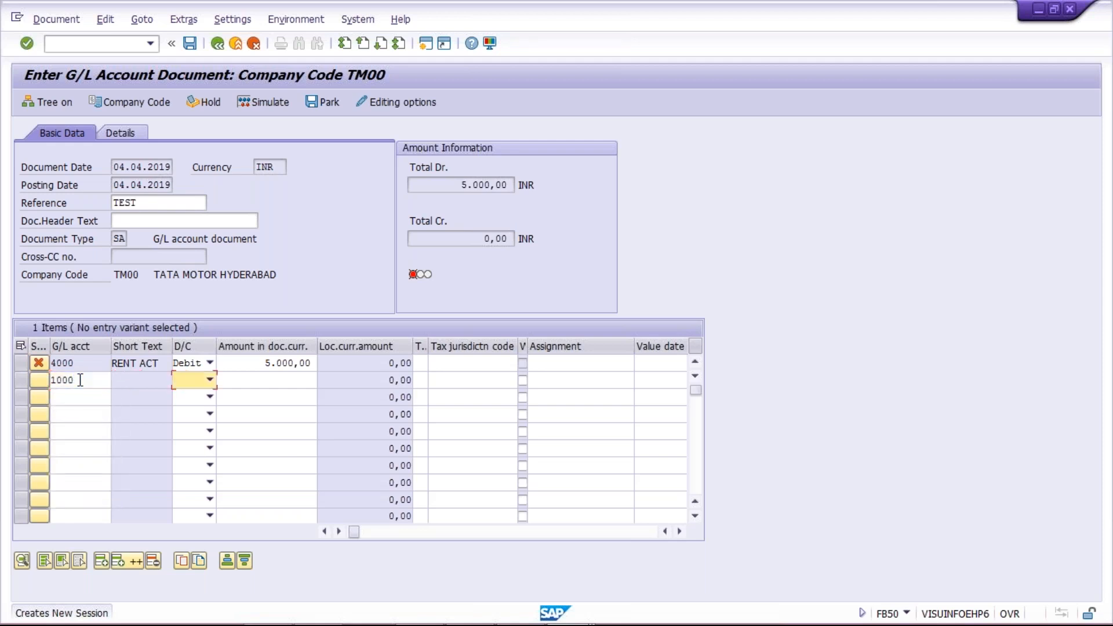
pyautogui.press('c')
pyautogui.press('Tab')
pyautogui.write('5000')
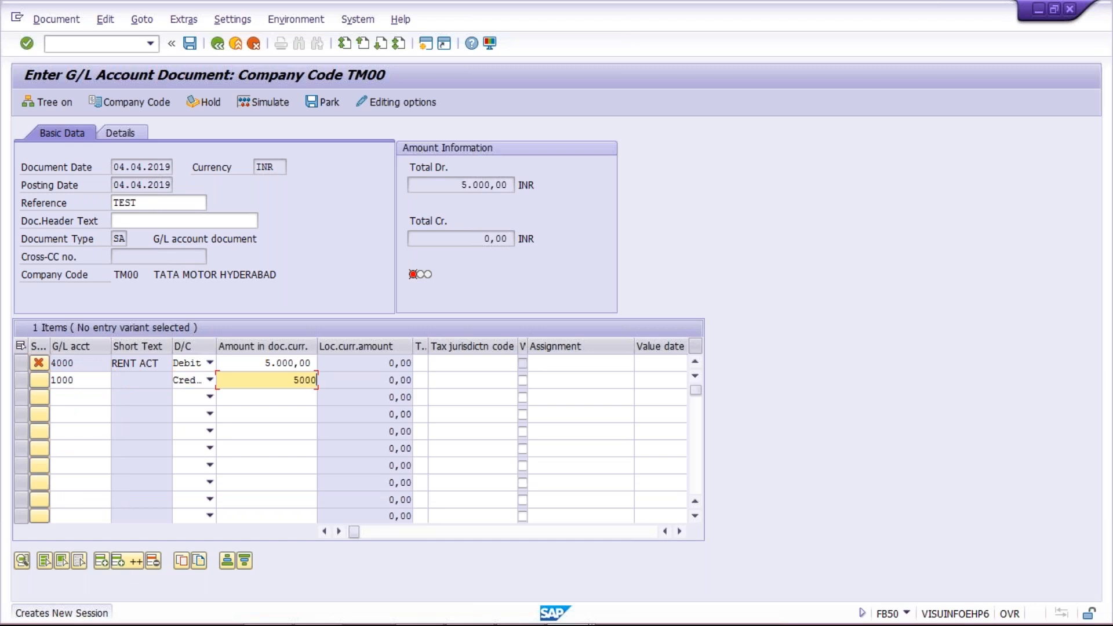
pyautogui.press('Return')
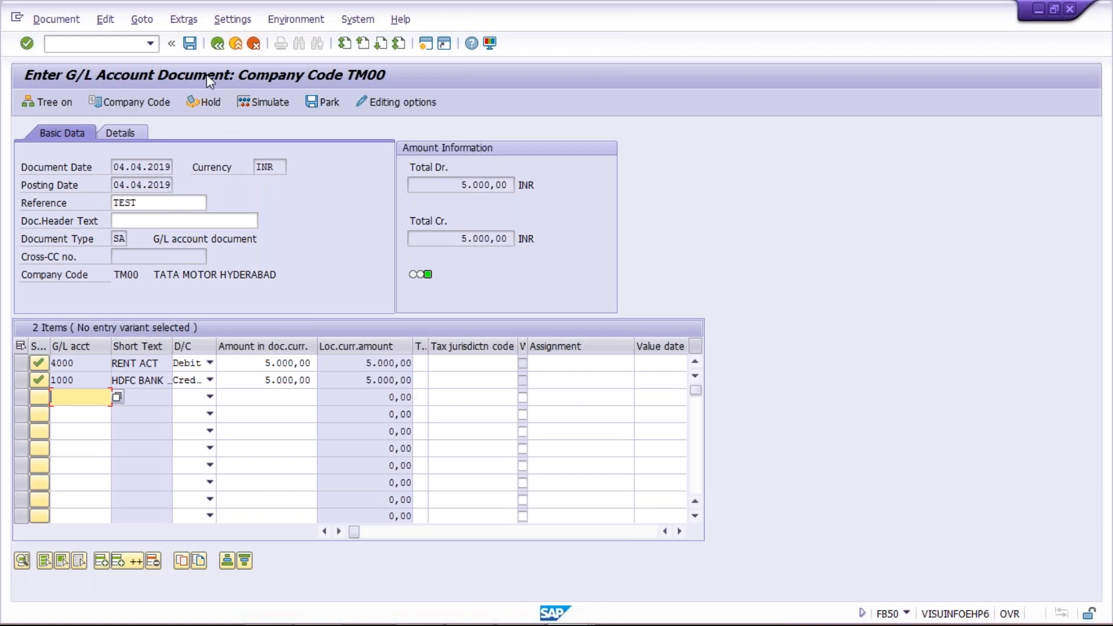
pyautogui.click(190, 44)
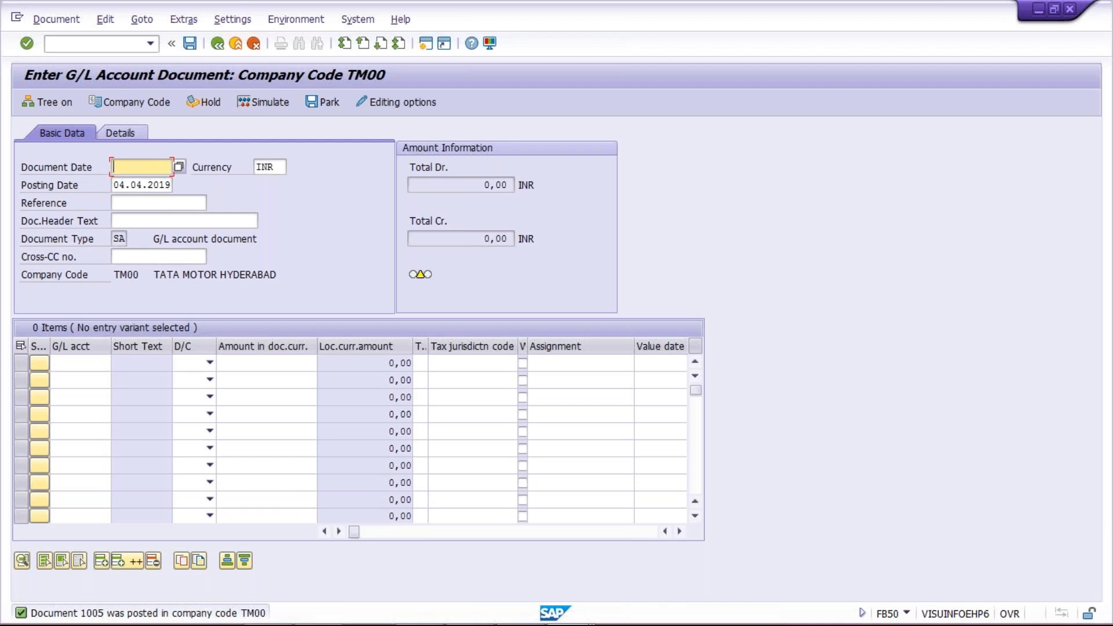
# Refresh the RENT ACT line item list so document 1005 appears, totalling 6.506,00.
pyautogui.hotkey('alt', 'Tab')
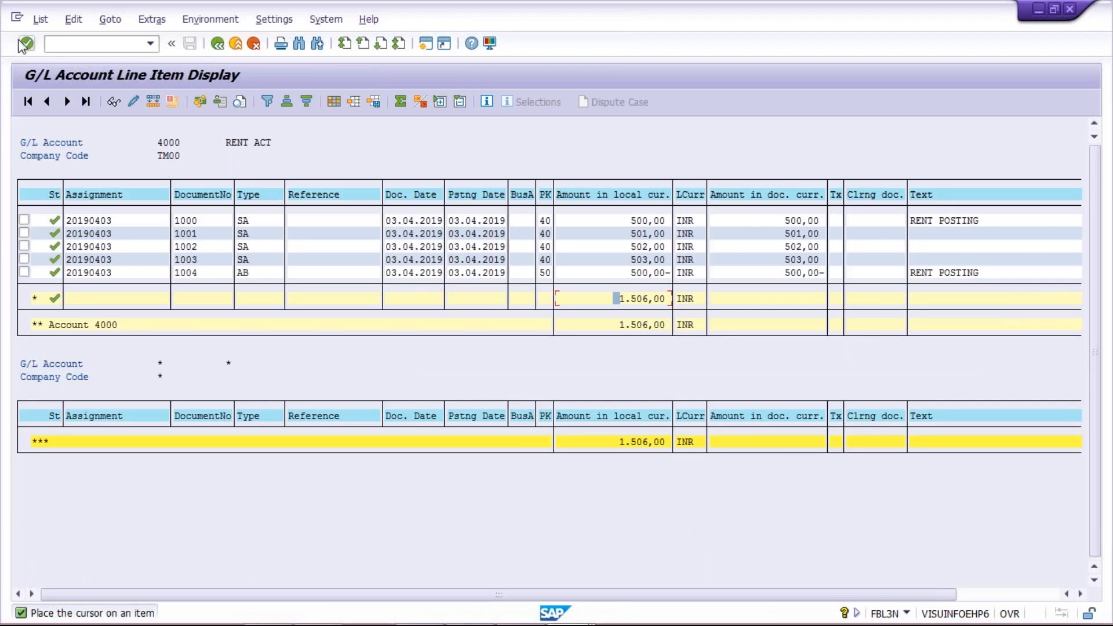
pyautogui.click(40, 21)
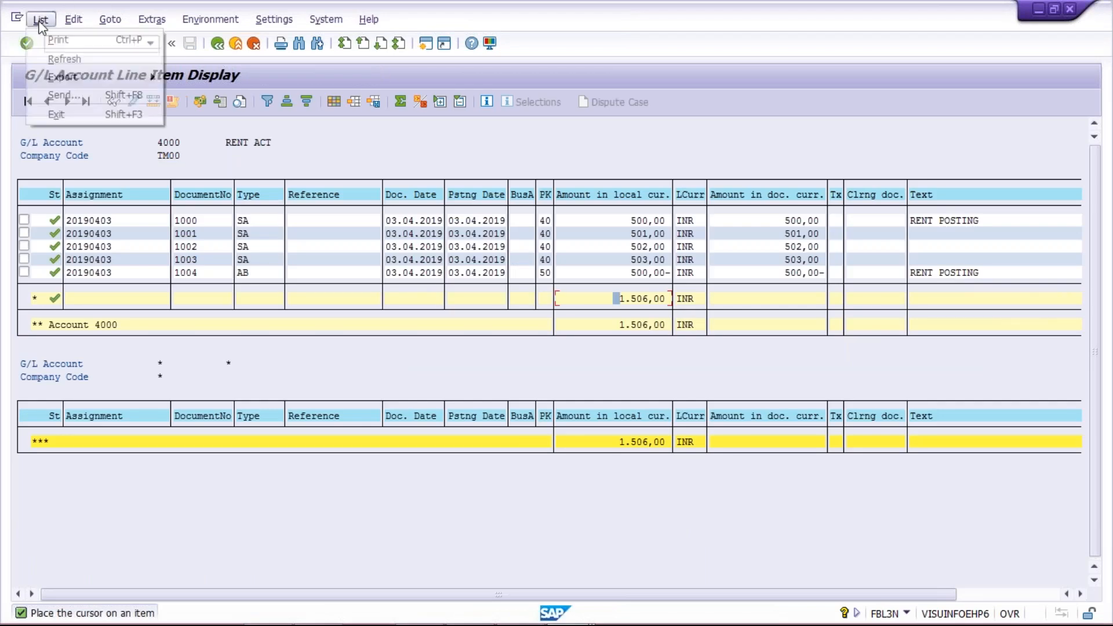
pyautogui.click(44, 60)
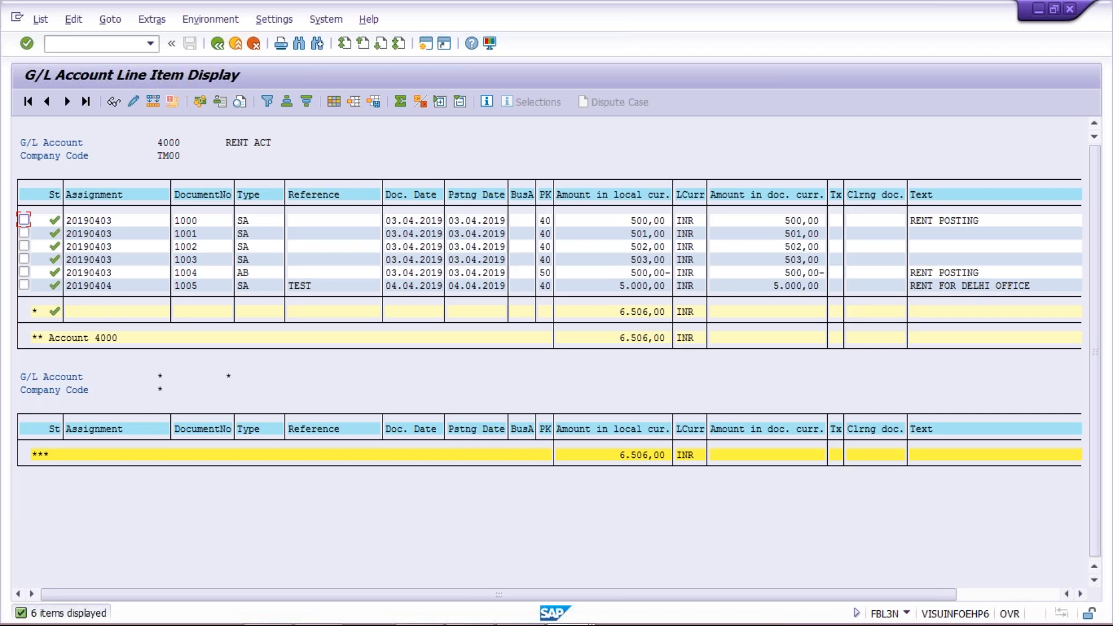
pyautogui.hotkey('alt', 'Tab')
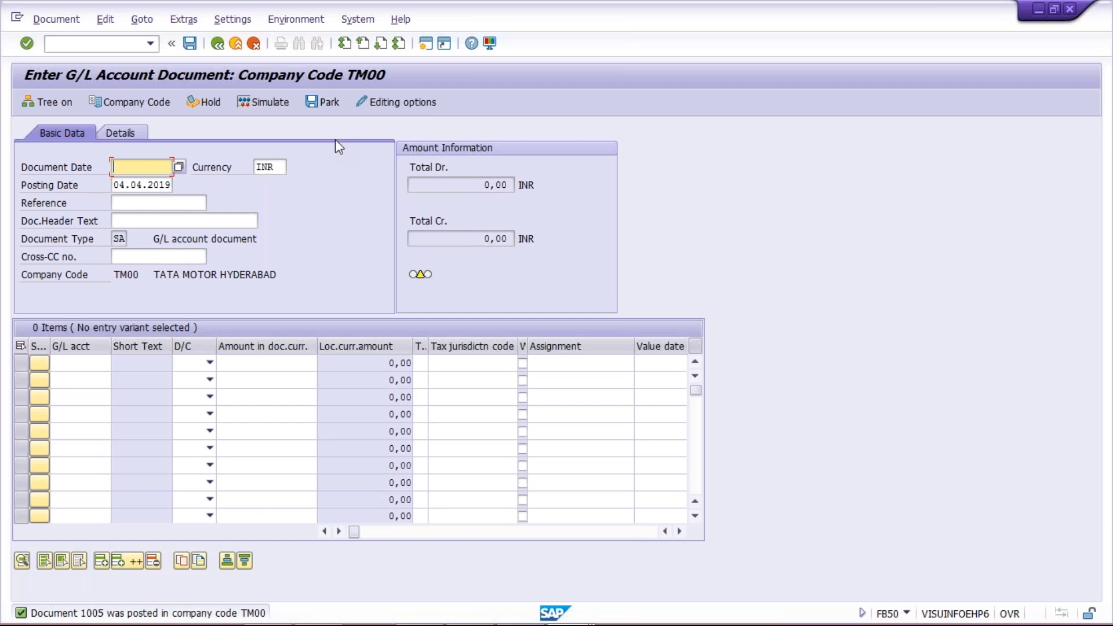
# Switch from SAP to the Excel workbook Class.
pyautogui.moveTo(527, 620)
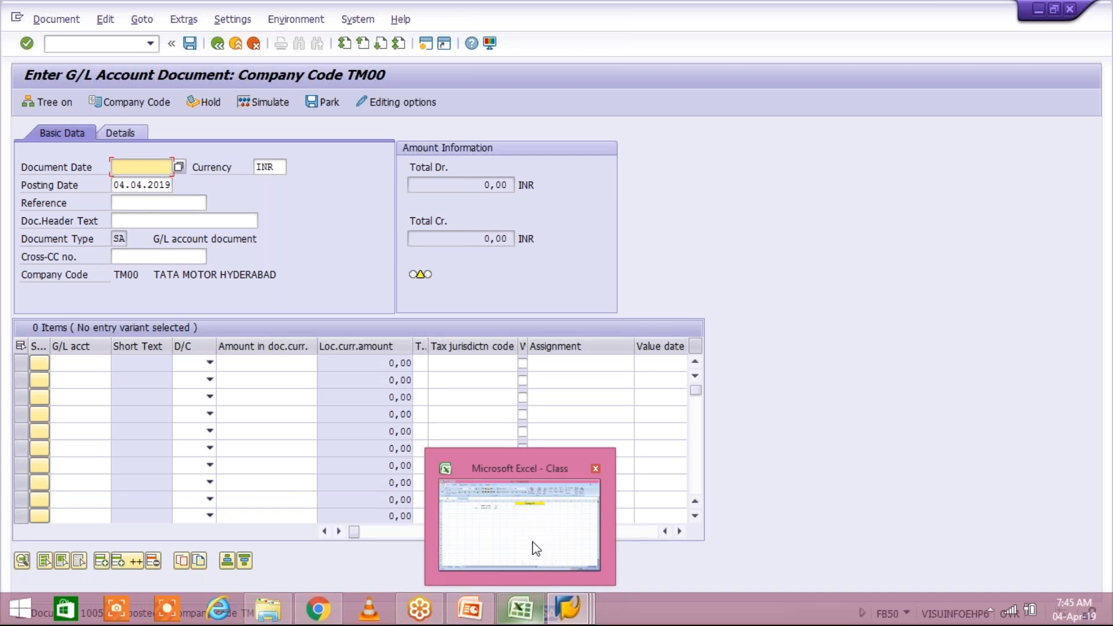
pyautogui.click(519, 525)
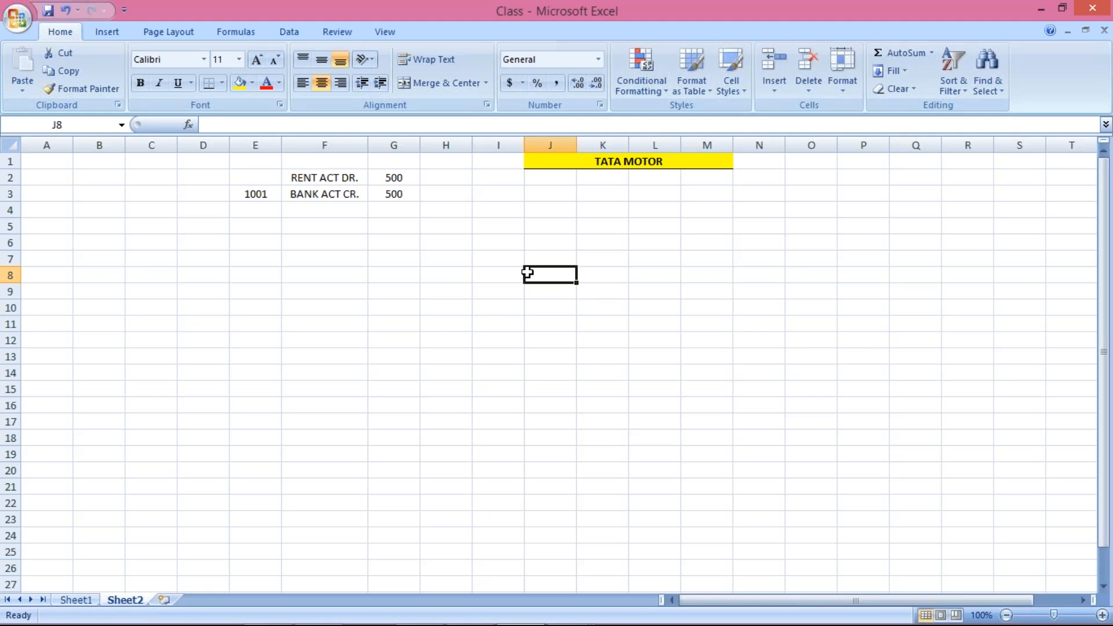
pyautogui.press('Up')
pyautogui.press('Up')
pyautogui.press('Up')
pyautogui.press('Up')
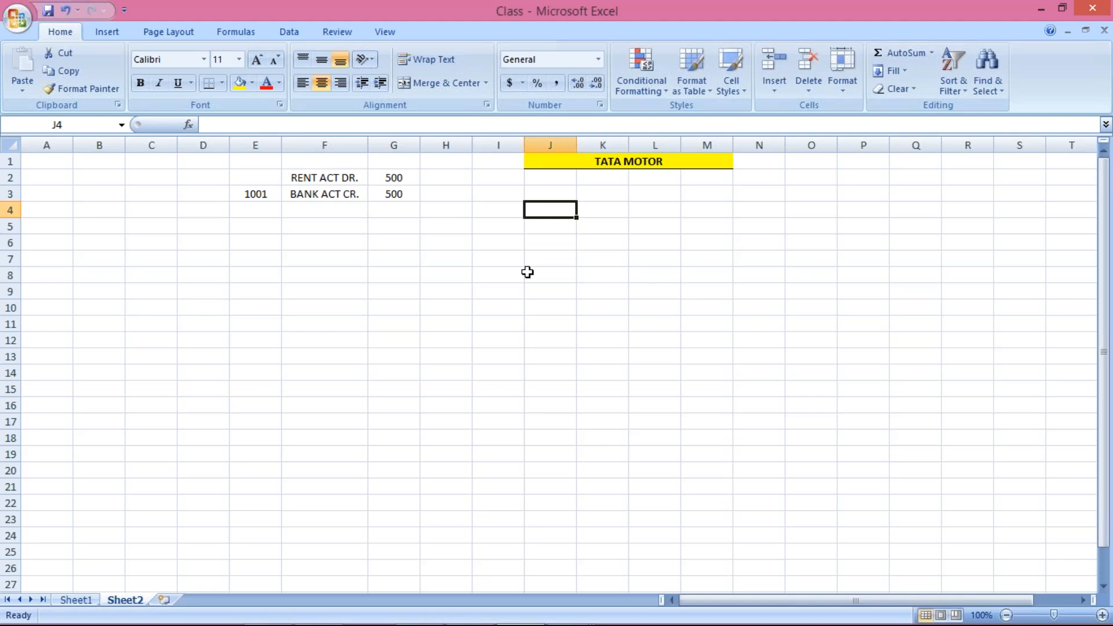
# Enter XYZ LTD in J4 and USA in K4, returning to cell J4.
pyautogui.write('XYZ ')
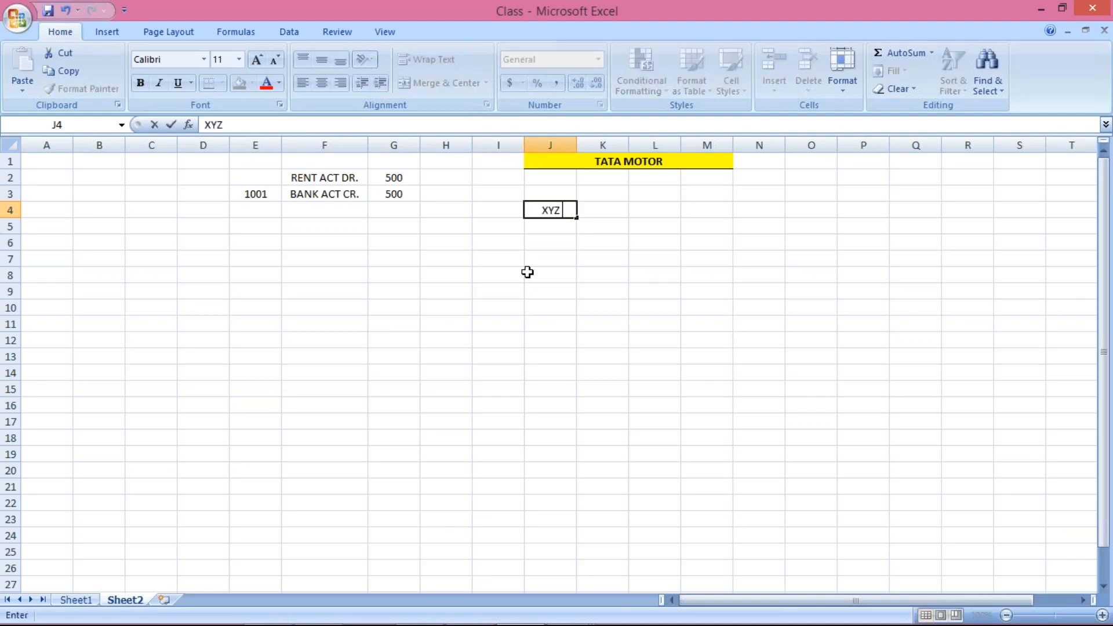
pyautogui.write('LTD')
pyautogui.press('Return')
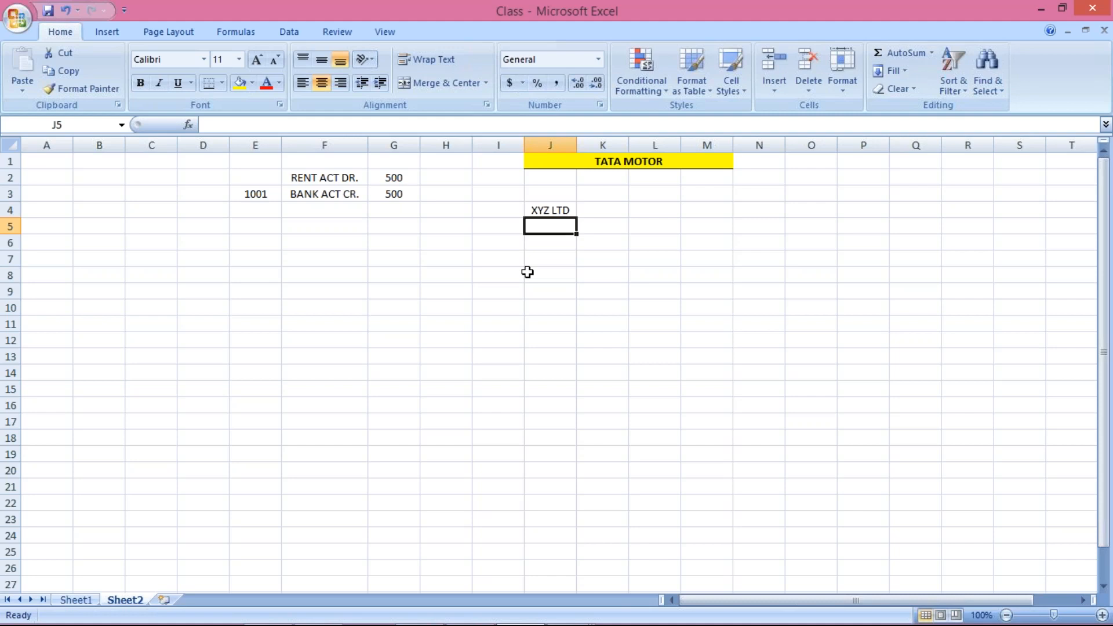
pyautogui.click(585, 212)
pyautogui.write('U')
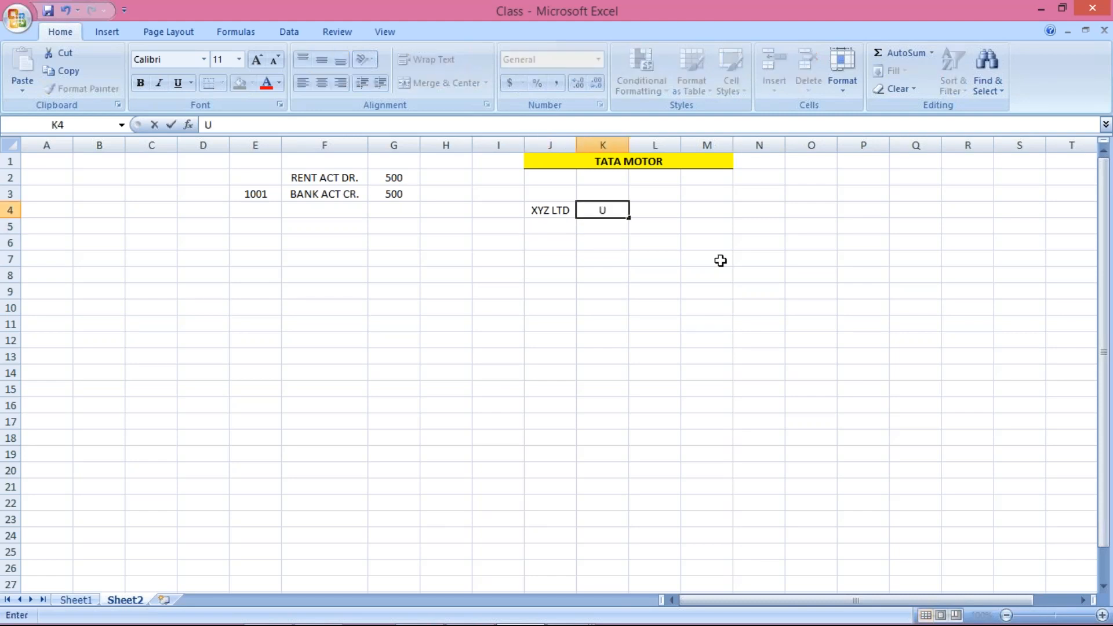
pyautogui.write('SA')
pyautogui.press('Return')
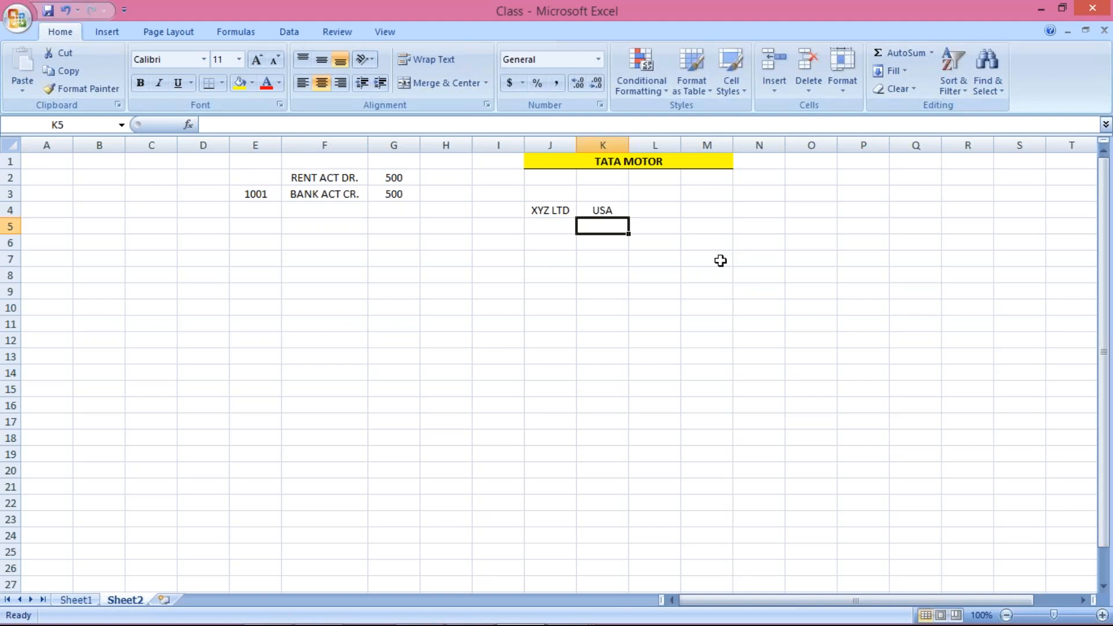
pyautogui.press('Up')
pyautogui.press('Left')
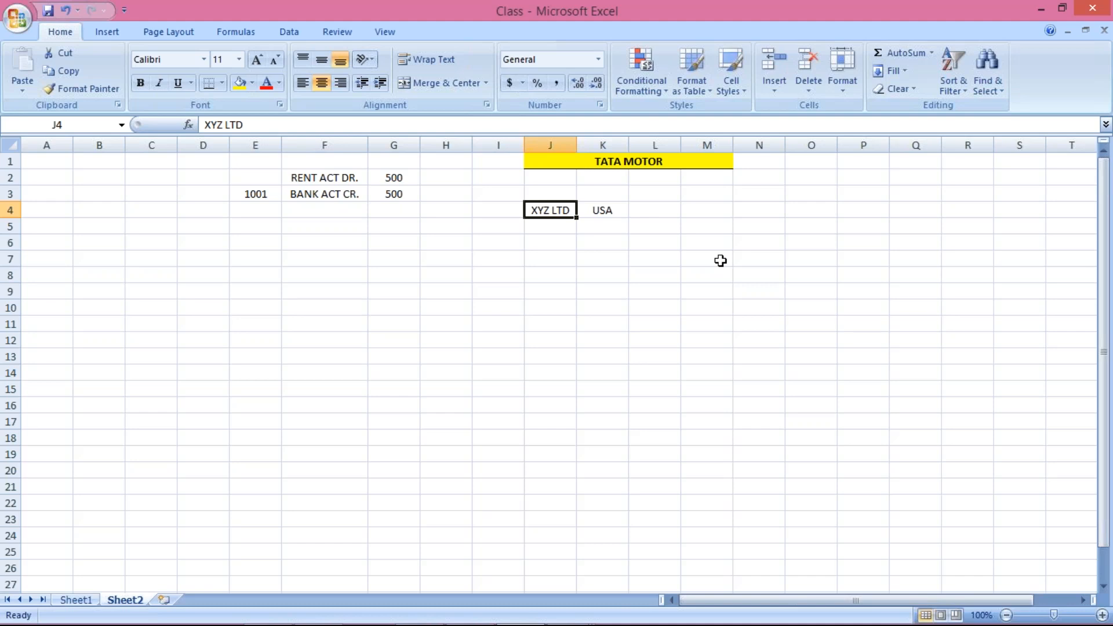
# Move around the cells beside XYZ LTD, ending in empty cell J5 beneath it.
pyautogui.press('Return')
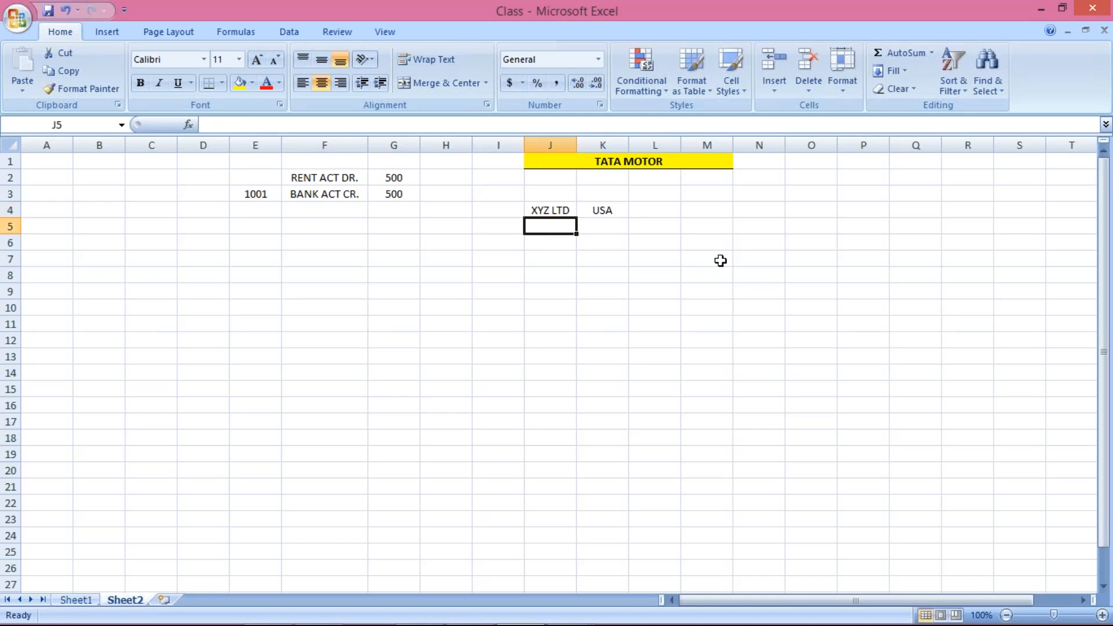
pyautogui.press('Up')
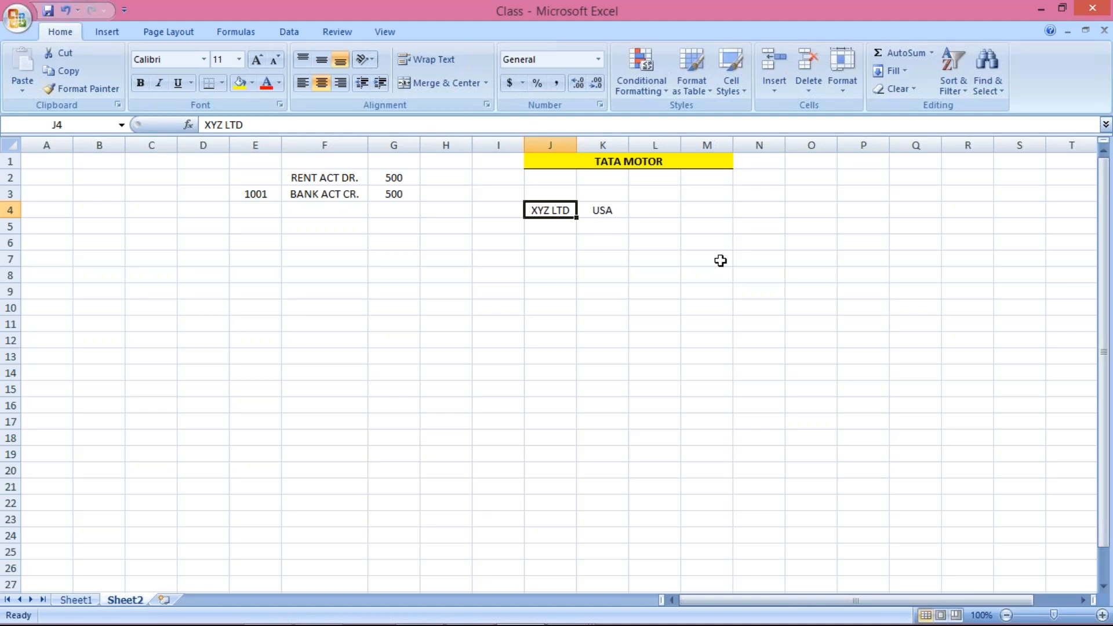
pyautogui.press('Down')
pyautogui.press('Up')
pyautogui.press('Up')
pyautogui.press('Down')
pyautogui.press('Up')
pyautogui.press('Down')
pyautogui.press('Left')
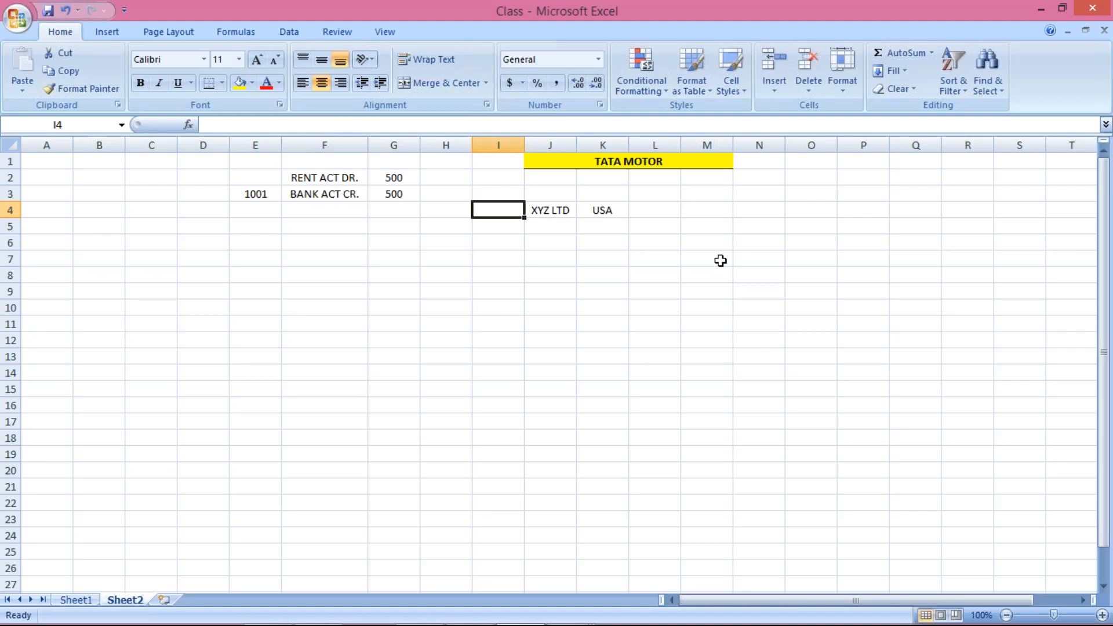
pyautogui.press('Up')
pyautogui.press('Down')
pyautogui.press('Right')
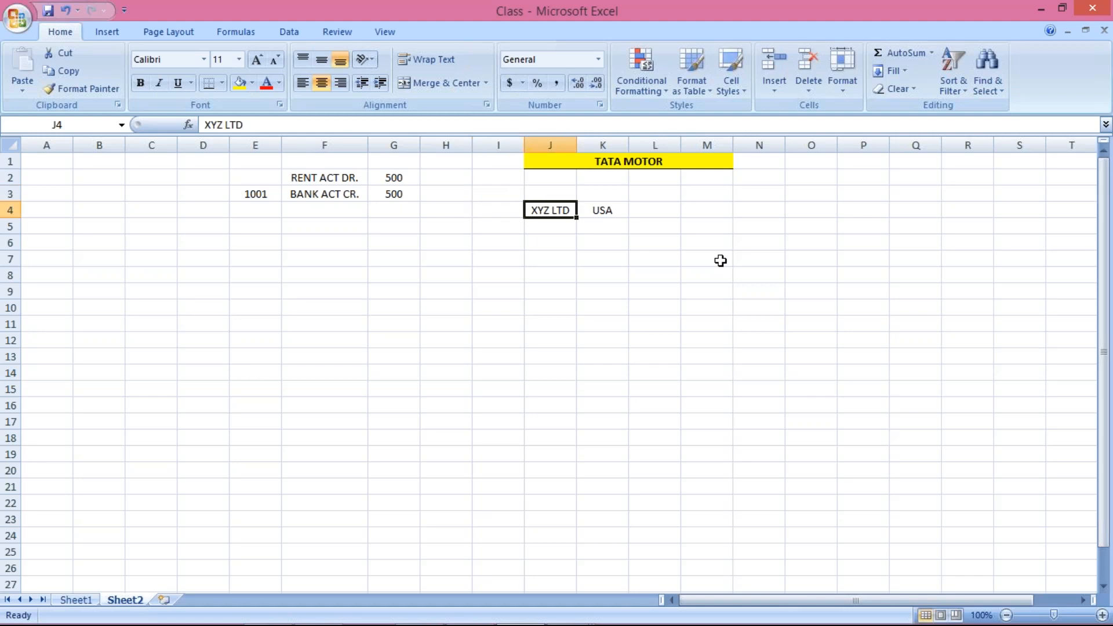
pyautogui.press('Down')
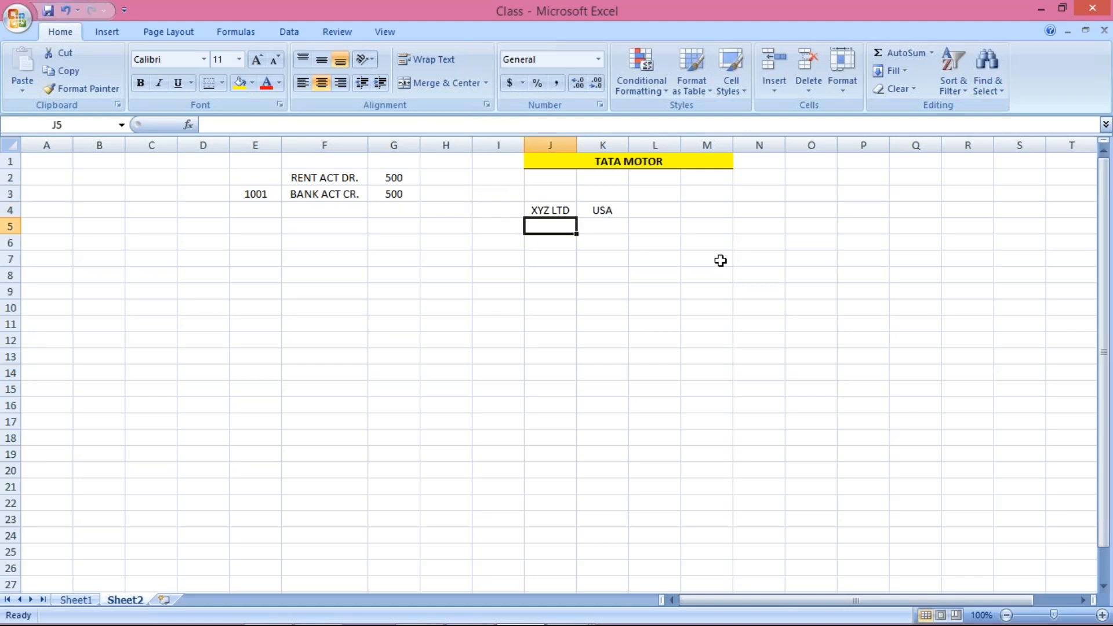
# Enter IBM in J5 under XYZ LTD, then move down to J7 for the next entry.
pyautogui.write('IBM')
pyautogui.press('Return')
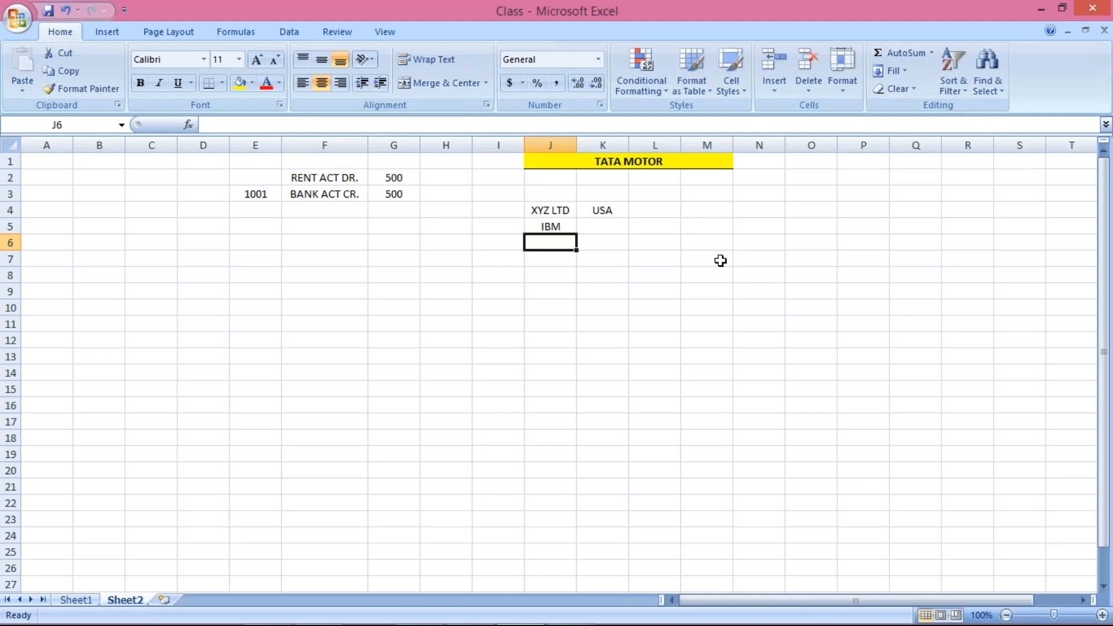
pyautogui.press('Up')
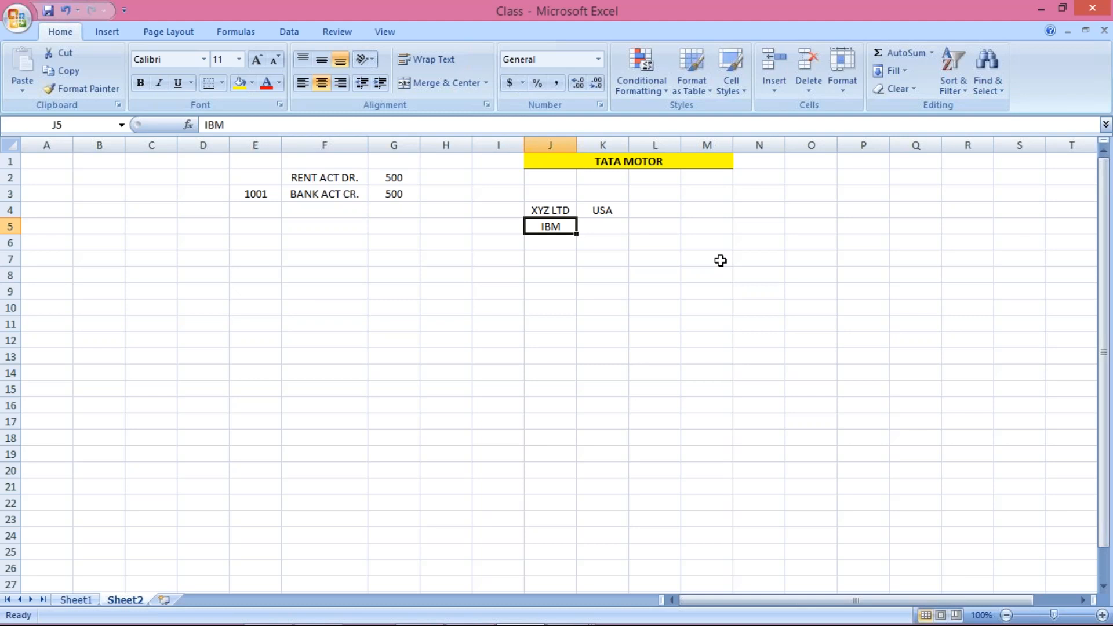
pyautogui.press('Up')
pyautogui.press('Down')
pyautogui.press('Up')
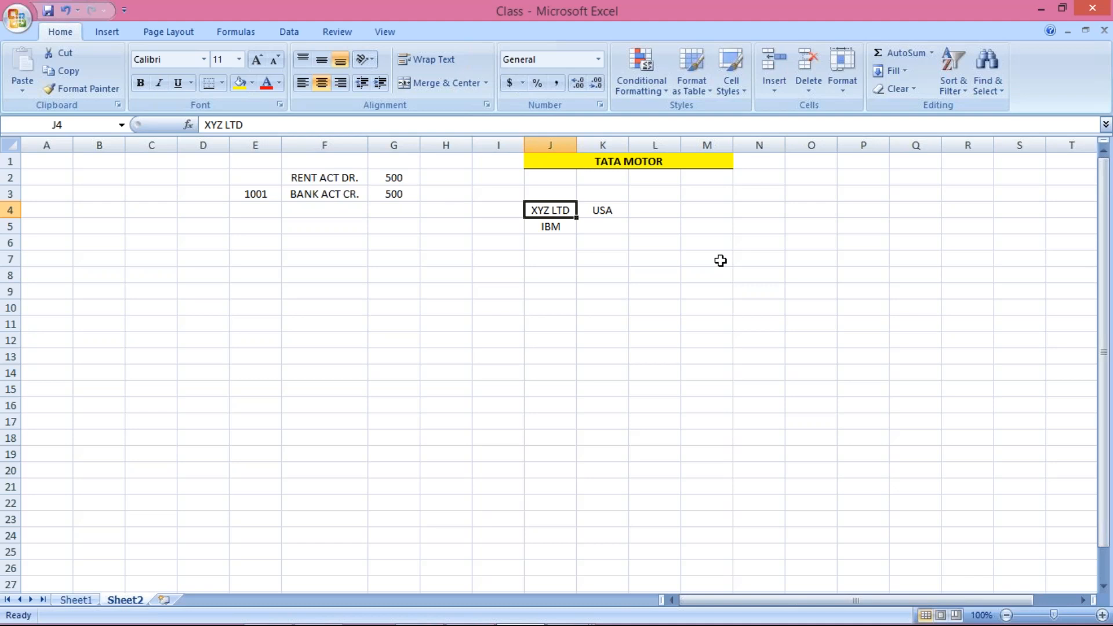
pyautogui.press('Down')
pyautogui.press('Down')
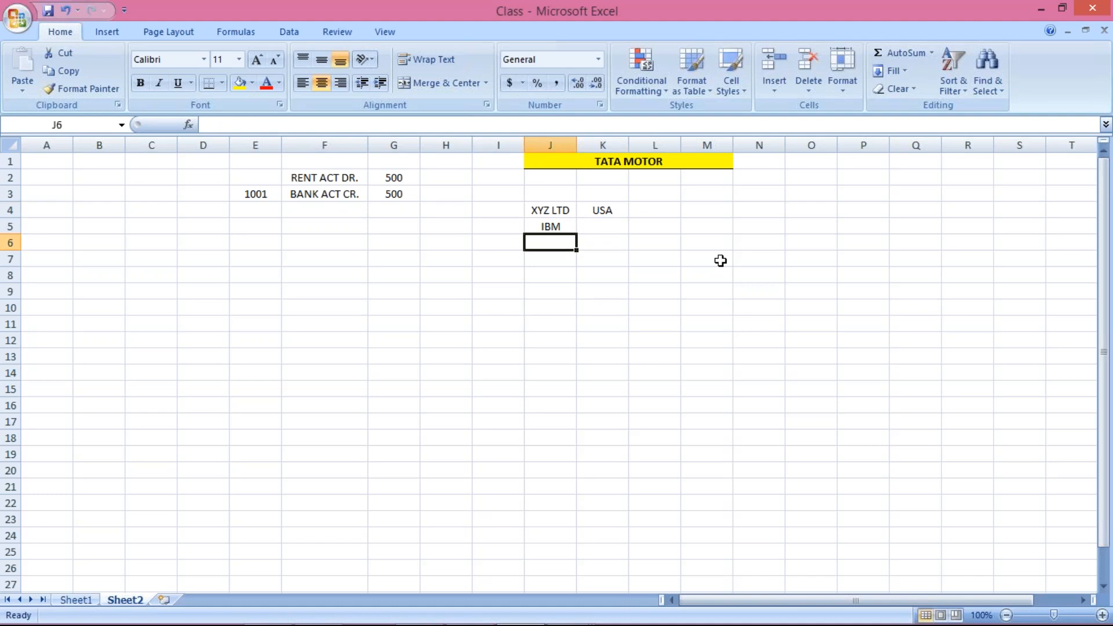
pyautogui.press('Up')
pyautogui.press('Up')
pyautogui.press('Down')
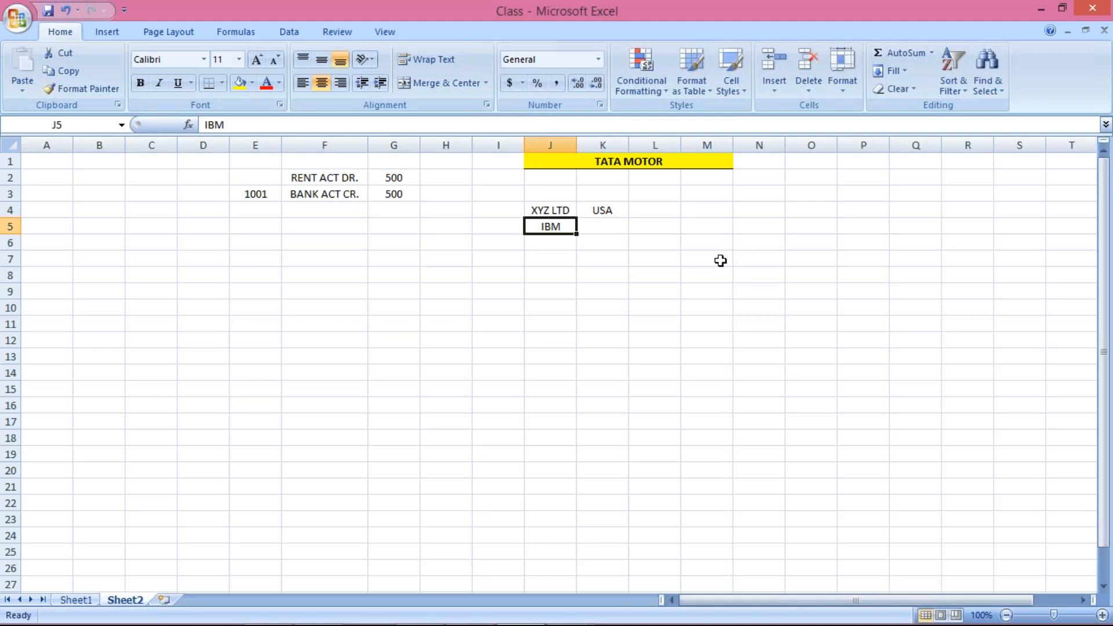
pyautogui.press('Return')
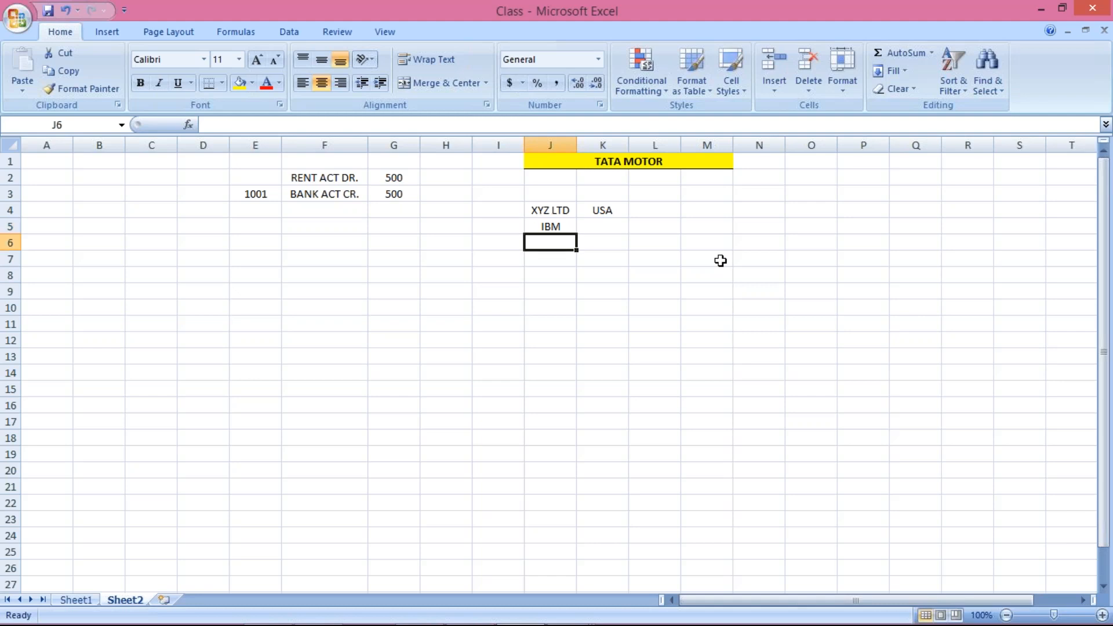
pyautogui.press('Return')
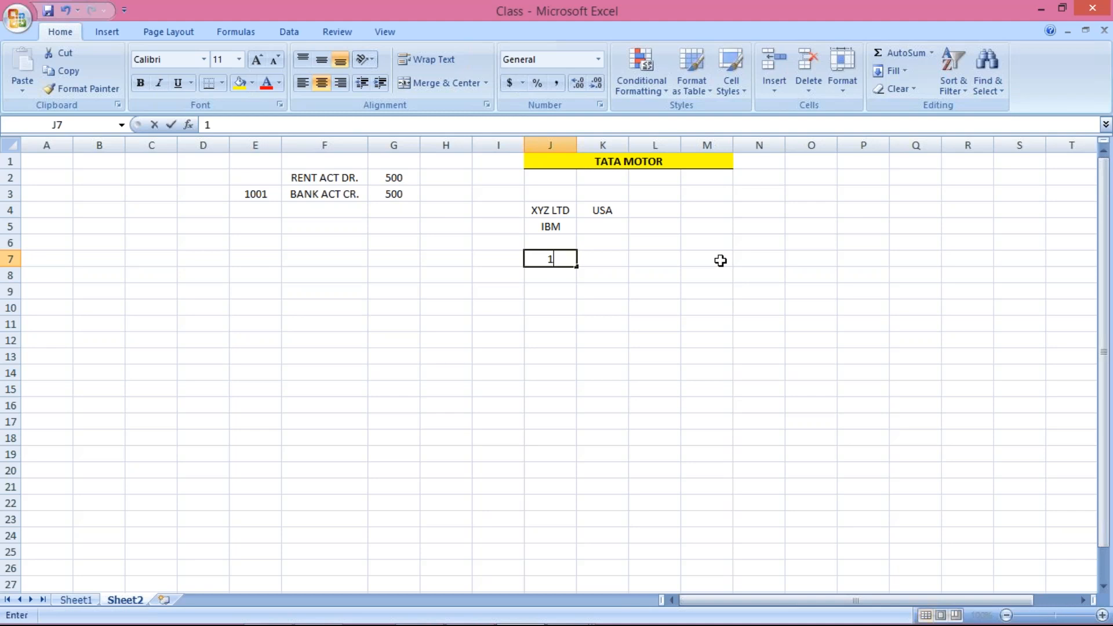
# Enter 1 M in cell J7, two rows below IBM.
pyautogui.write('1 M')
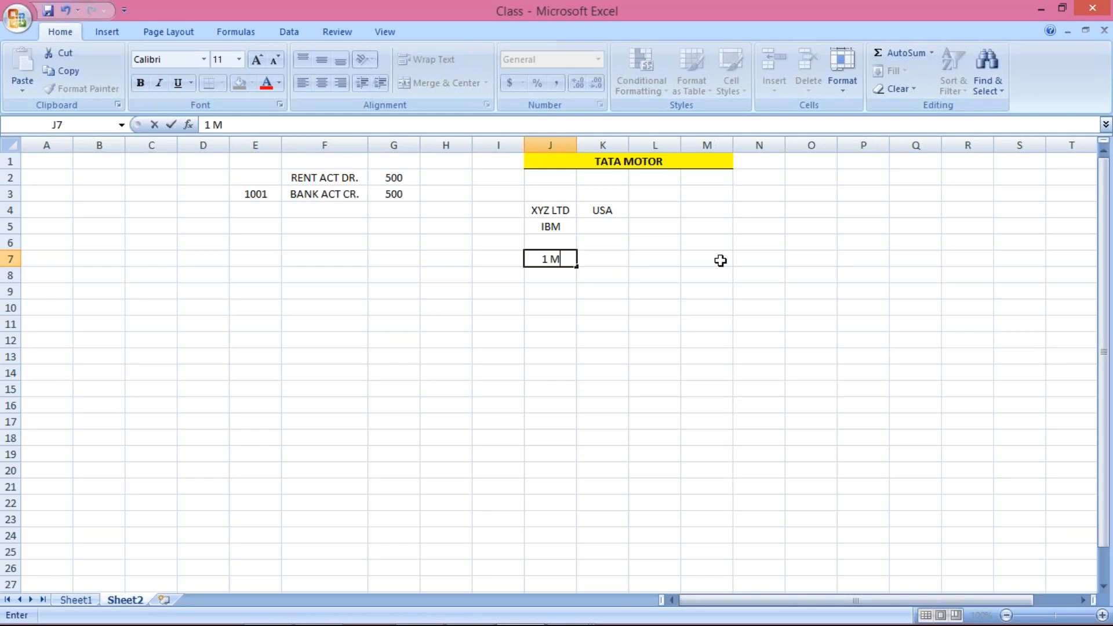
pyautogui.press('Return')
pyautogui.press('Up')
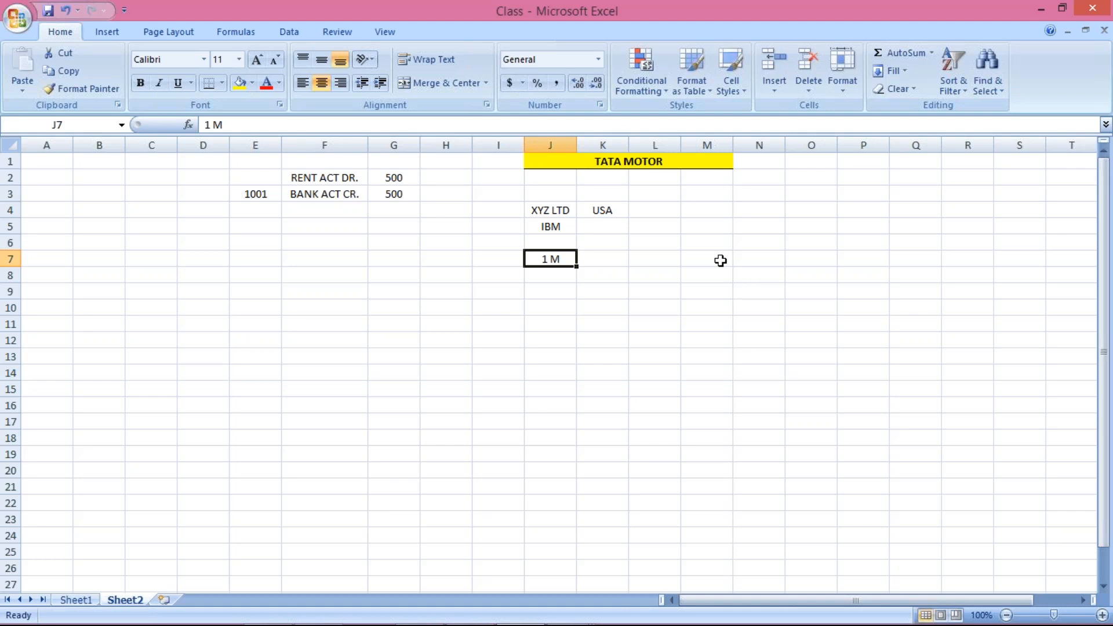
pyautogui.press('Up')
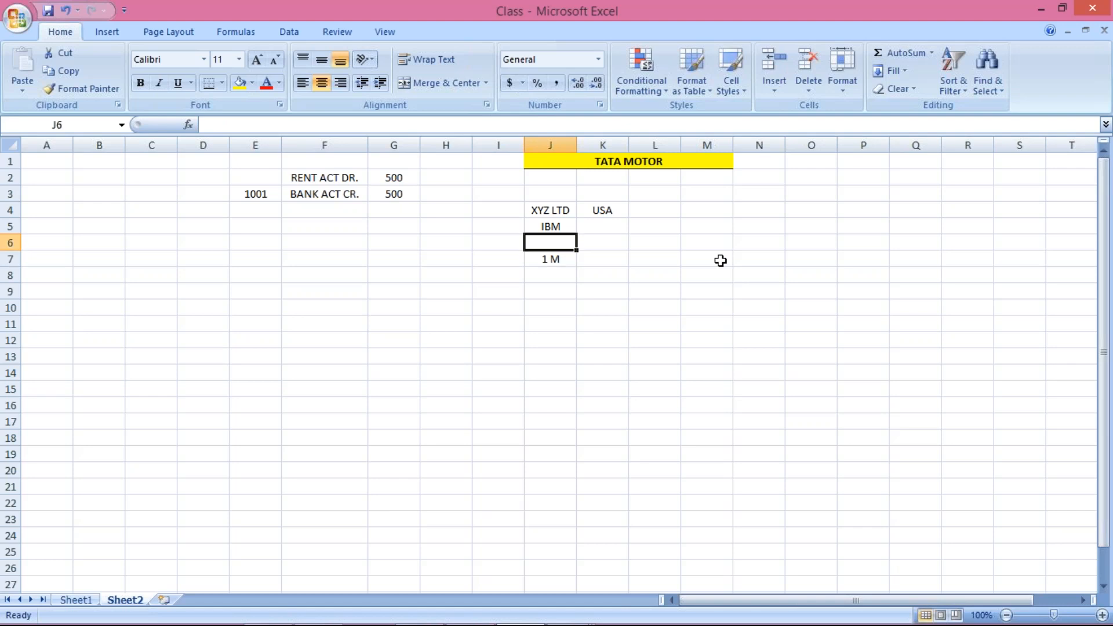
pyautogui.press('Down')
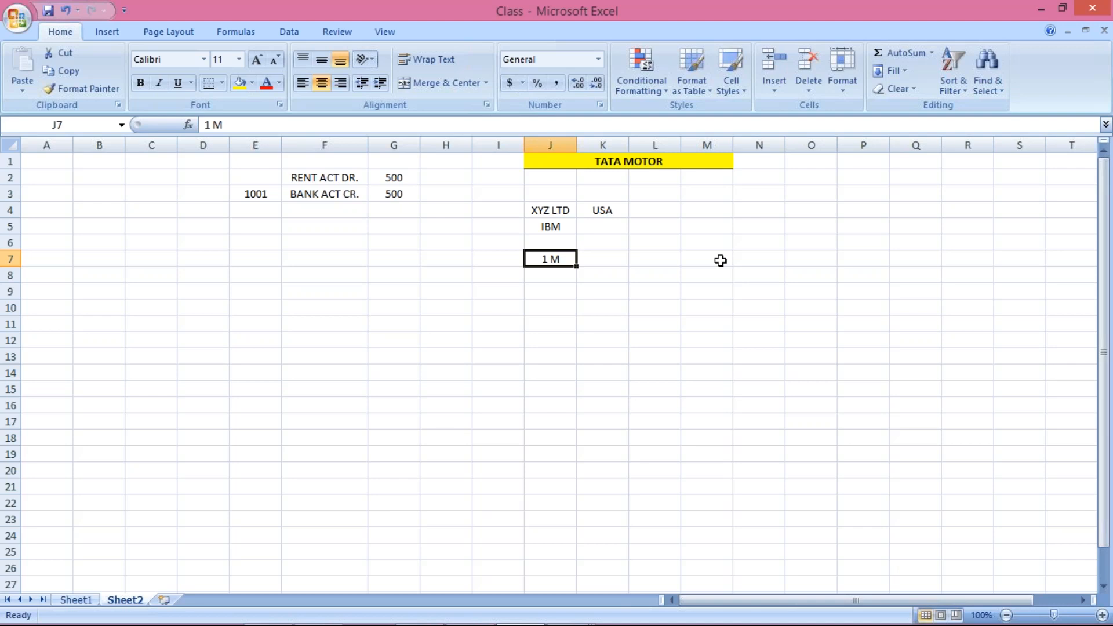
# Review the IBM and 1 M entries by moving between J5, J6 and J7.
pyautogui.press('Up')
pyautogui.press('Up')
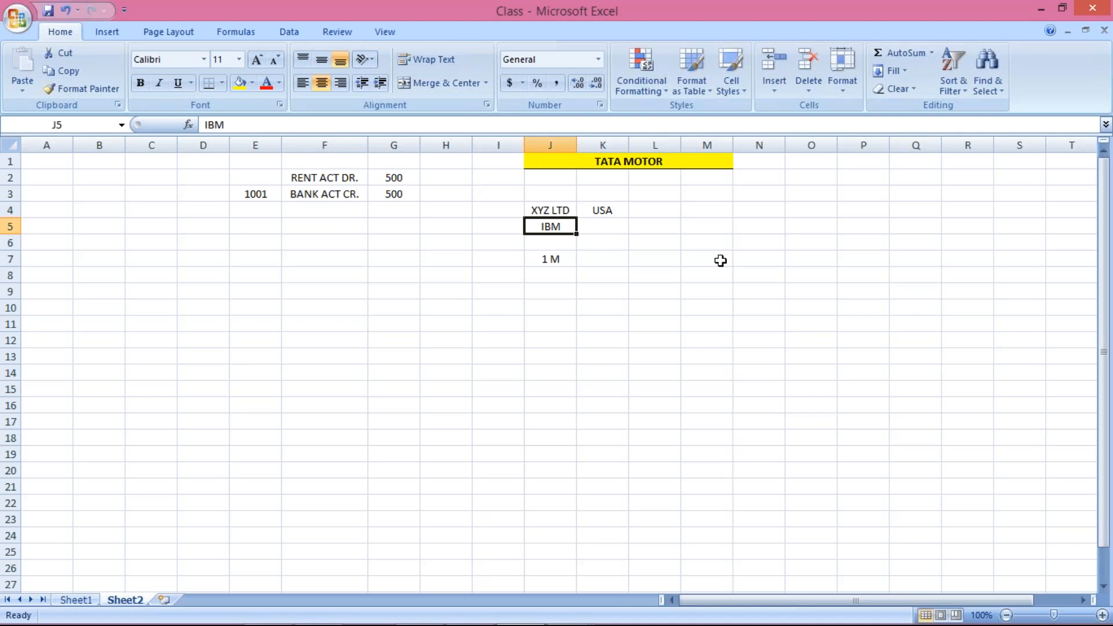
pyautogui.press('Down')
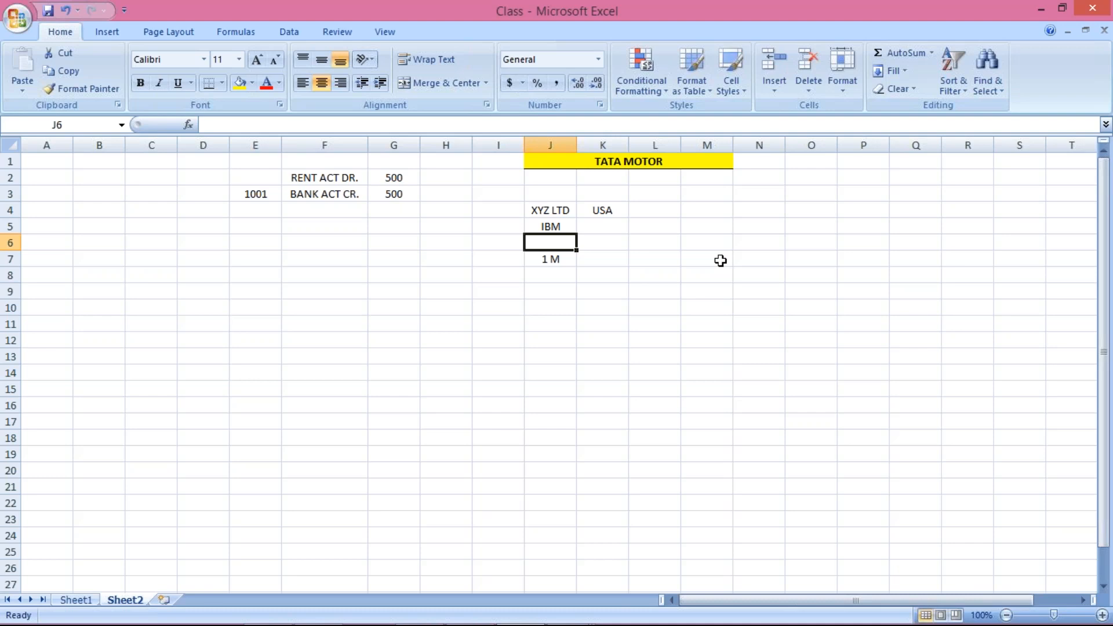
pyautogui.press('Down')
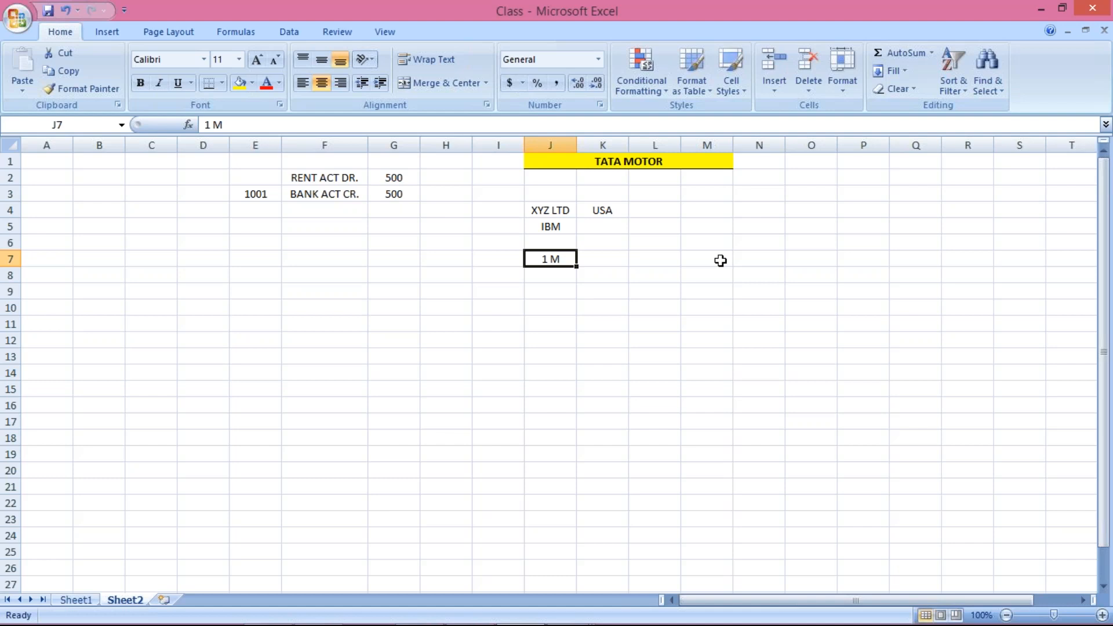
pyautogui.press('Up')
pyautogui.press('Up')
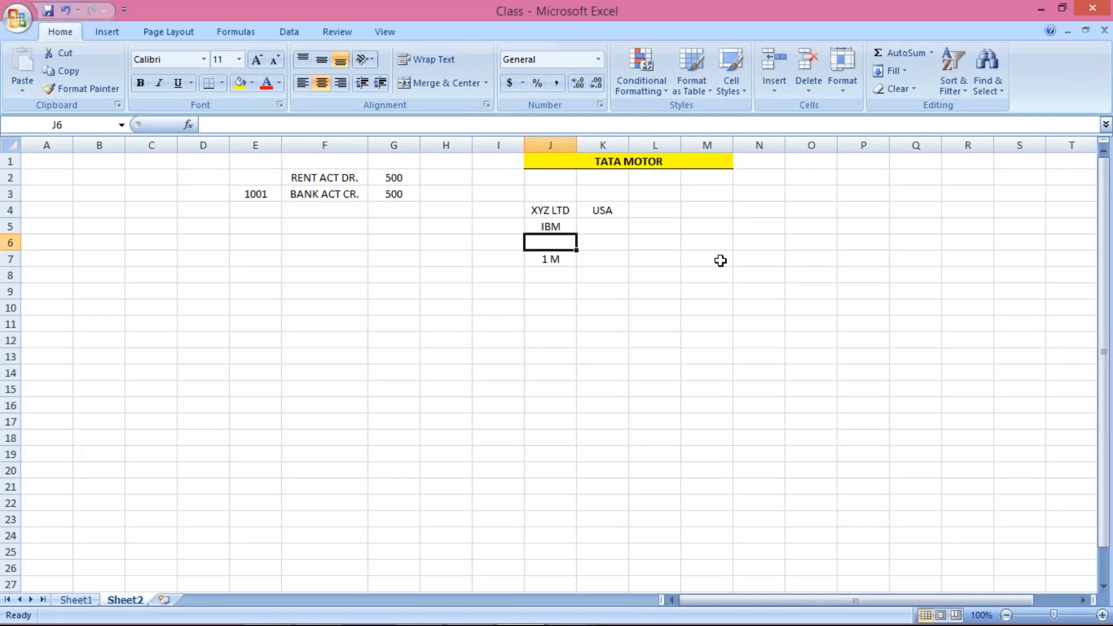
pyautogui.press('Down')
pyautogui.press('Down')
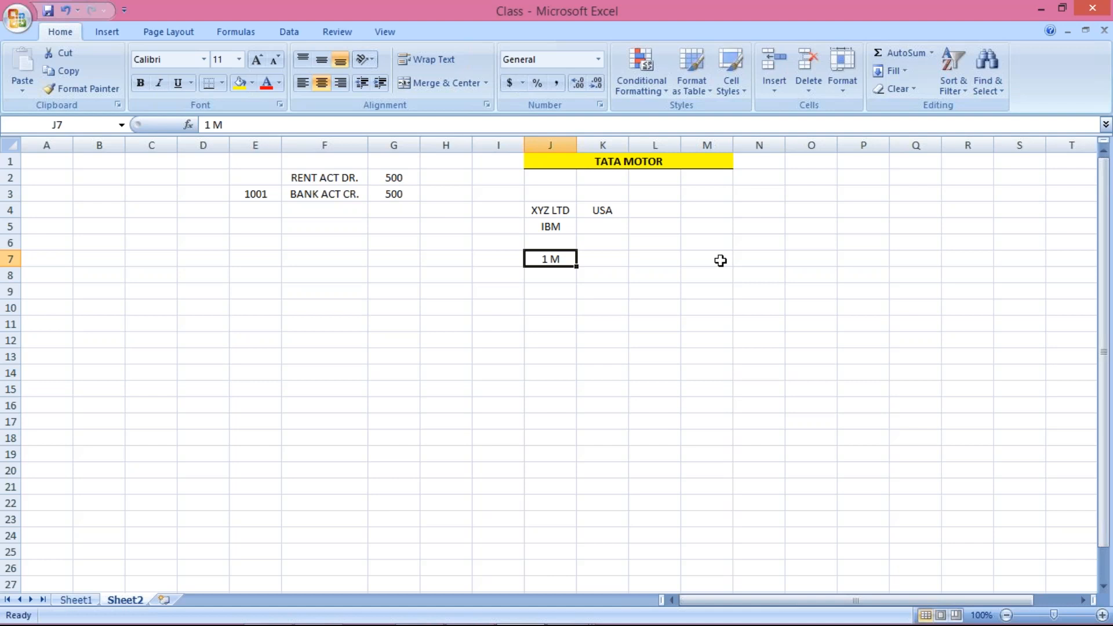
pyautogui.press('Up')
pyautogui.press('Up')
pyautogui.press('Down')
pyautogui.press('Up')
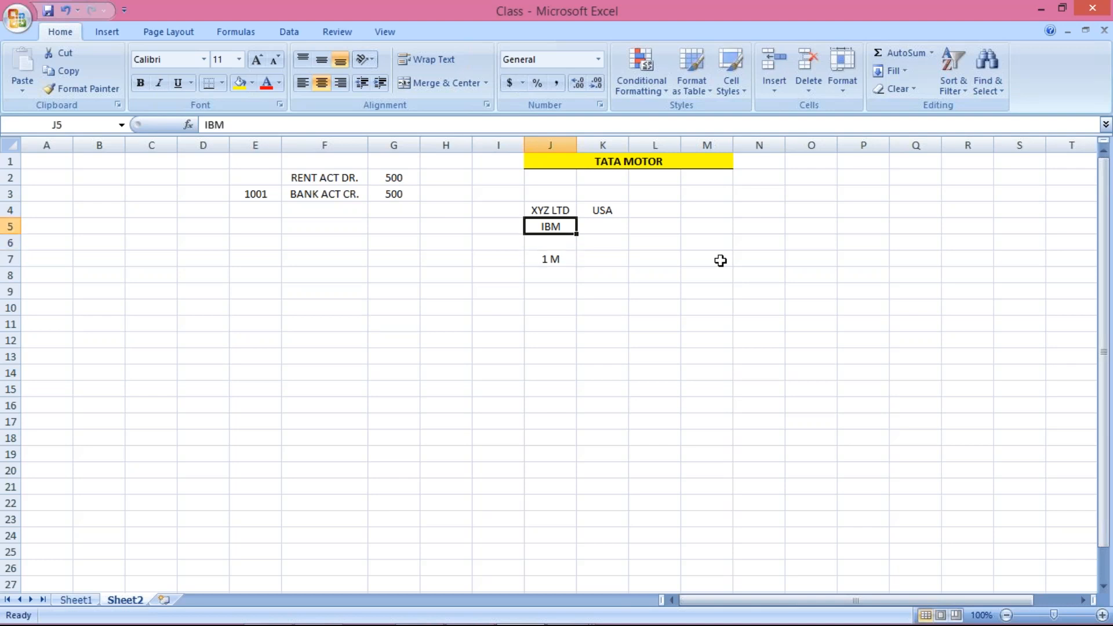
pyautogui.press('Down')
pyautogui.press('Down')
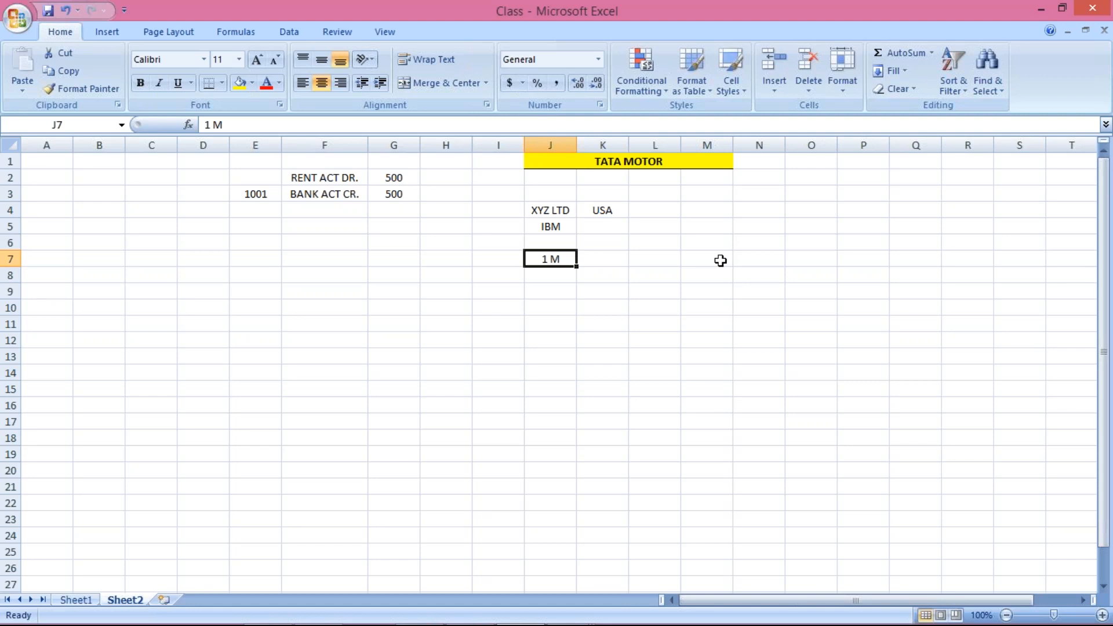
# Enter PARK in K7 and POST in L7 beside the 1 M entry.
pyautogui.click(720, 260)
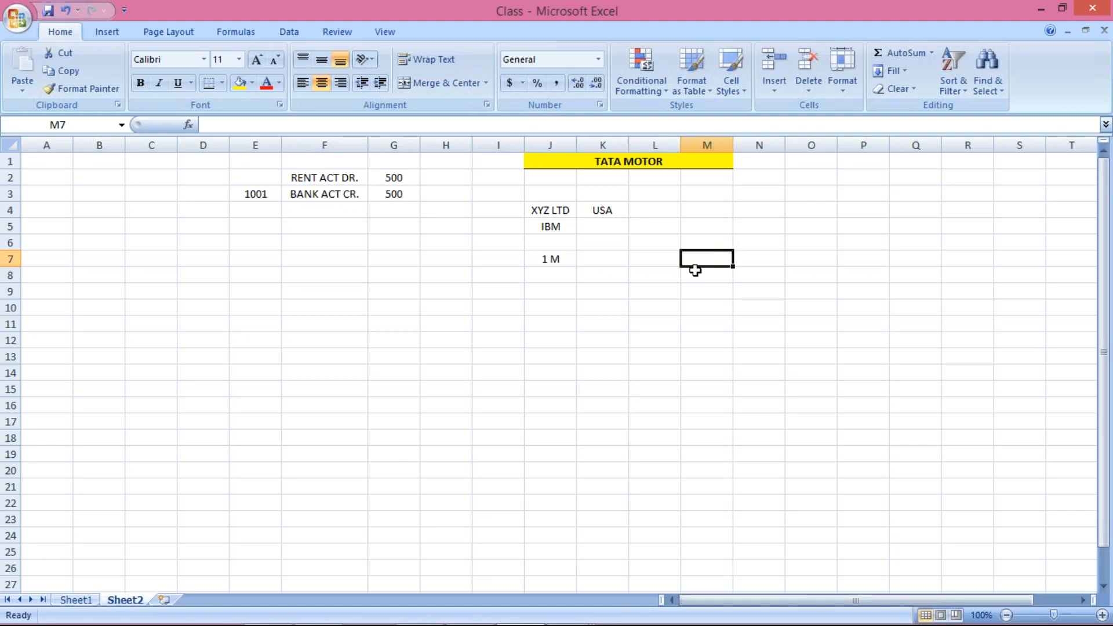
pyautogui.click(644, 261)
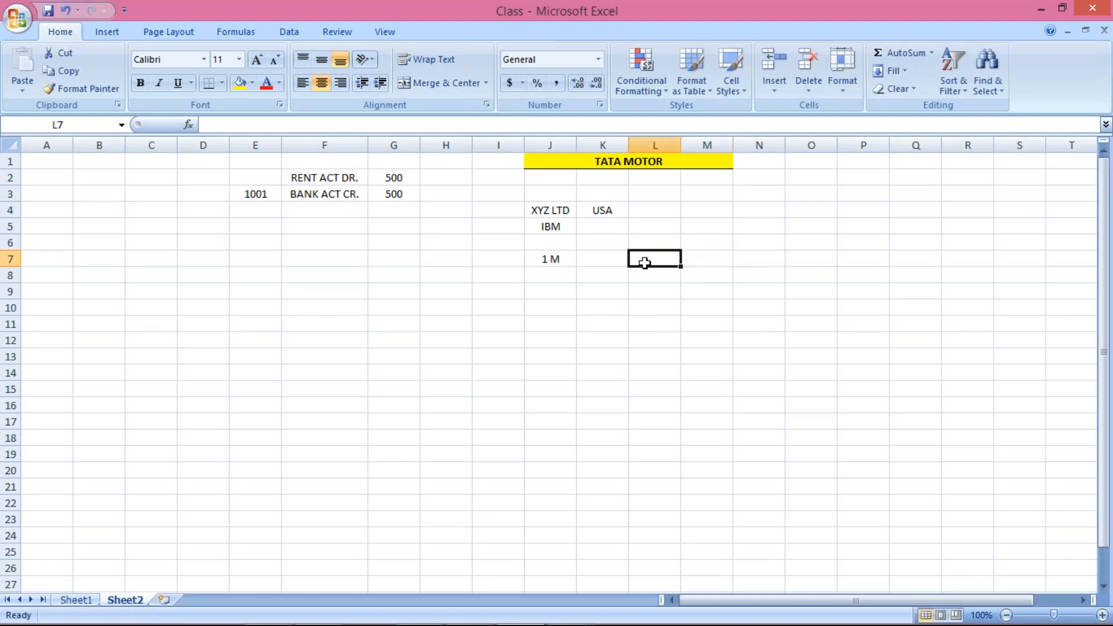
pyautogui.press('Left')
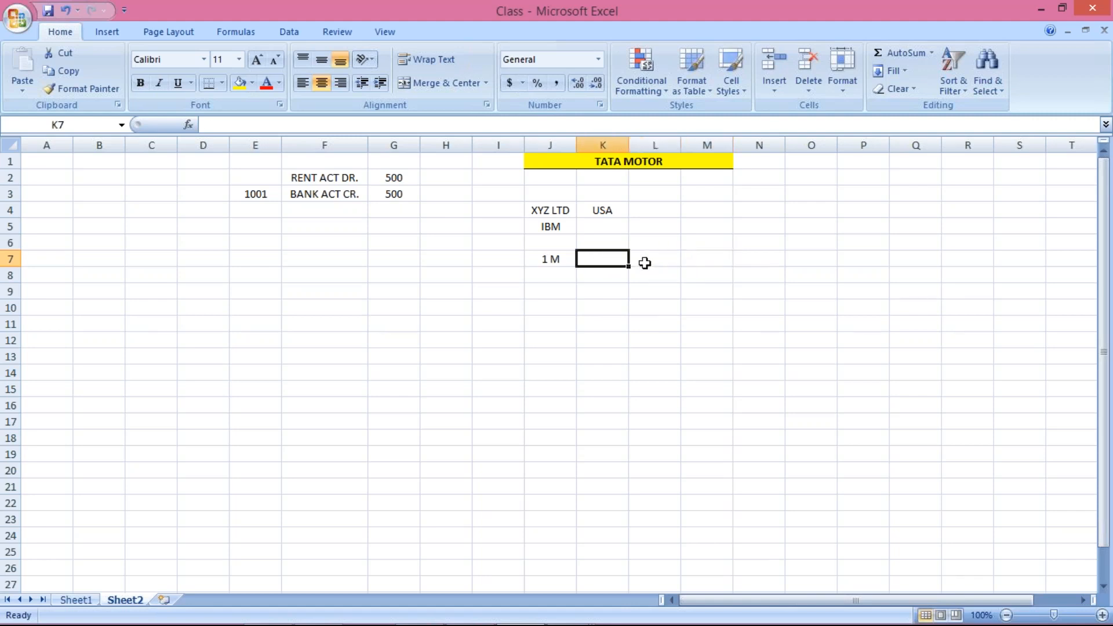
pyautogui.write('PARK')
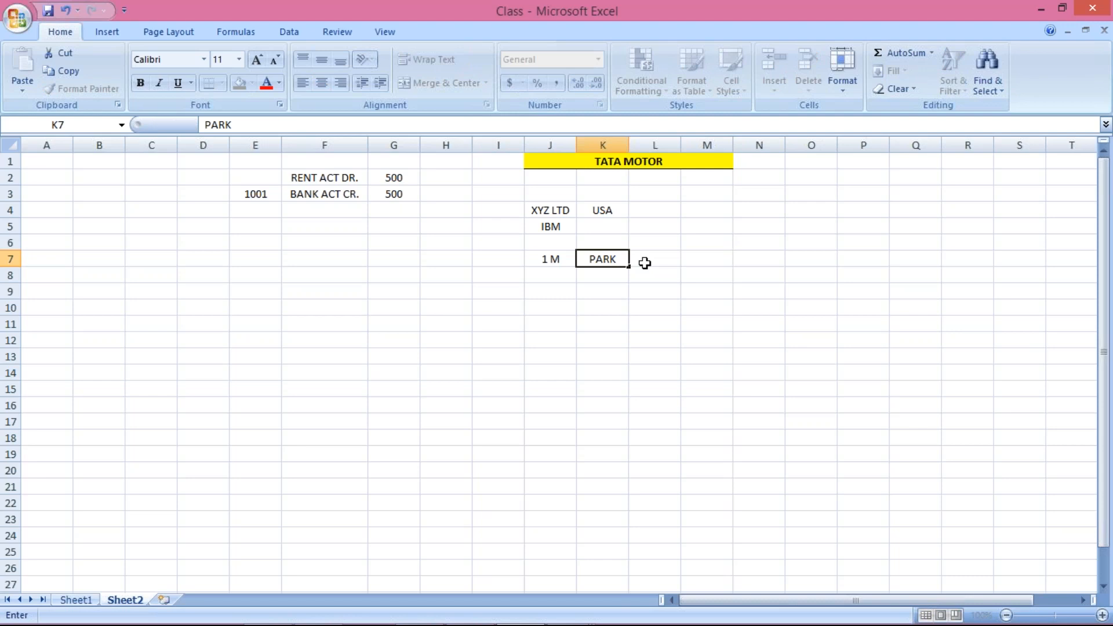
pyautogui.click(644, 263)
pyautogui.write('POST')
pyautogui.click(621, 274)
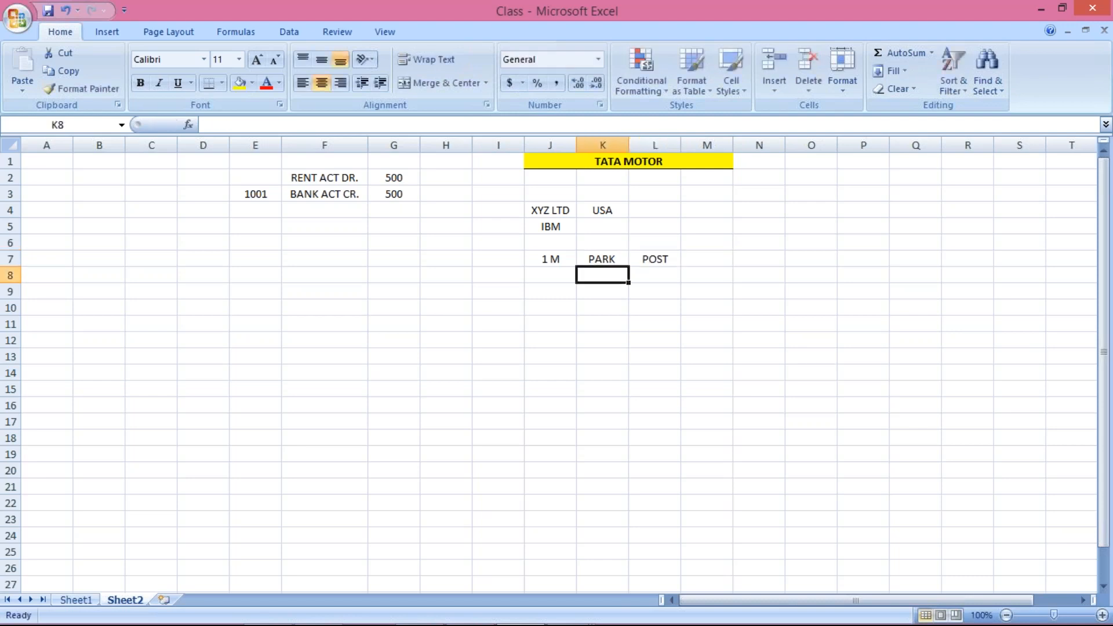
# Check the PARK and POST cells, then return to the SAP window.
pyautogui.click(605, 258)
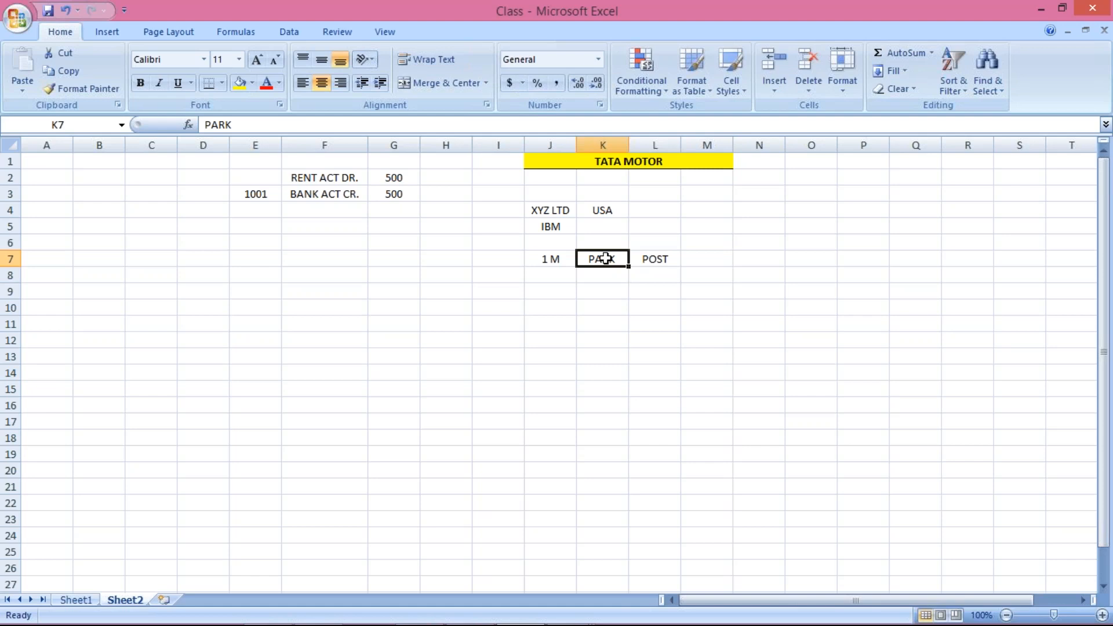
pyautogui.press('Right')
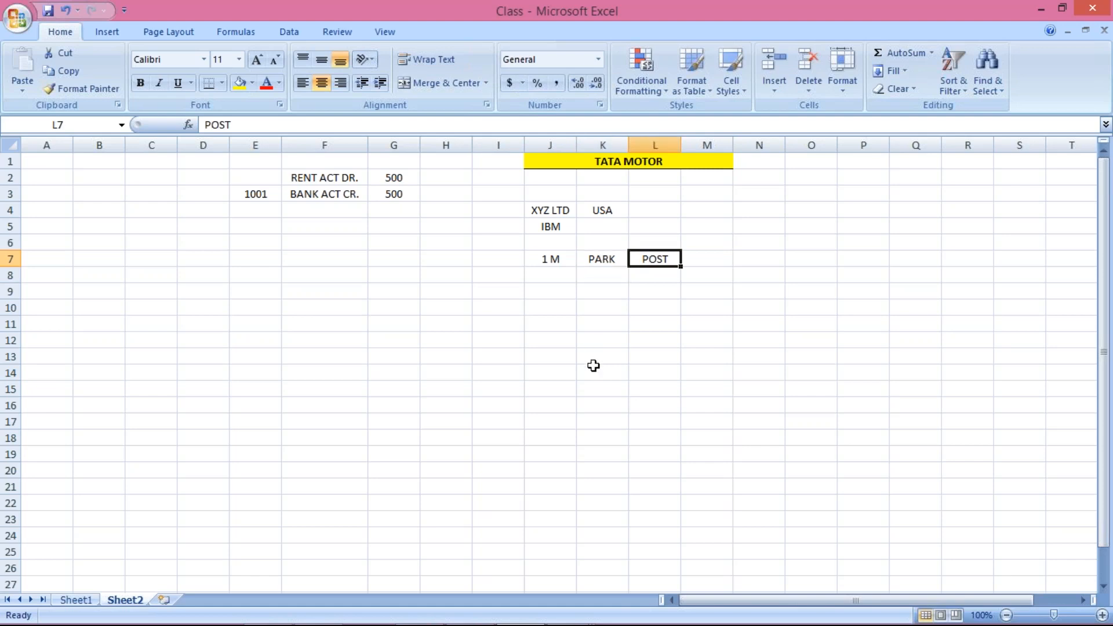
pyautogui.press('Left')
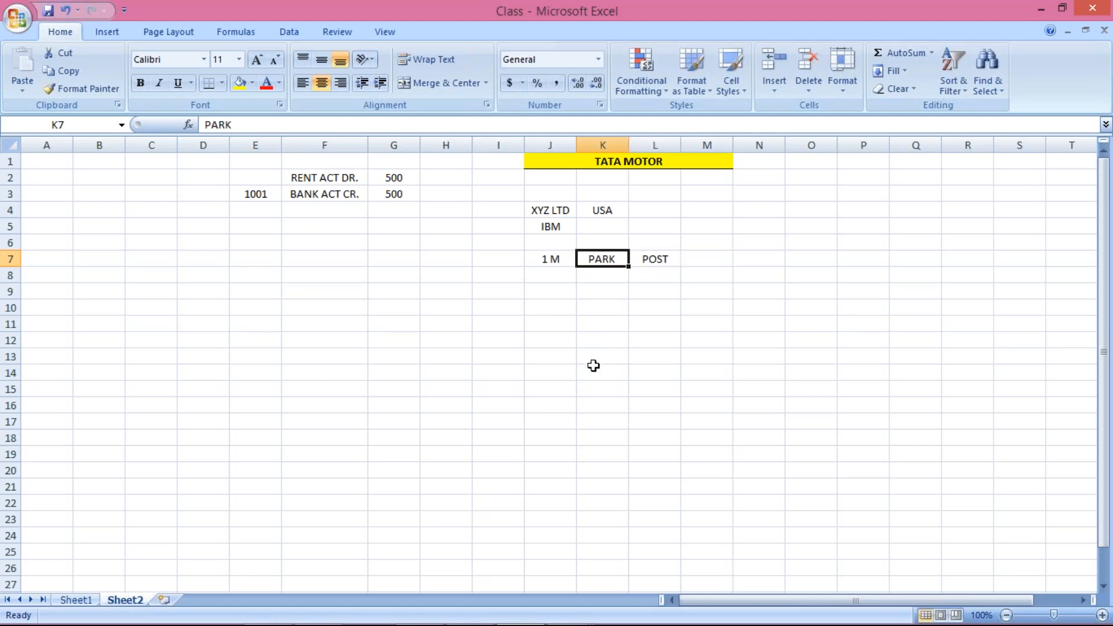
pyautogui.press('Down')
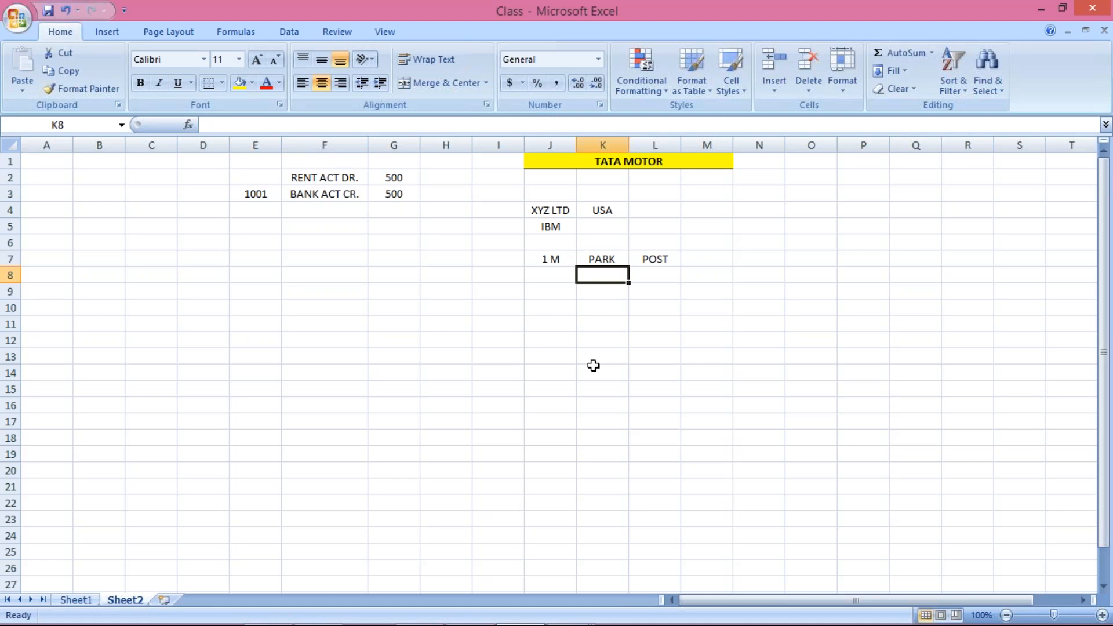
pyautogui.moveTo(562, 620)
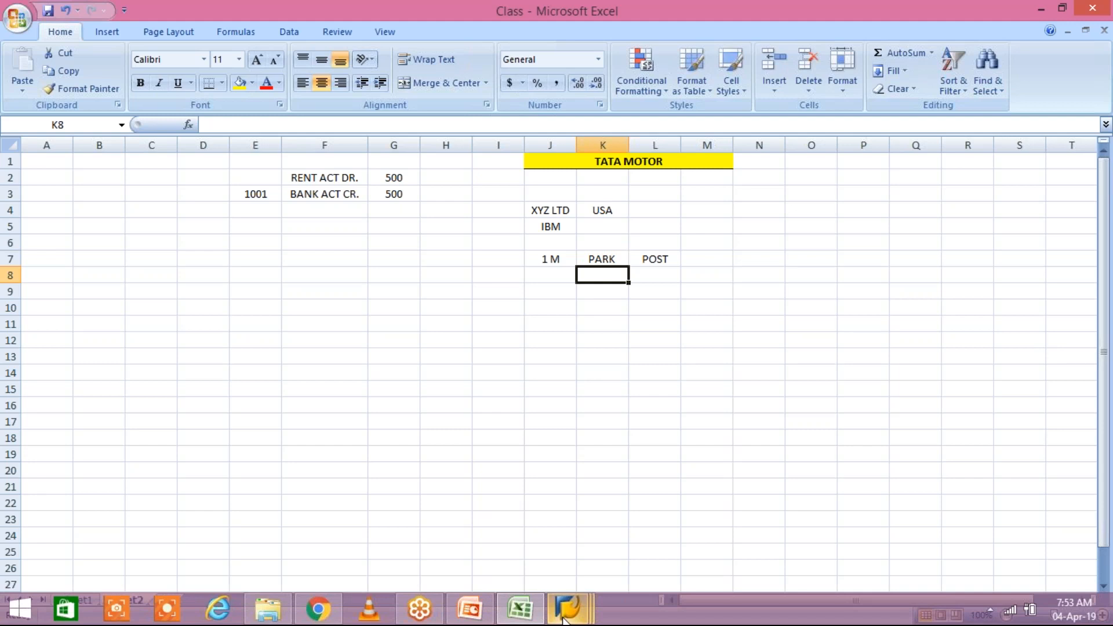
pyautogui.click(563, 619)
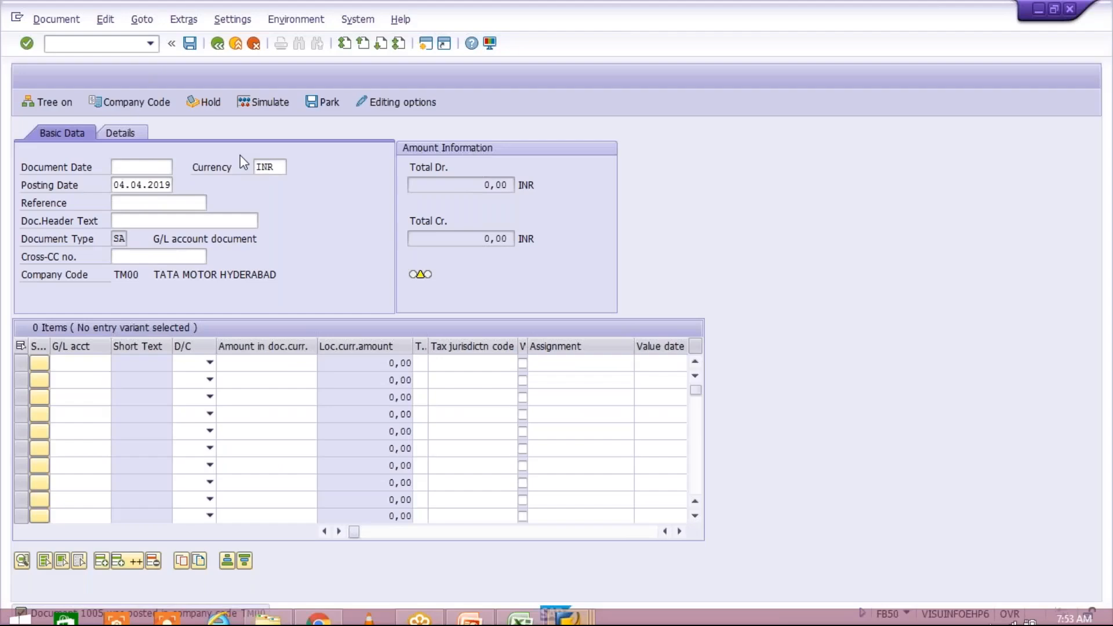
# Bring SAP Logon 740 forward and launch a new session on the FICO connection.
pyautogui.click(217, 44)
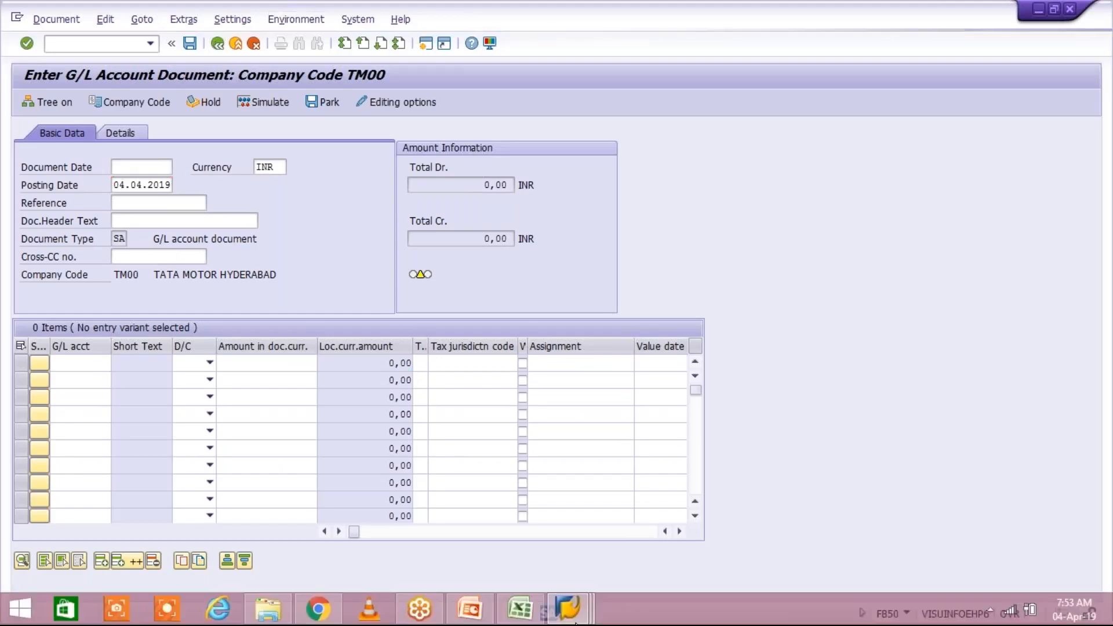
pyautogui.click(576, 623)
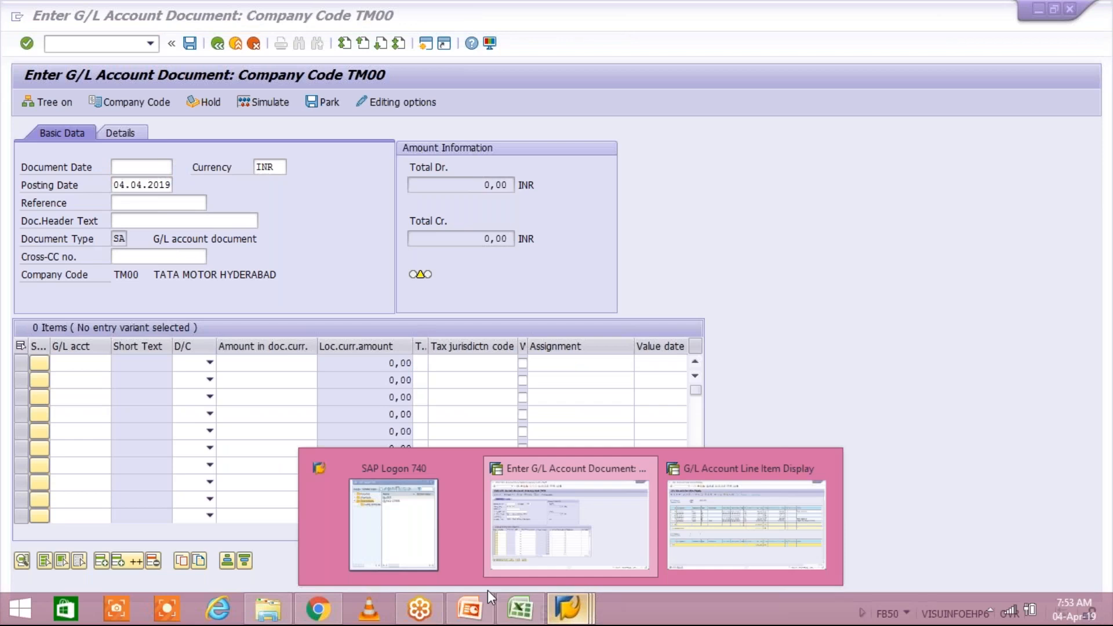
pyautogui.click(394, 510)
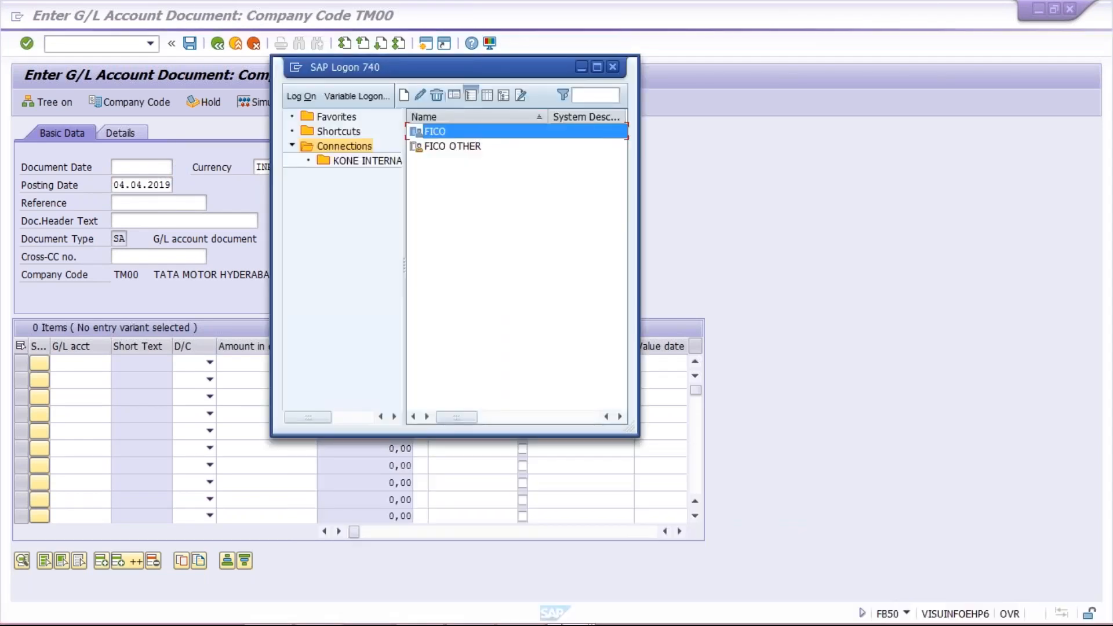
pyautogui.moveTo(561, 621)
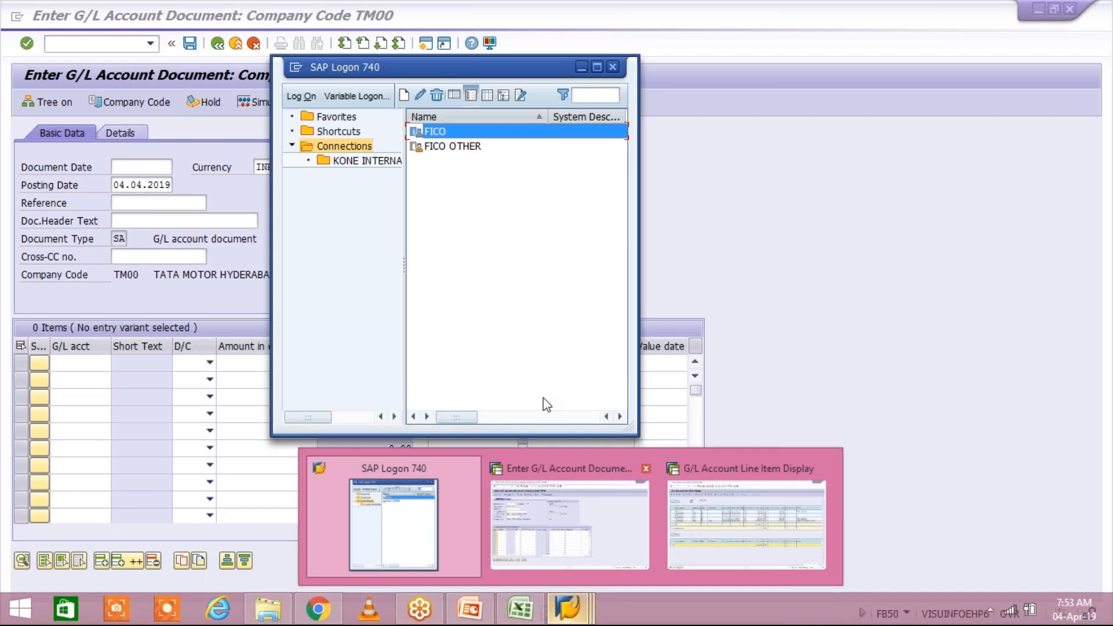
pyautogui.press('Return')
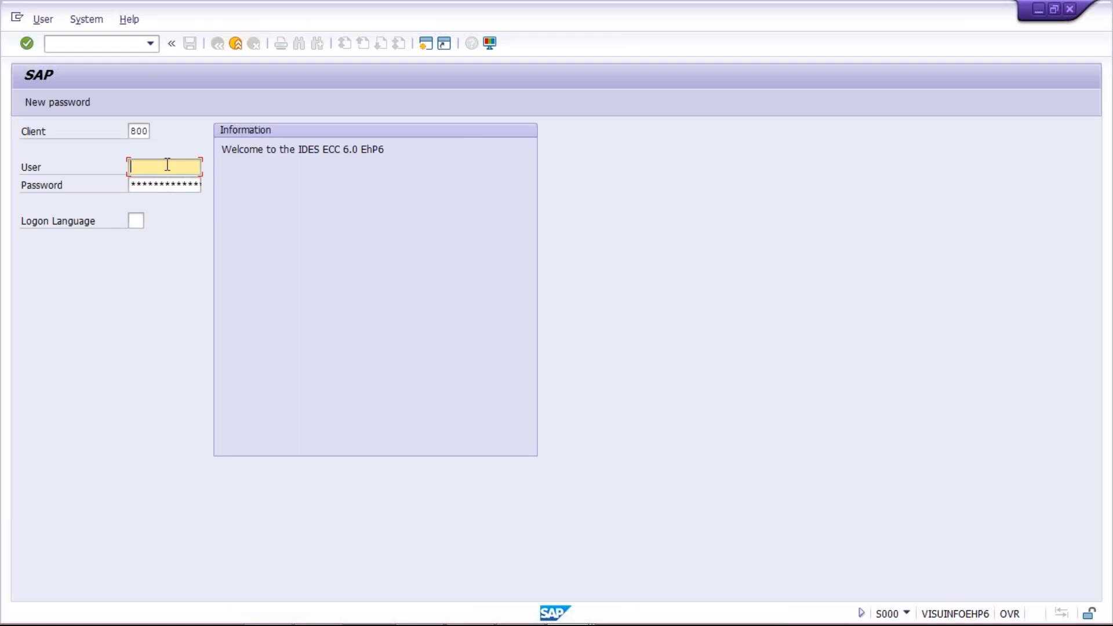
# Log on to client 800 with the saved user name and confirm the multiple-logon prompt.
pyautogui.click(167, 166)
pyautogui.press('Down')
pyautogui.press('Return')
pyautogui.press('Tab')
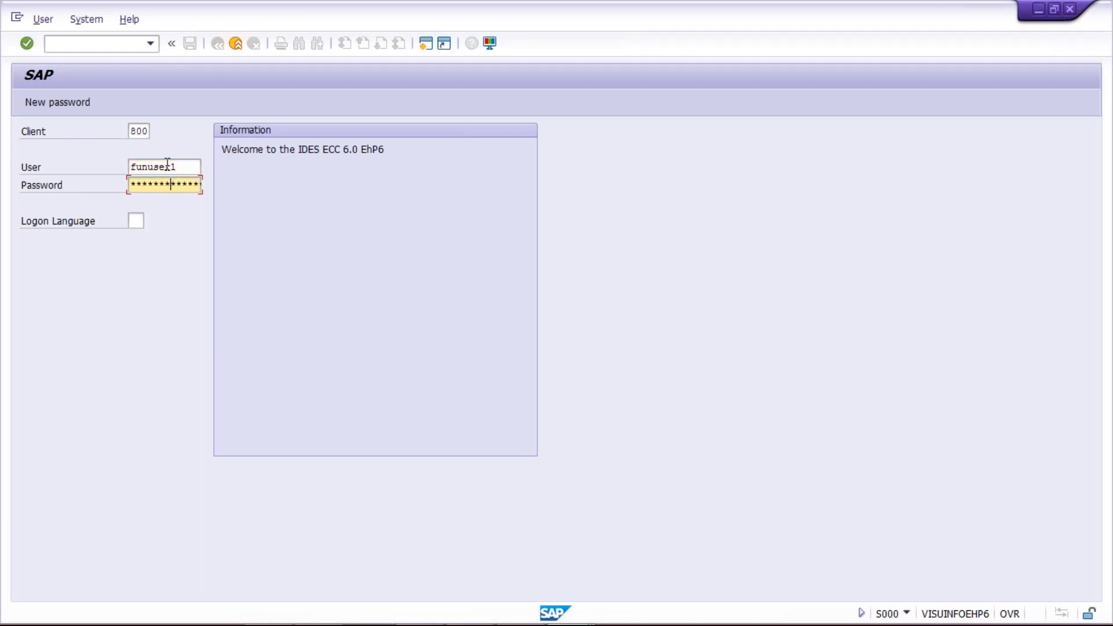
pyautogui.press('Return')
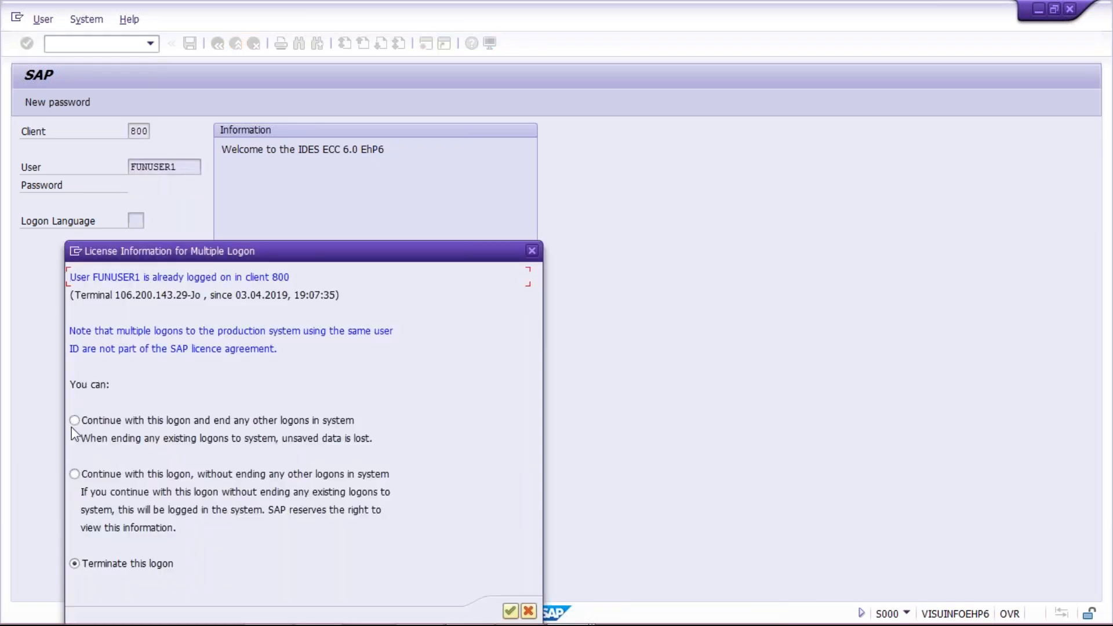
pyautogui.press('Return')
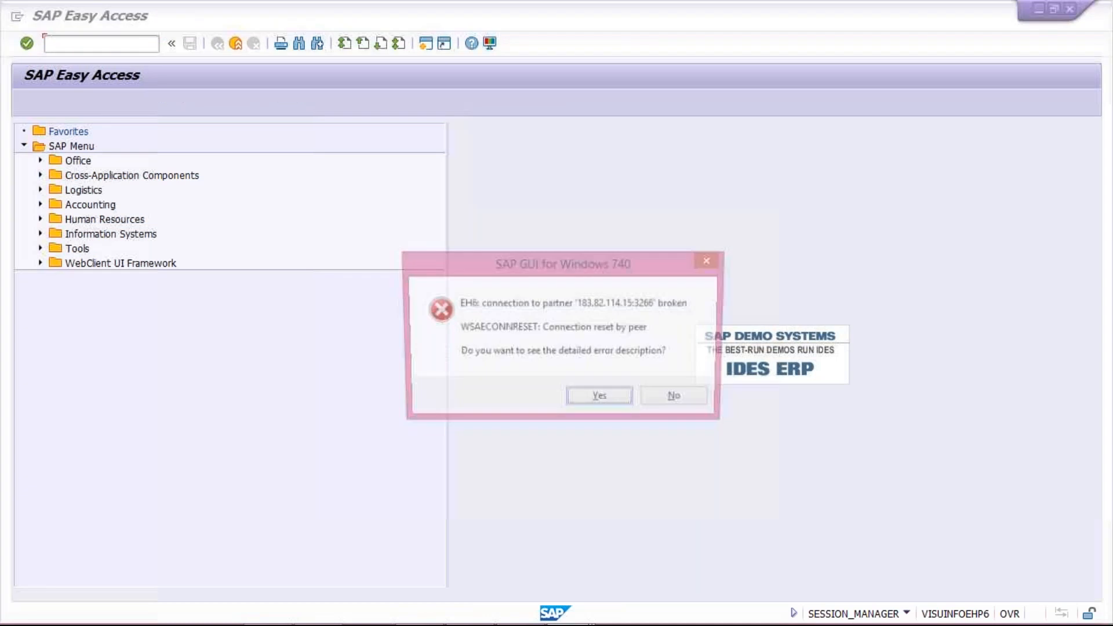
# Dismiss the connection-reset error and enter FB50 in the command field.
pyautogui.click(659, 407)
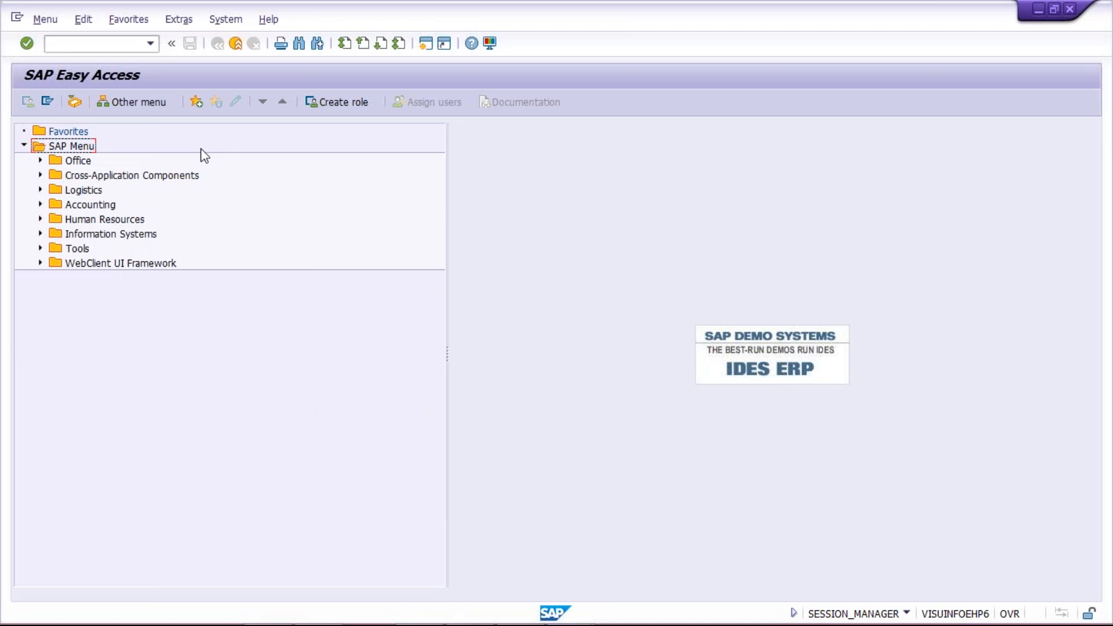
pyautogui.click(120, 48)
pyautogui.write('FB50')
# Run FB50 for TM00 with document date 04.04.2019 and reference TEST.
pyautogui.press('Return')
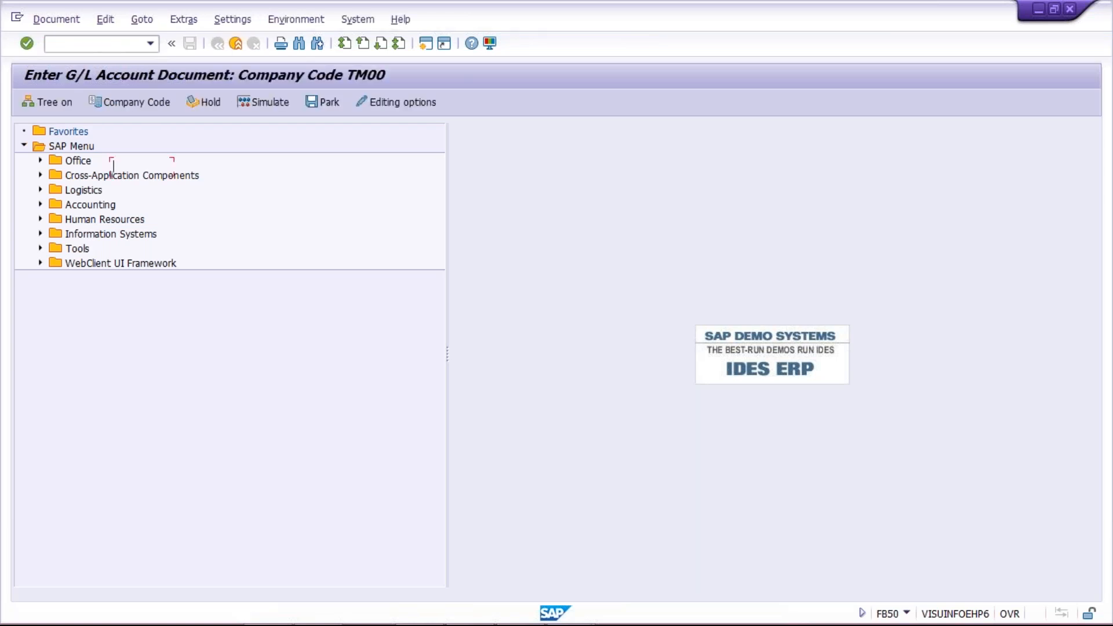
pyautogui.press('Down')
pyautogui.press('Down')
pyautogui.press('Return')
pyautogui.press('Tab')
pyautogui.press('Tab')
pyautogui.press('Tab')
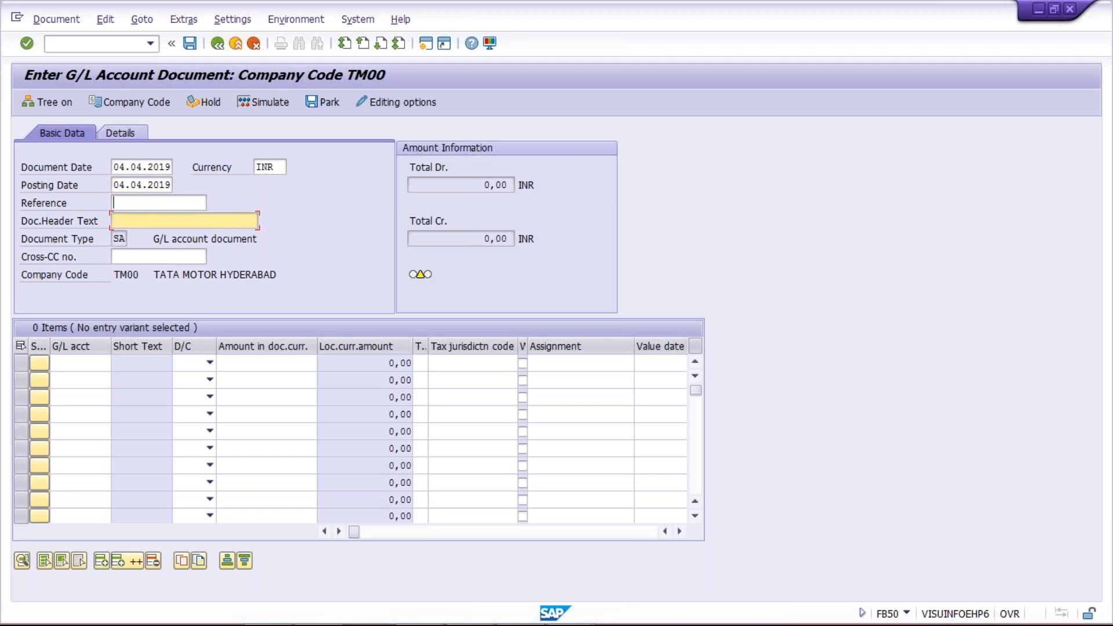
pyautogui.hotkey('shift', 'Tab')
pyautogui.press('Down')
pyautogui.press('Down')
pyautogui.press('Return')
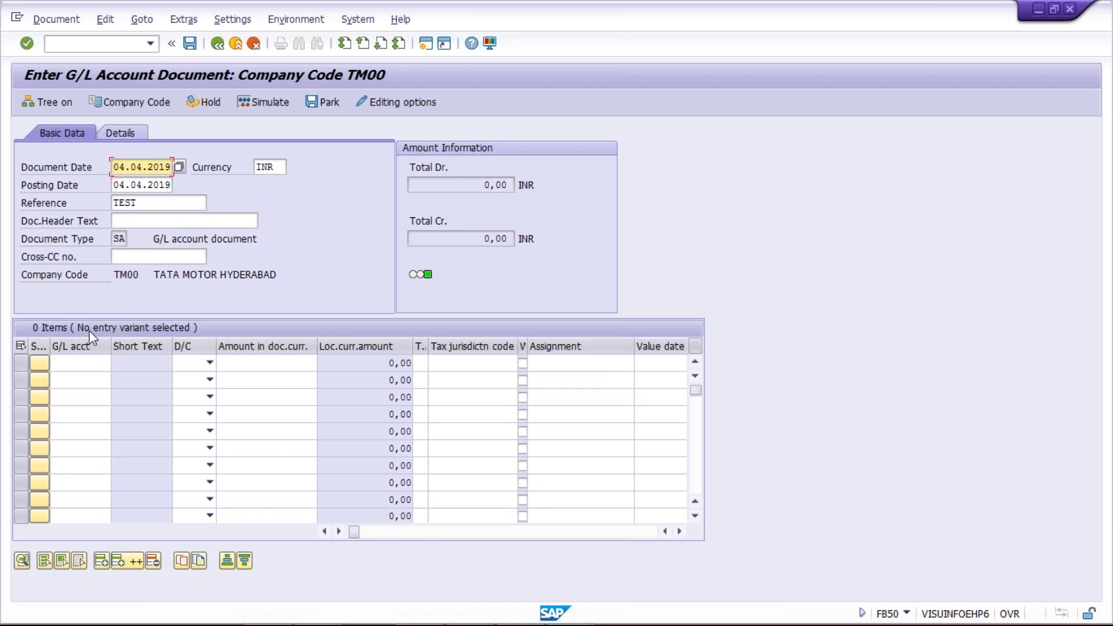
# Set G/L account 4000 on the first line item.
pyautogui.click(81, 363)
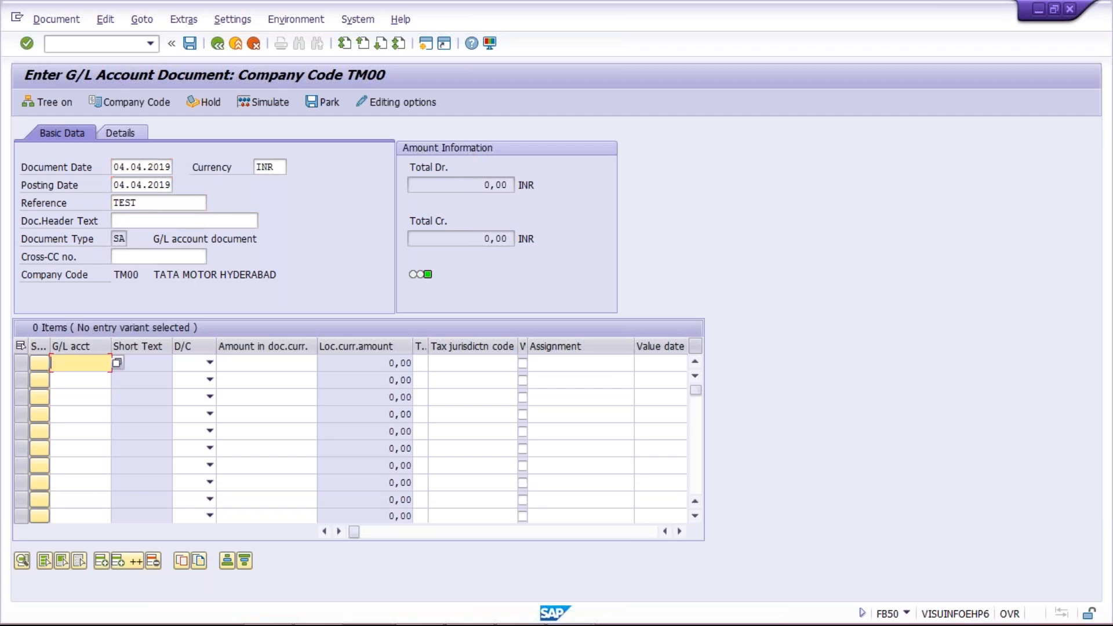
pyautogui.press('space')
pyautogui.press('Down')
pyautogui.press('Down')
pyautogui.press('Return')
pyautogui.press('Tab')
# Make the first line (4000 RENT ACT) a Debit of 10000.
pyautogui.press('Down')
pyautogui.press('Tab')
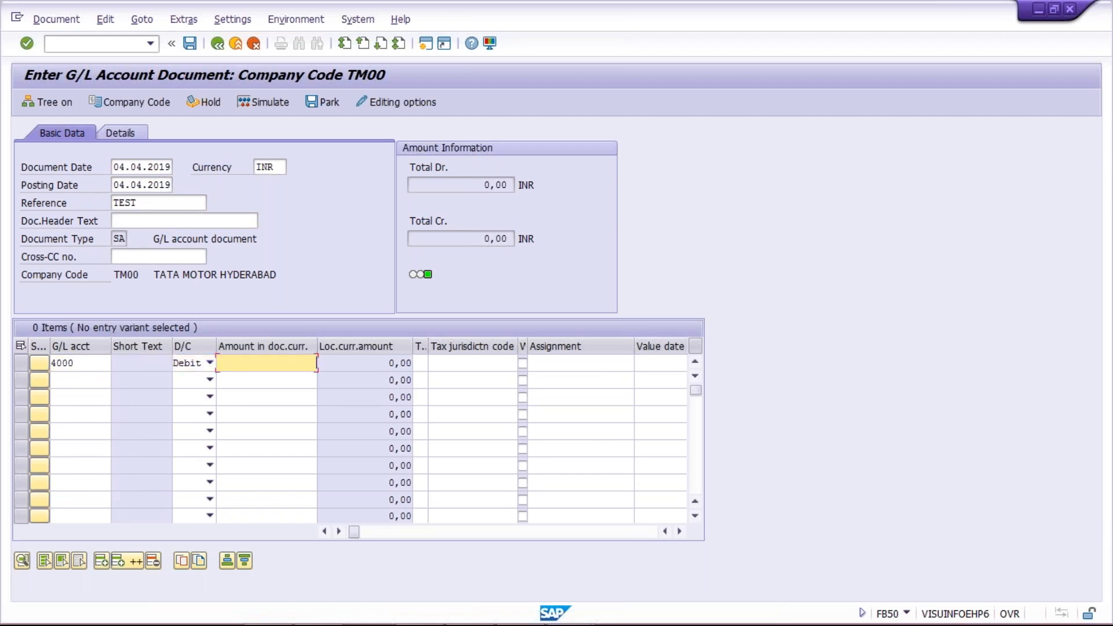
pyautogui.write('10000')
pyautogui.press('Return')
pyautogui.press('Tab')
pyautogui.press('Tab')
pyautogui.press('Tab')
pyautogui.press('Tab')
pyautogui.press('Tab')
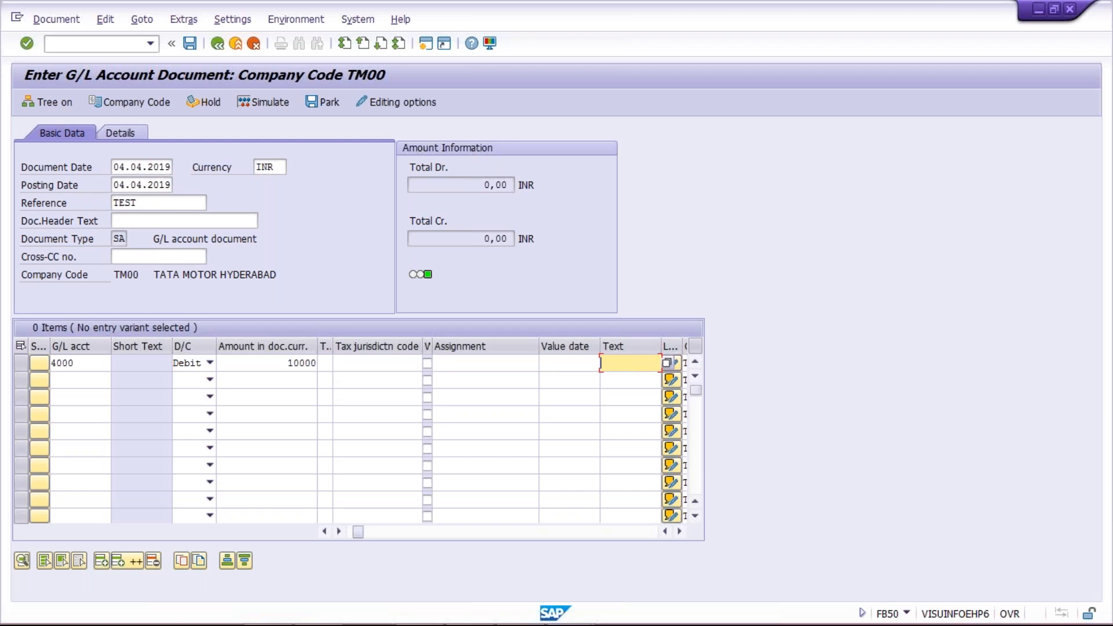
pyautogui.hotkey('shift', 'Tab')
pyautogui.hotkey('shift', 'Tab')
pyautogui.hotkey('shift', 'Tab')
pyautogui.hotkey('shift', 'Tab')
pyautogui.hotkey('shift', 'Tab')
pyautogui.hotkey('shift', 'Tab')
pyautogui.hotkey('shift', 'Tab')
pyautogui.hotkey('shift', 'Tab')
pyautogui.hotkey('shift', 'Tab')
pyautogui.hotkey('shift', 'Tab')
pyautogui.hotkey('shift', 'Tab')
pyautogui.hotkey('shift', 'Tab')
pyautogui.hotkey('shift', 'Tab')
pyautogui.hotkey('shift', 'Tab')
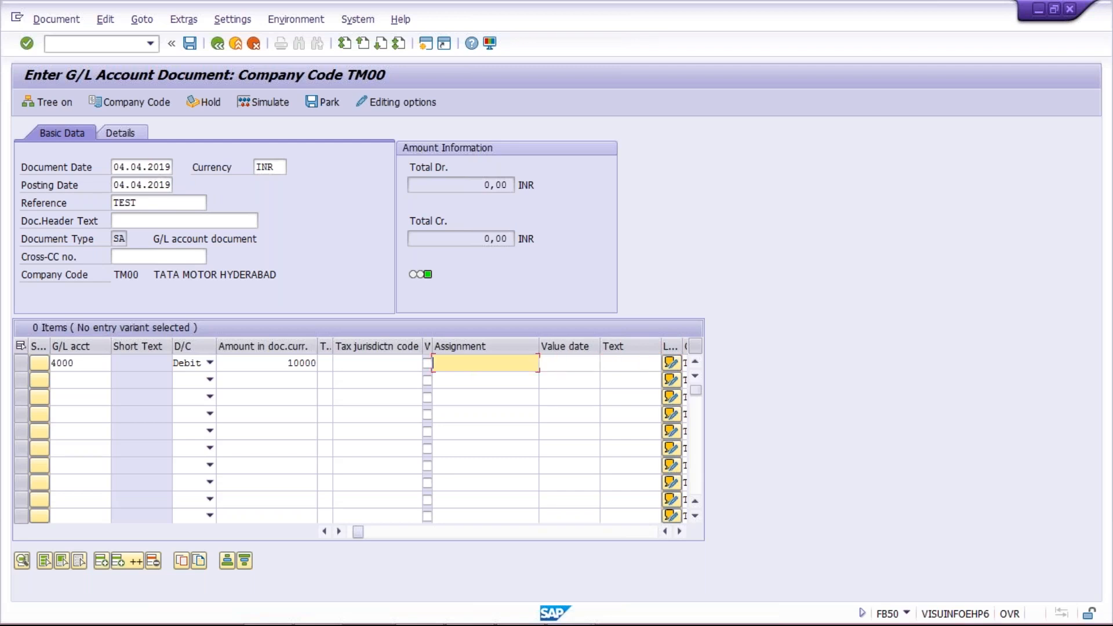
# Add account 1000 HDFC BANK as a Credit of 10000 so the document balances.
pyautogui.click(86, 380)
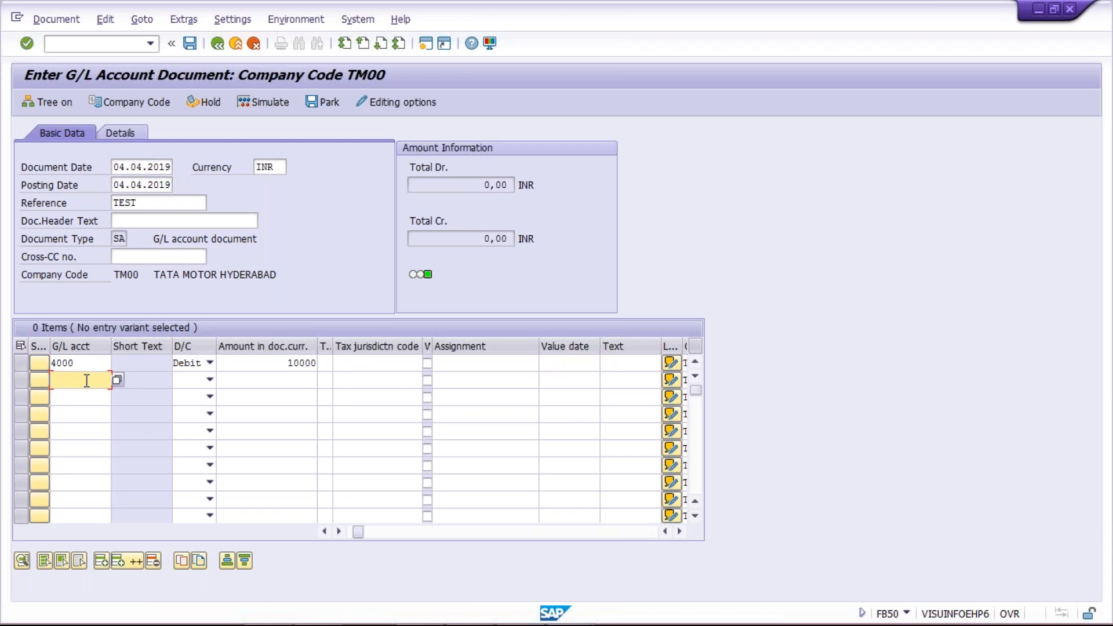
pyautogui.write('1000')
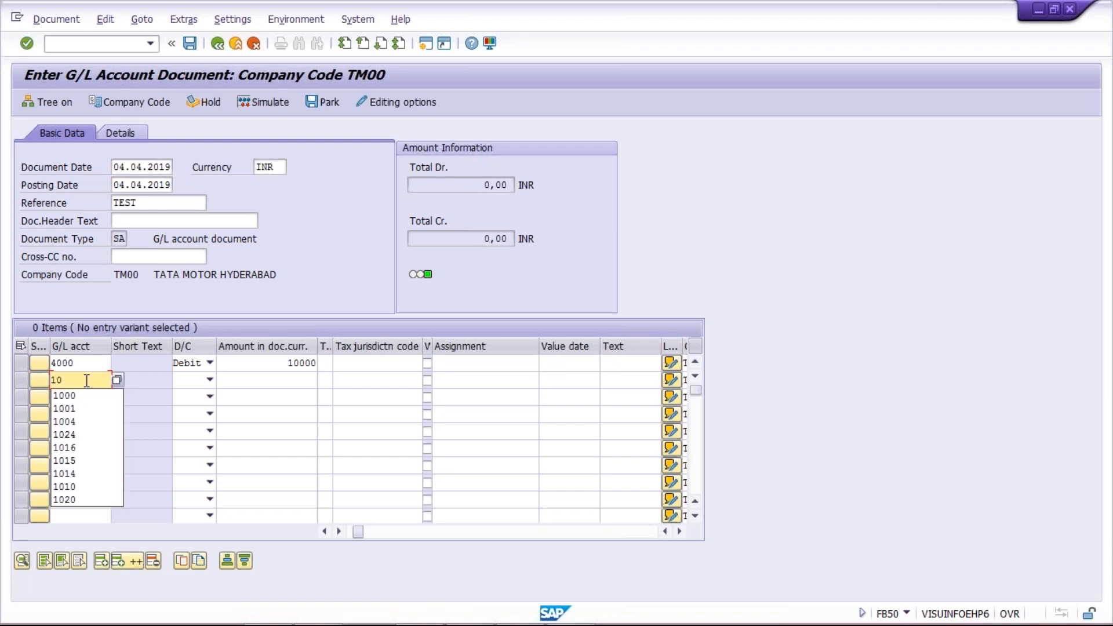
pyautogui.press('Tab')
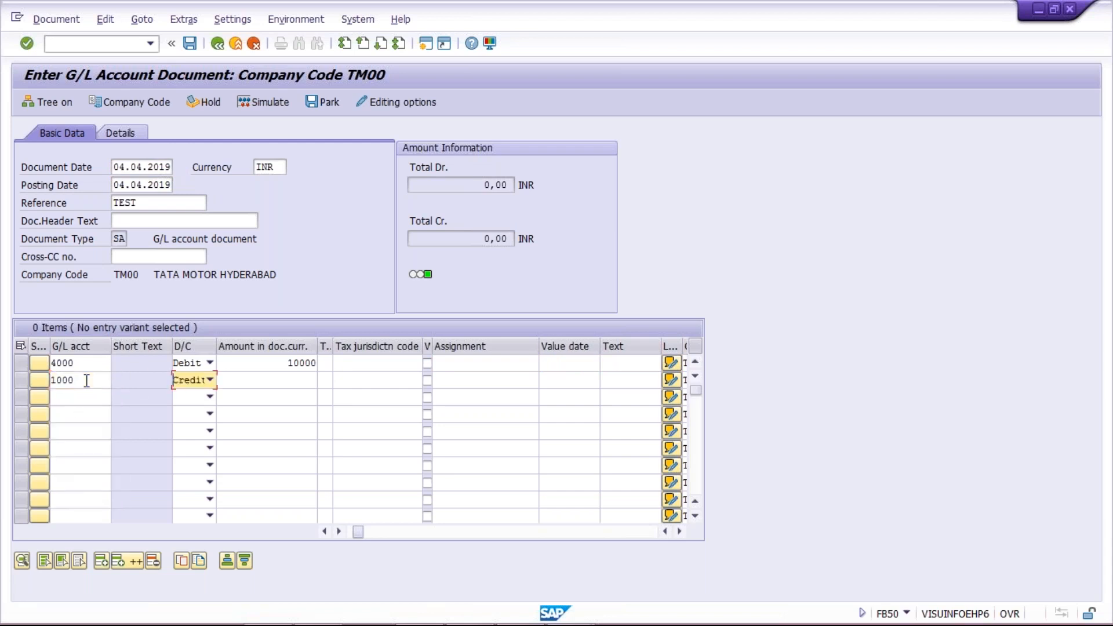
pyautogui.press('Down')
pyautogui.press('Down')
pyautogui.press('Tab')
pyautogui.write('10000')
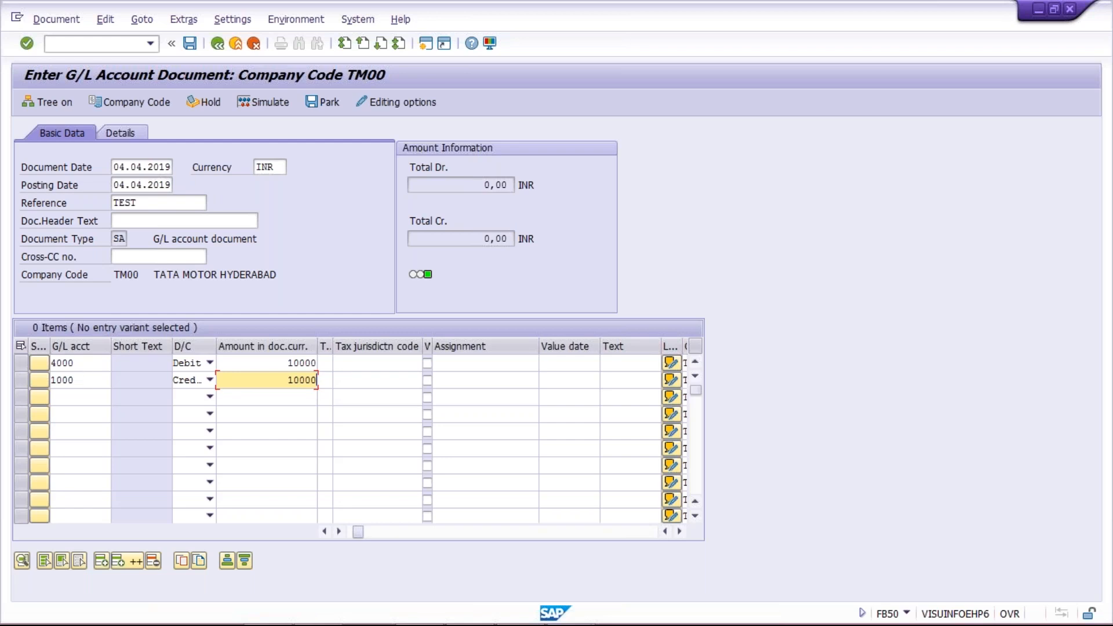
pyautogui.press('Return')
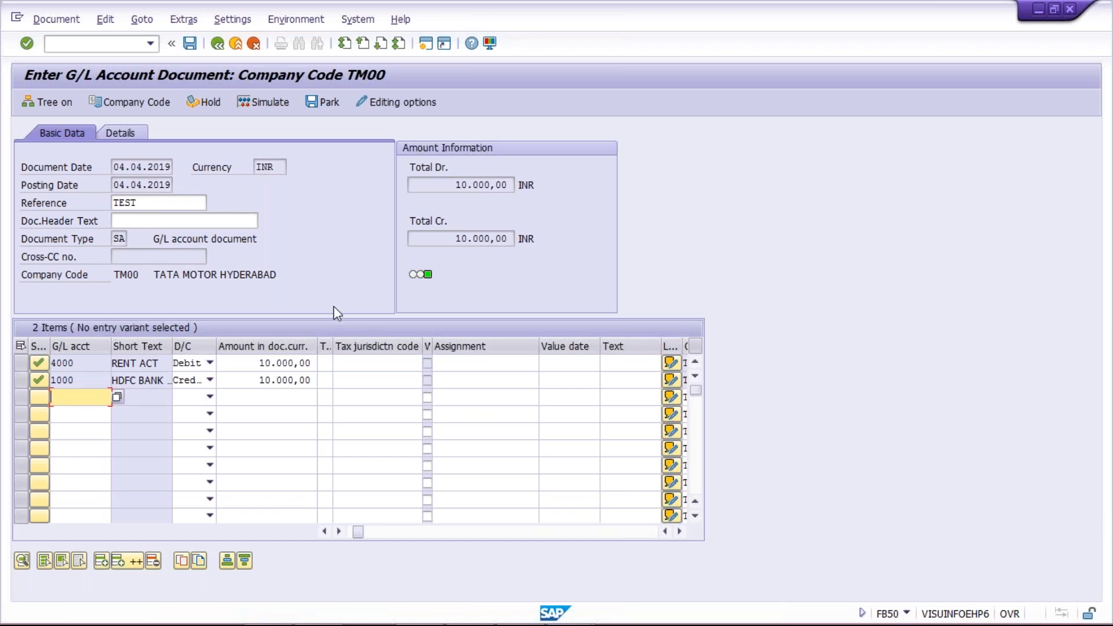
pyautogui.hotkey('alt', 'Tab')
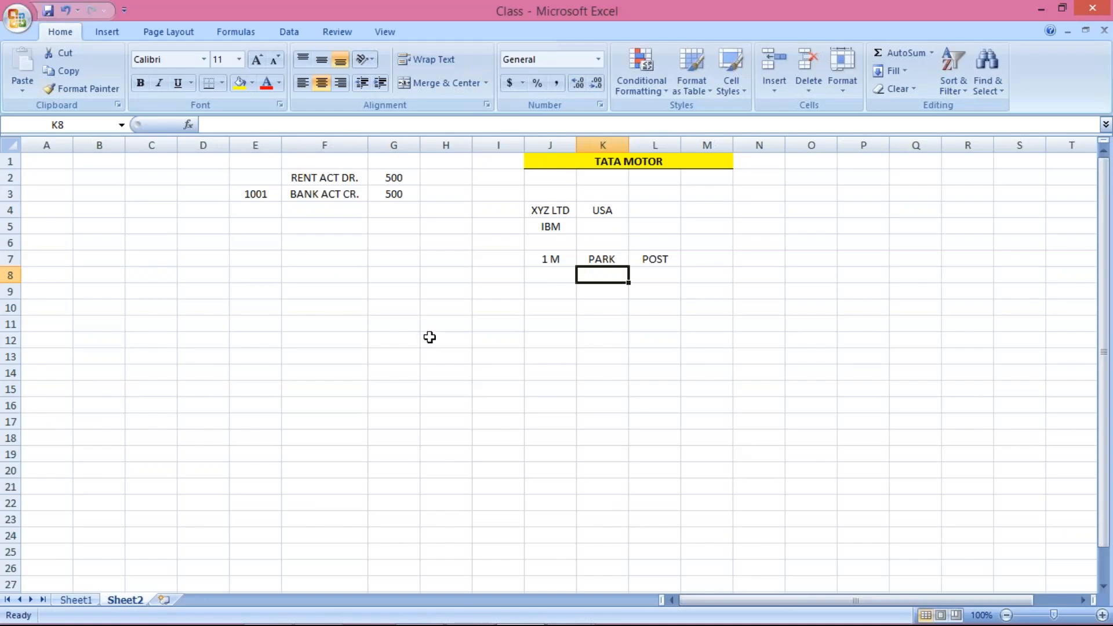
# Enter A under PARK in K8 and B under POST in L8.
pyautogui.write('A')
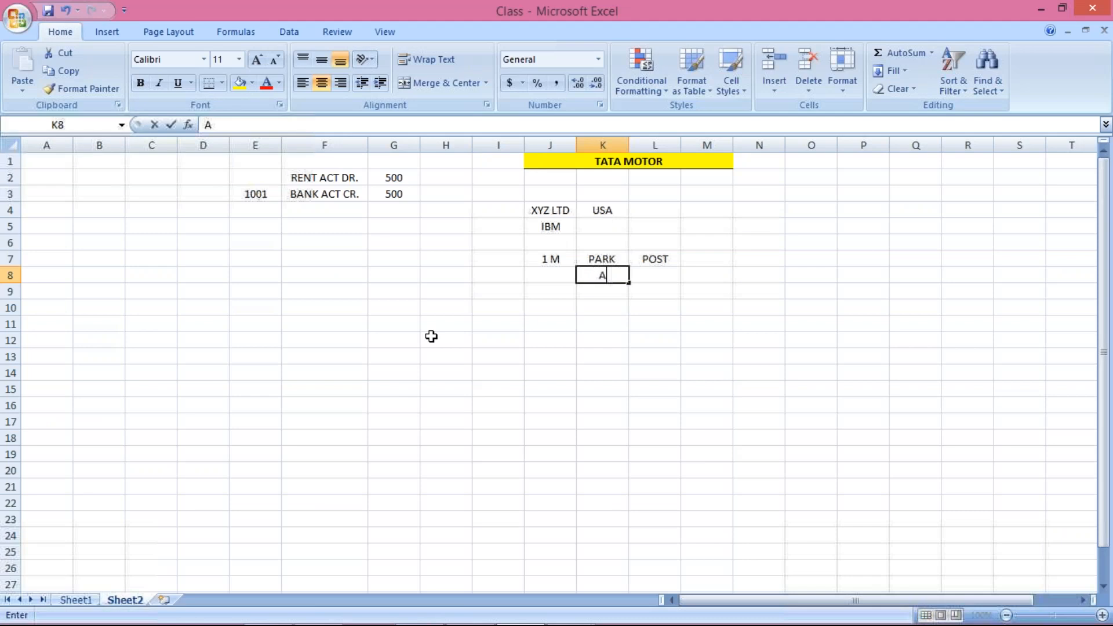
pyautogui.press('Tab')
pyautogui.write('B')
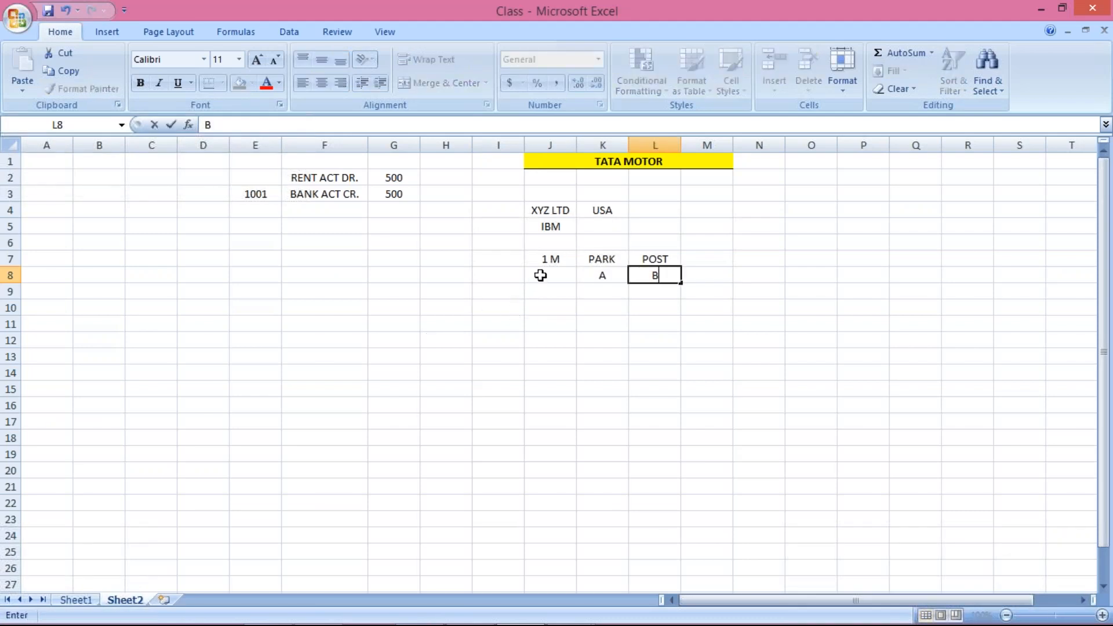
pyautogui.click(539, 276)
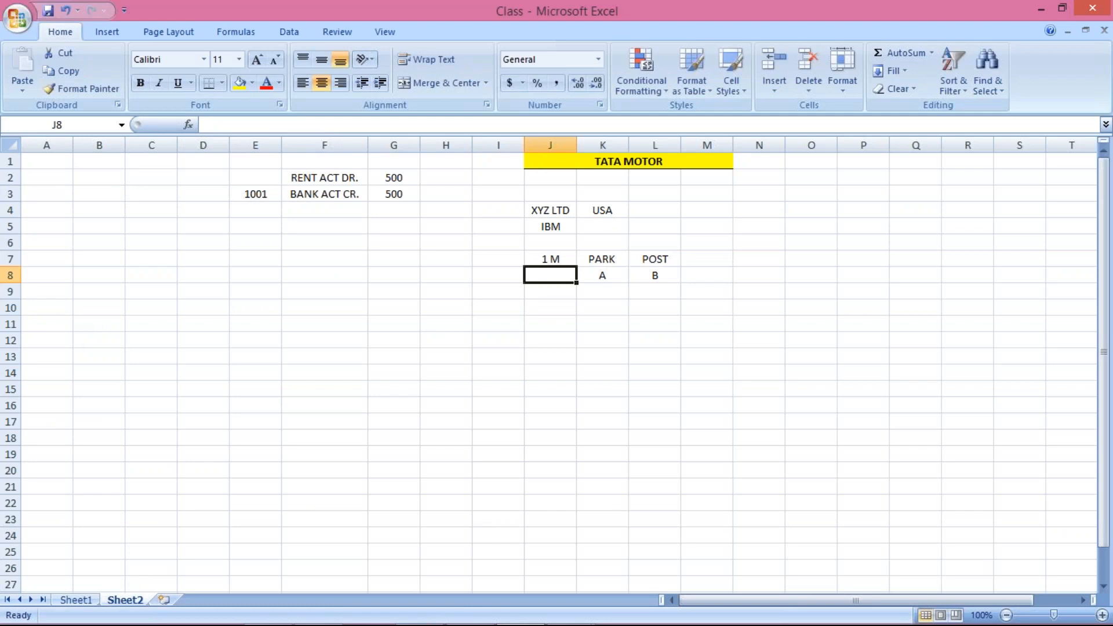
pyautogui.click(541, 258)
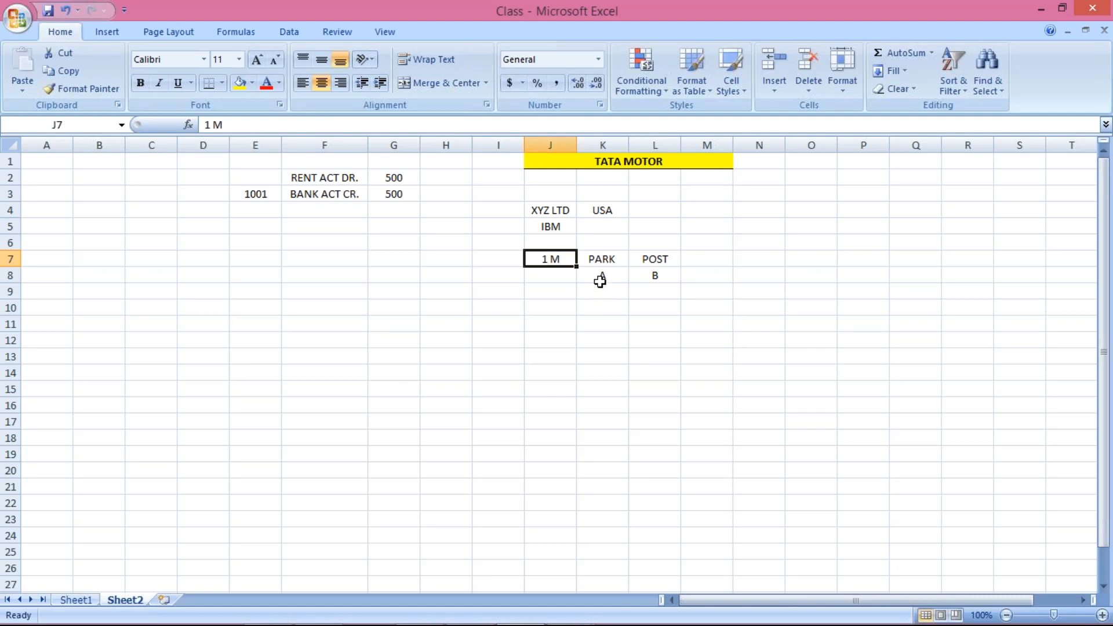
pyautogui.click(600, 288)
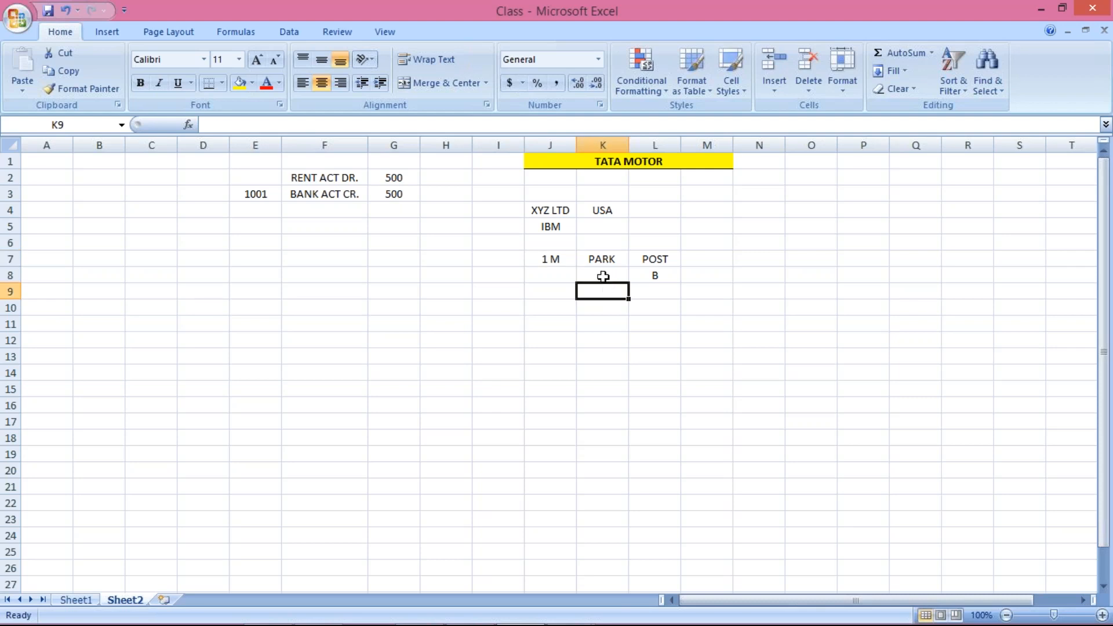
pyautogui.click(601, 280)
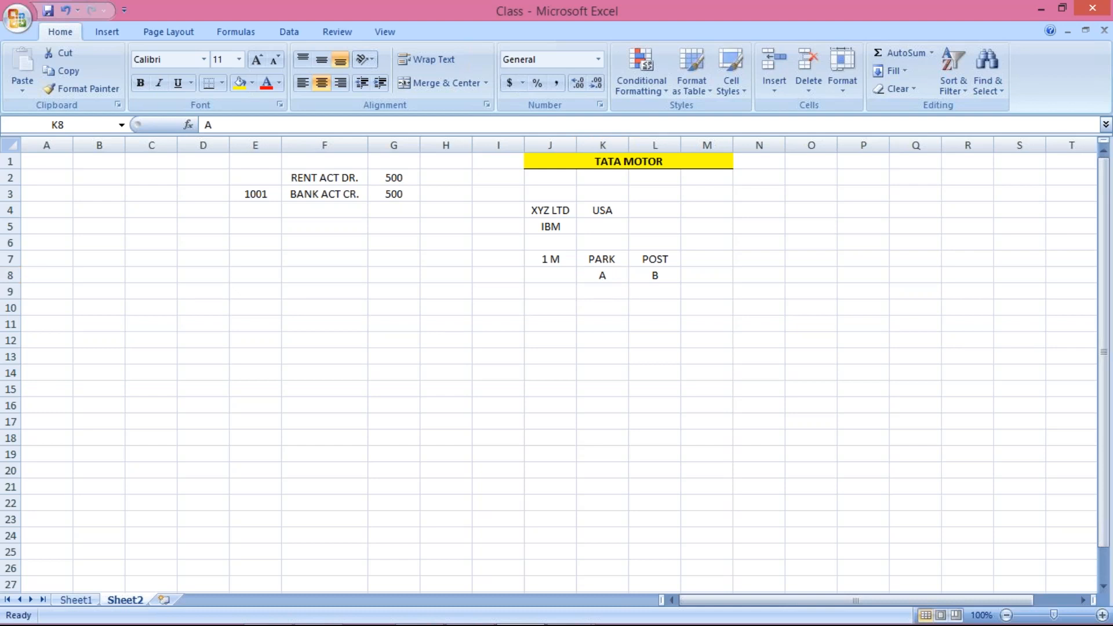
pyautogui.hotkey('alt', 'Tab')
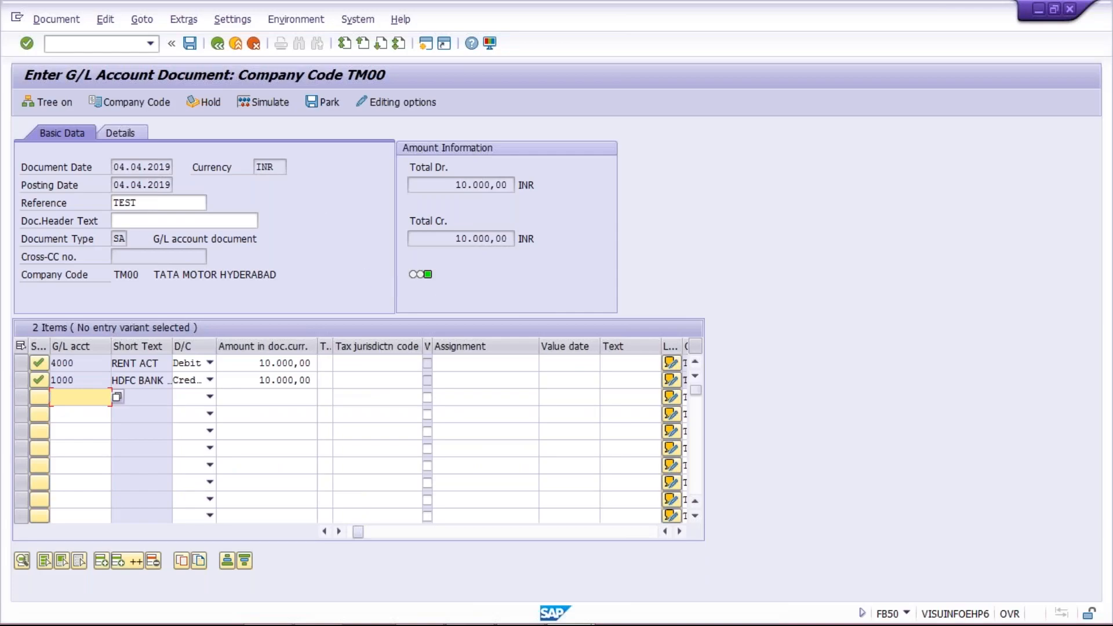
# Park the FB50 document from the toolbar, creating document 1006 in TM00.
pyautogui.click(325, 106)
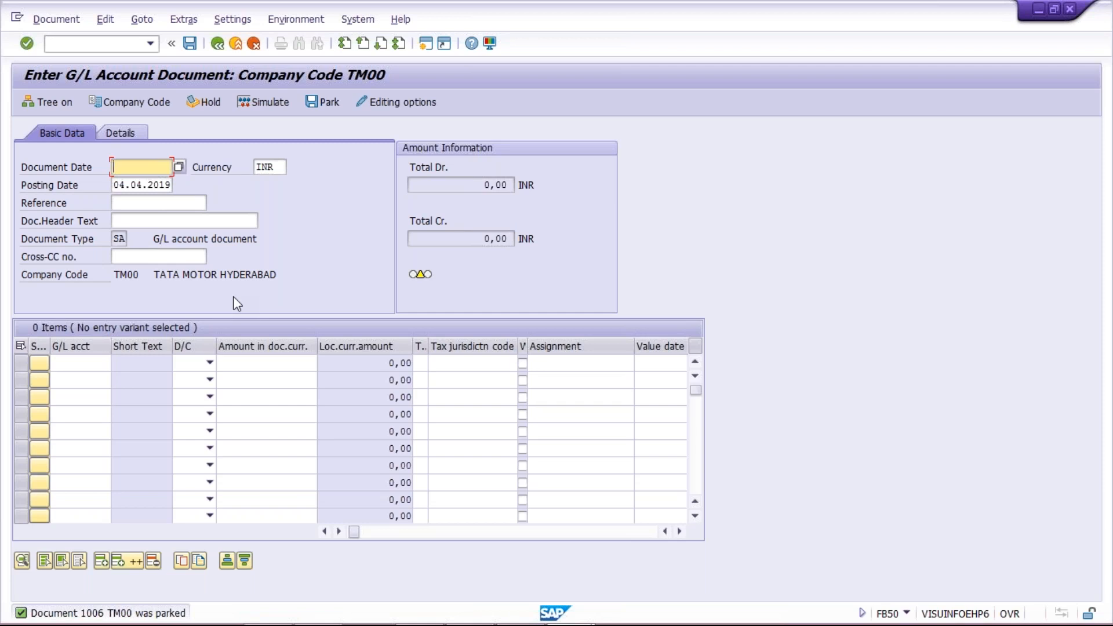
# In a second session, run FBL3N for account 4000 (six items, 6.506,00 INR), then return to Excel.
pyautogui.click(426, 45)
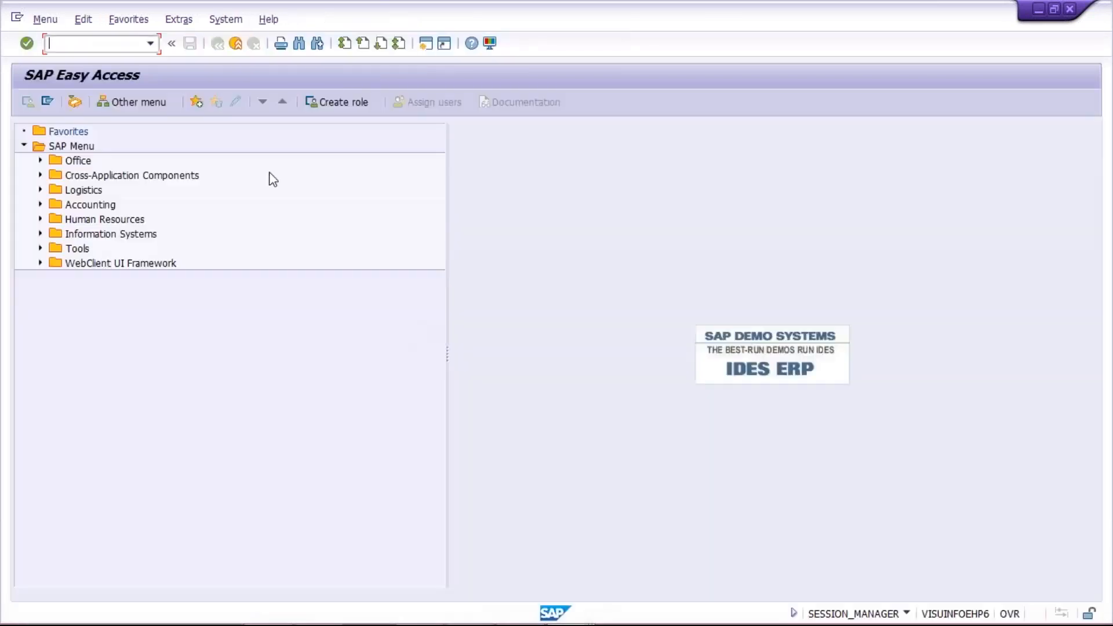
pyautogui.write('FBL3N')
pyautogui.press('Return')
pyautogui.press('space')
pyautogui.press('Down')
pyautogui.press('Return')
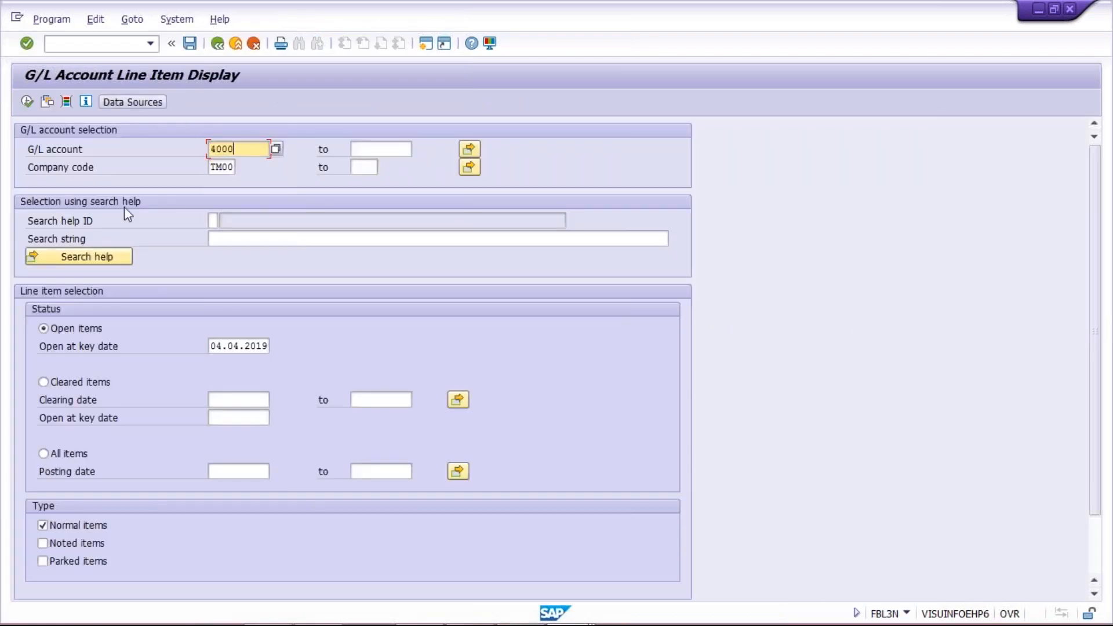
pyautogui.click(29, 104)
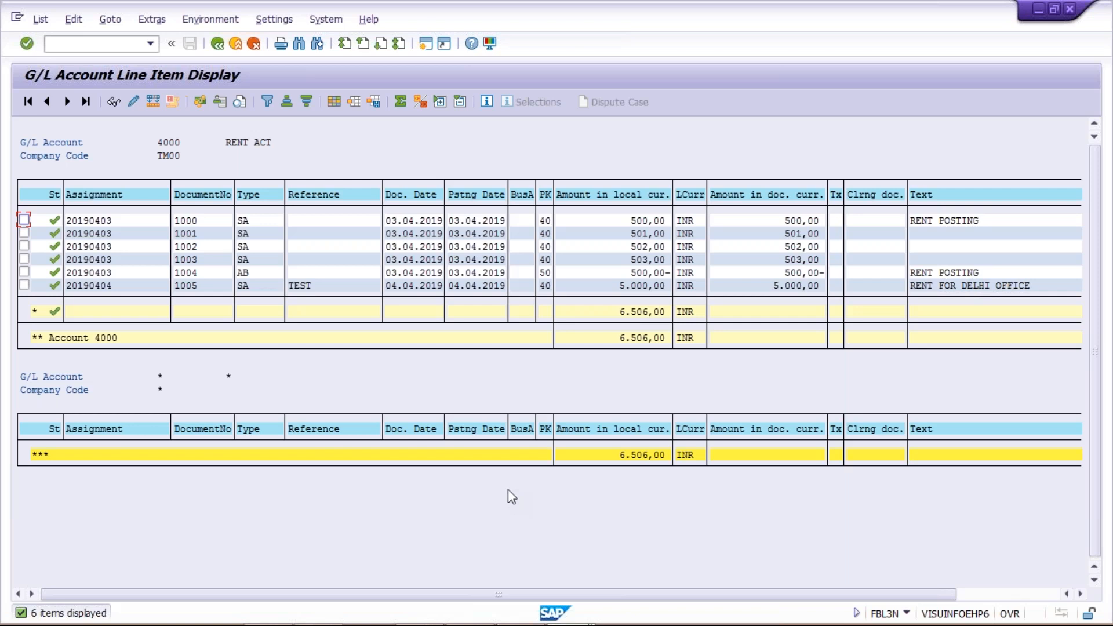
pyautogui.hotkey('alt', 'Tab')
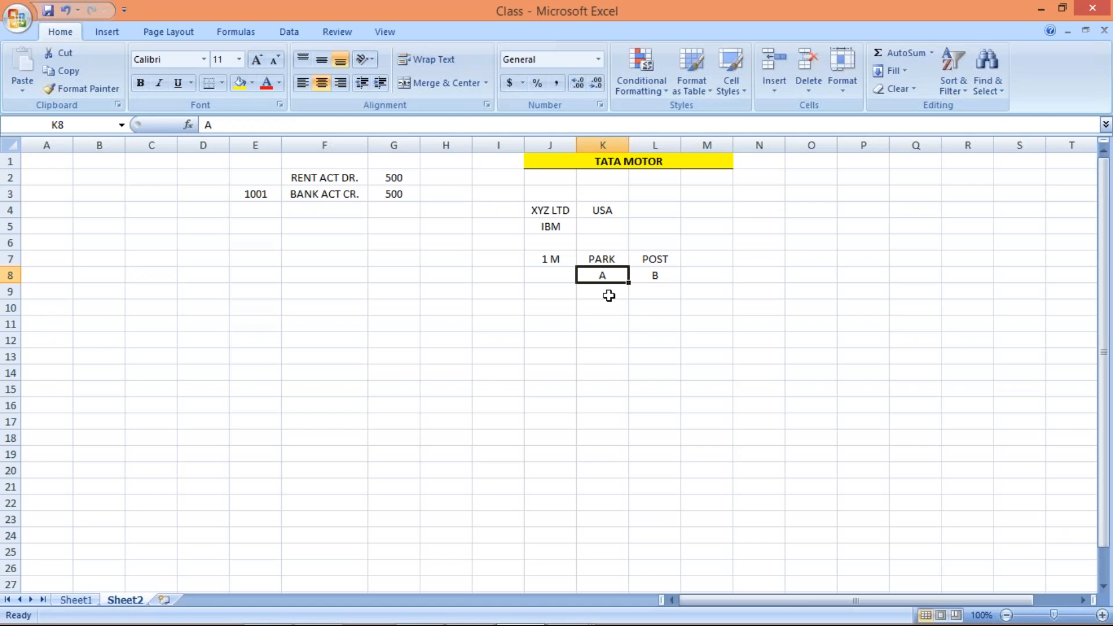
pyautogui.click(601, 259)
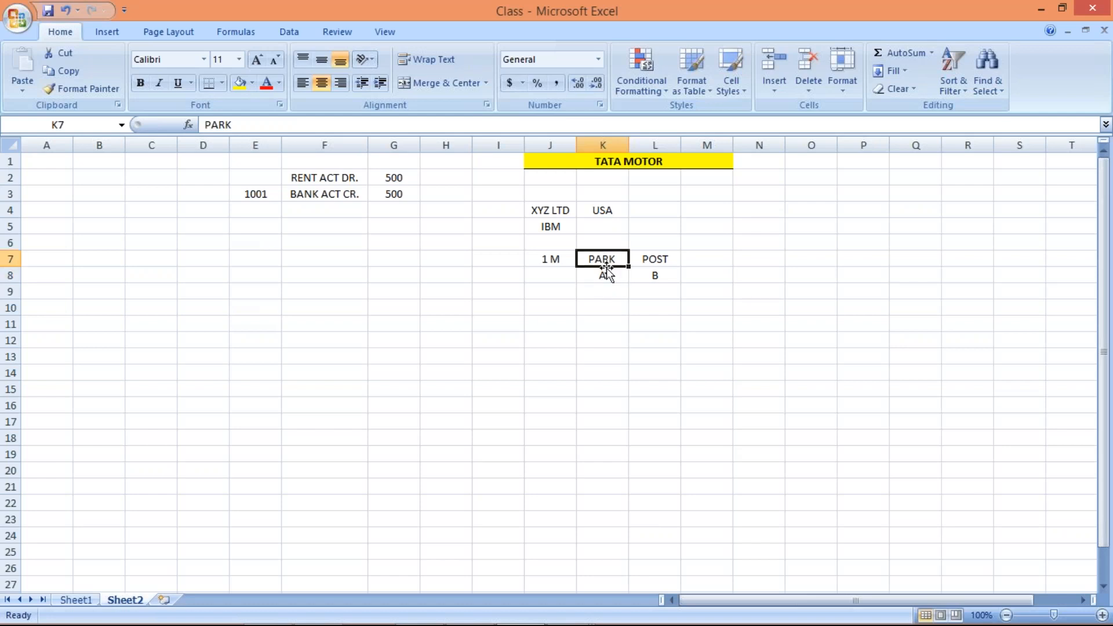
pyautogui.click(604, 275)
pyautogui.click(642, 275)
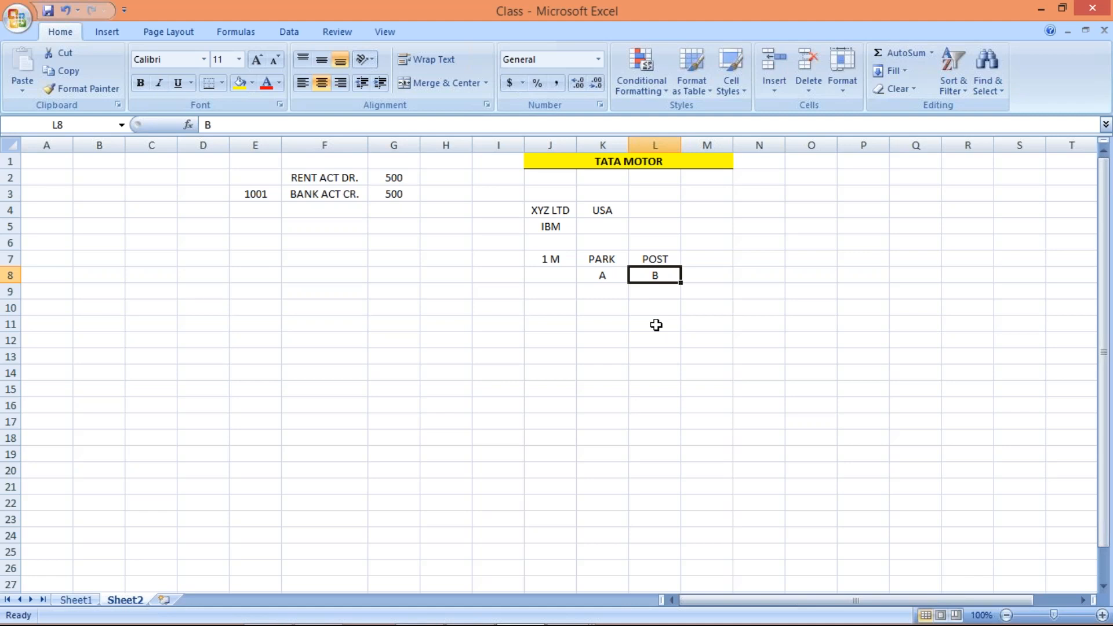
pyautogui.click(605, 280)
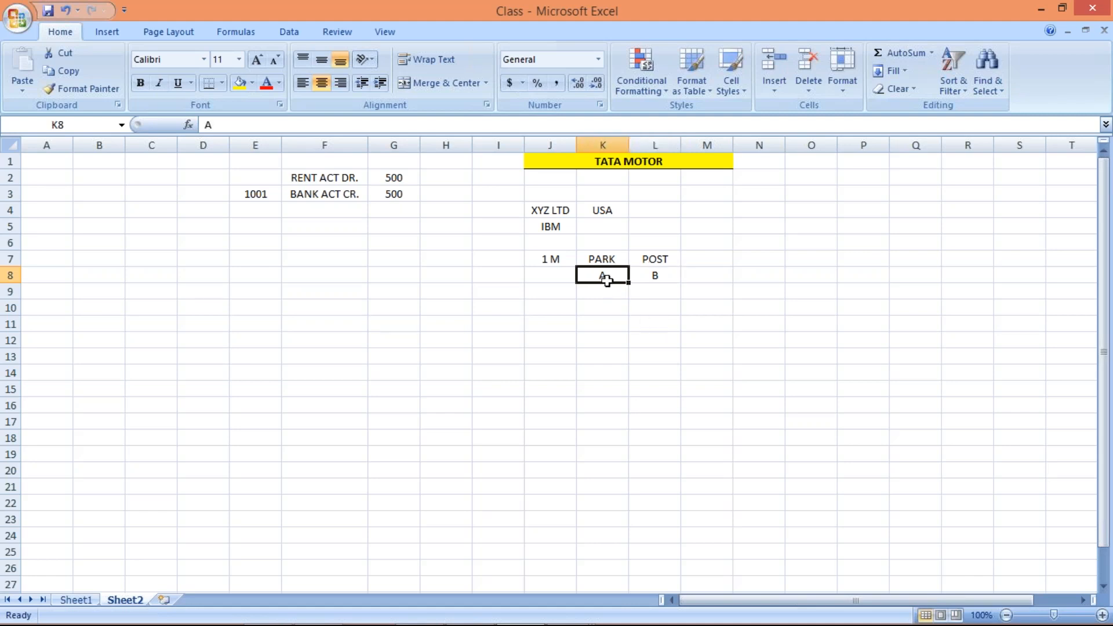
pyautogui.click(643, 277)
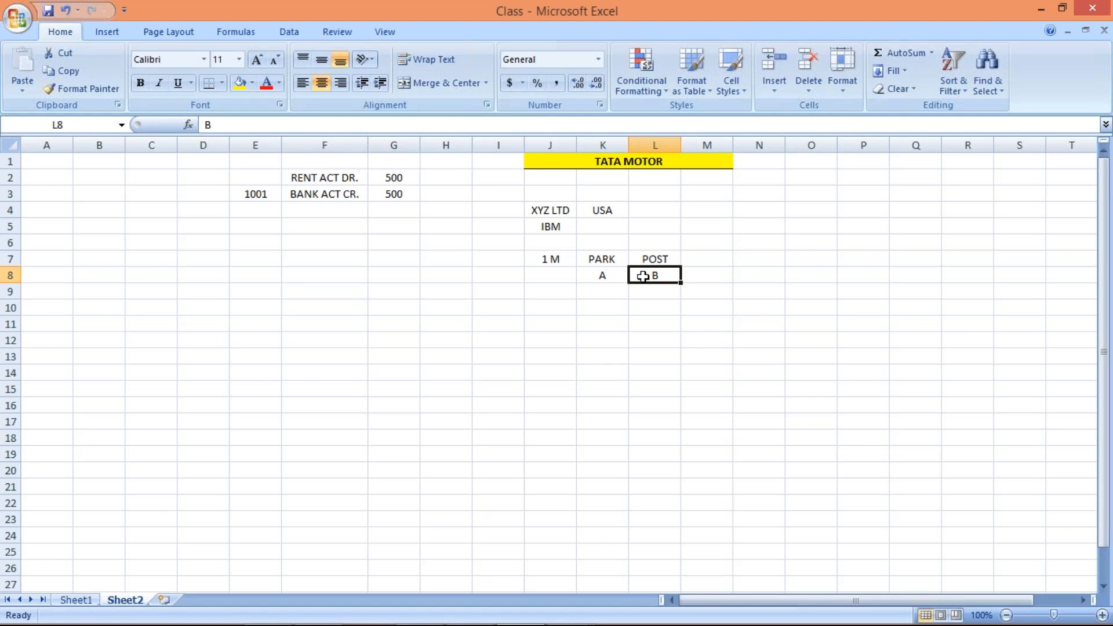
pyautogui.press('Left')
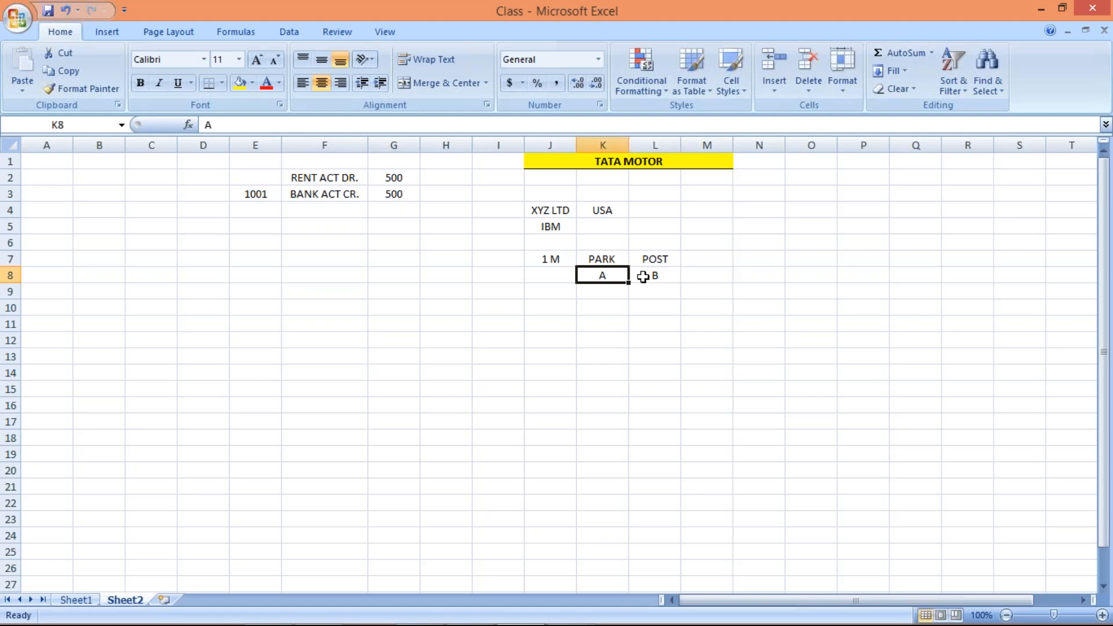
pyautogui.hotkey('alt', 'Tab')
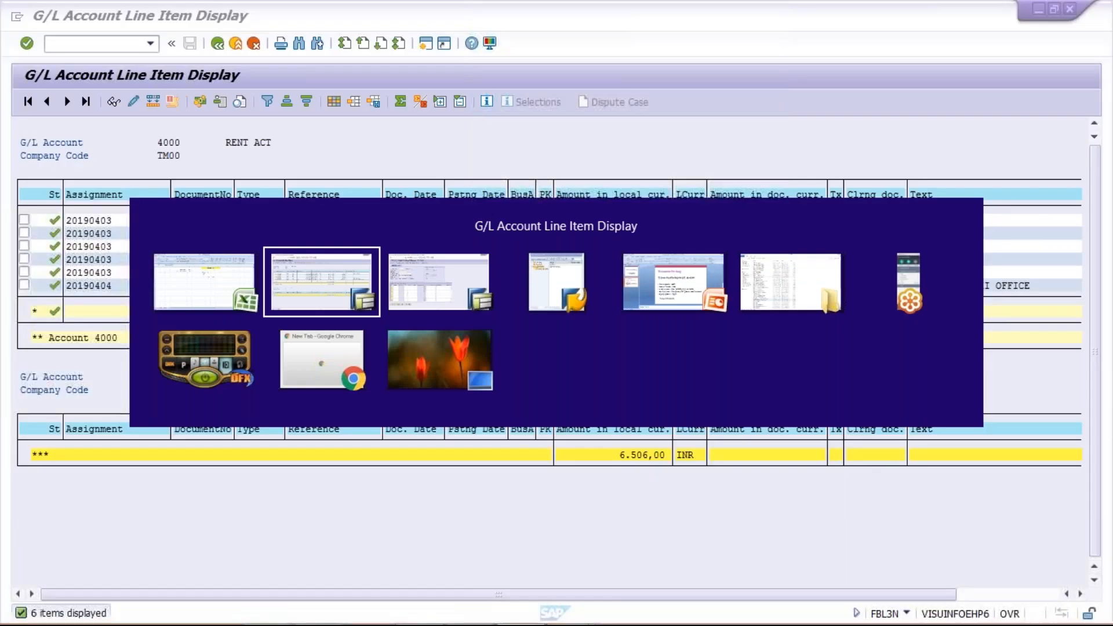
# Replace the document entry window's transaction with FV50 by entering /NFV50.
pyautogui.press('Tab')
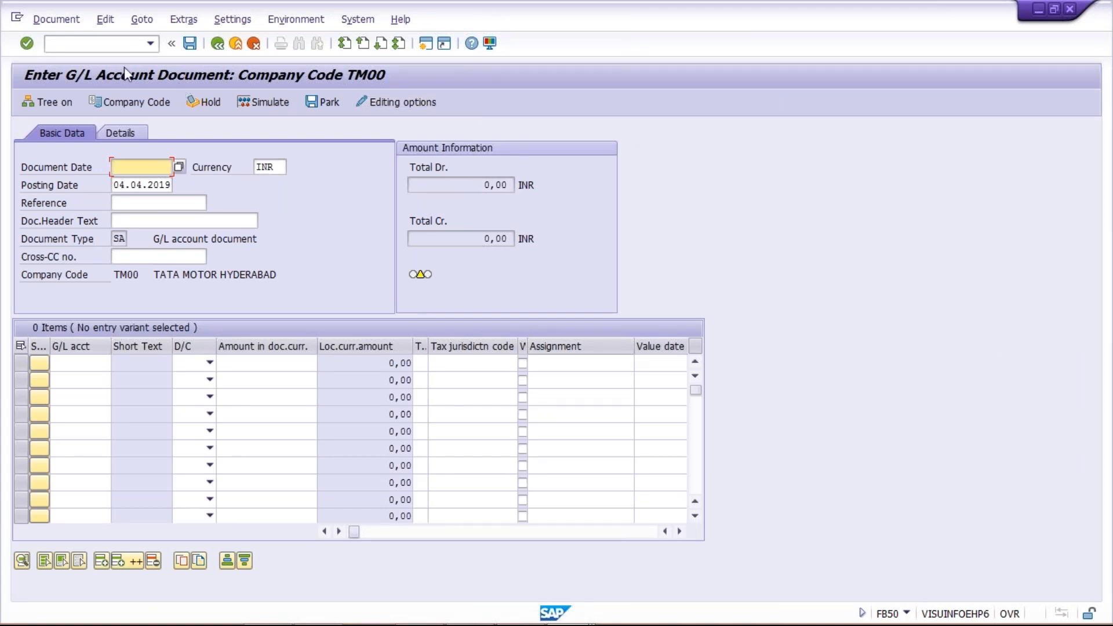
pyautogui.click(107, 46)
pyautogui.write('/NF')
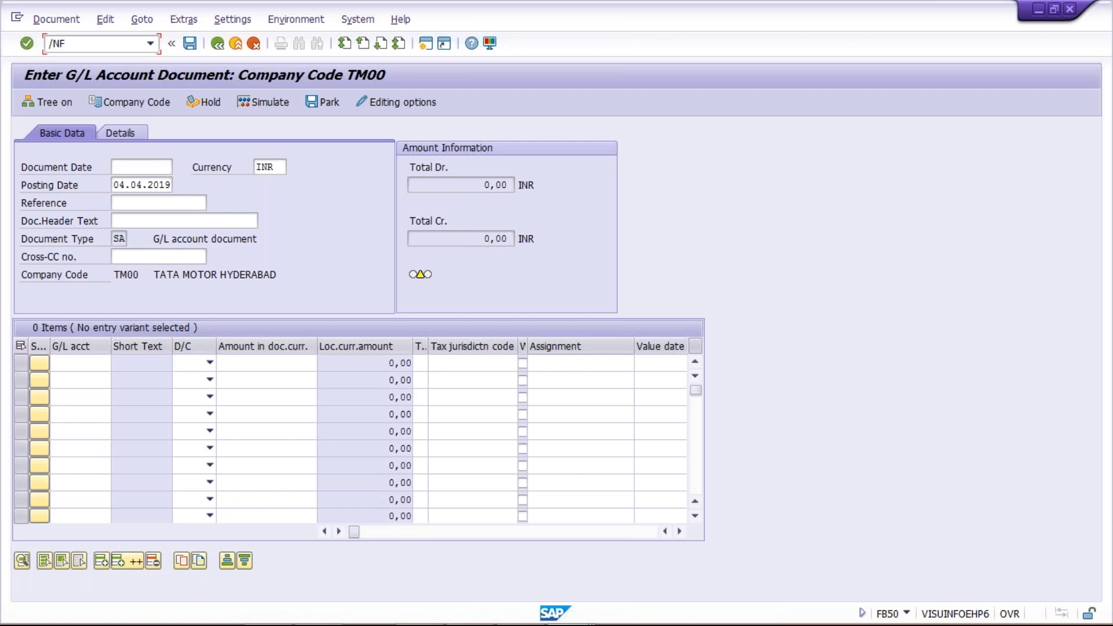
pyautogui.write('V50')
pyautogui.press('Return')
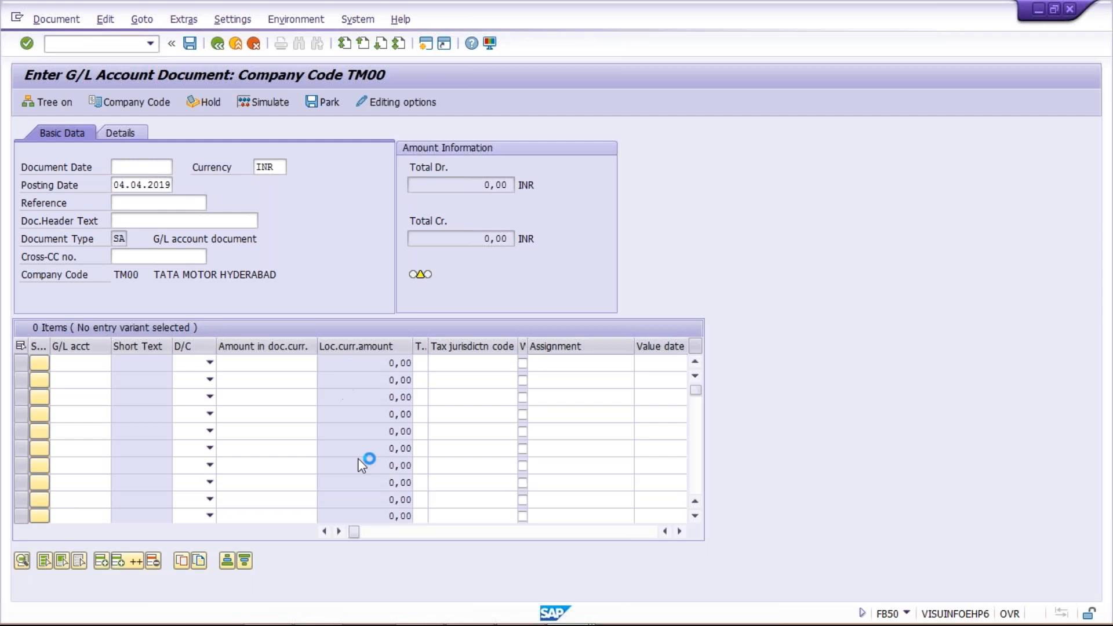
pyautogui.moveTo(561, 613)
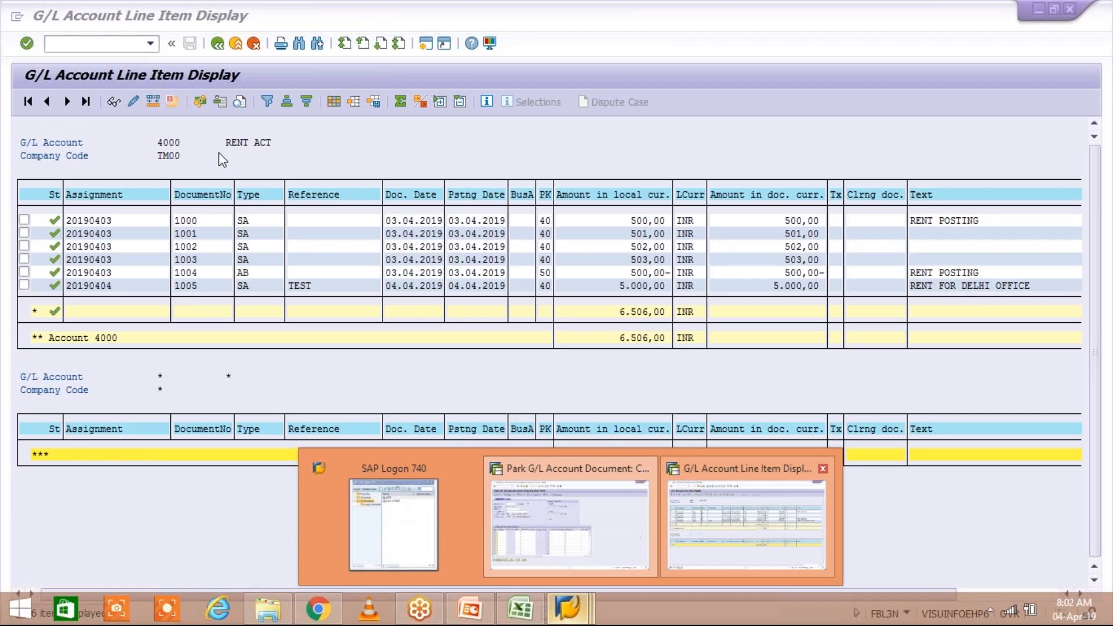
# Rerun the account 4000 line item report, then bring the Park G/L Account Document screen forward.
pyautogui.click(216, 43)
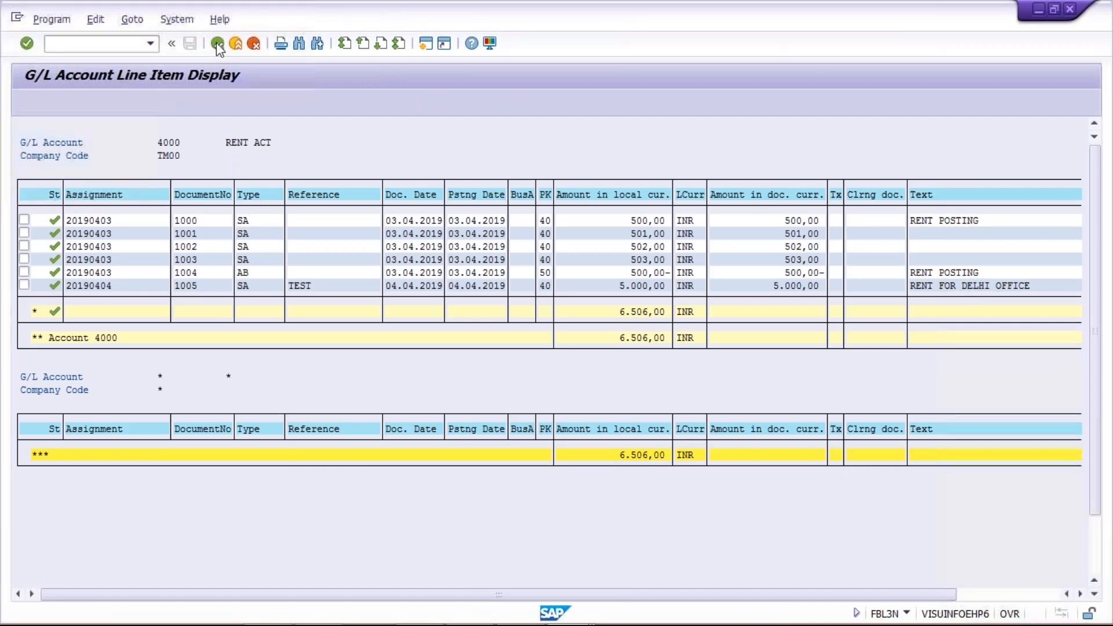
pyautogui.click(27, 102)
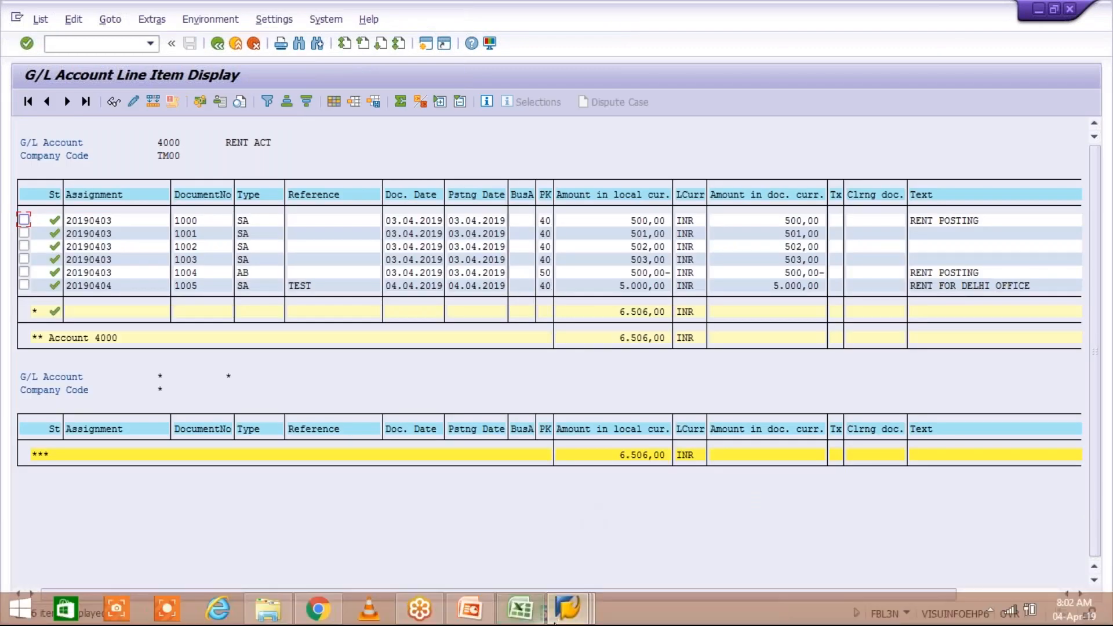
pyautogui.click(562, 617)
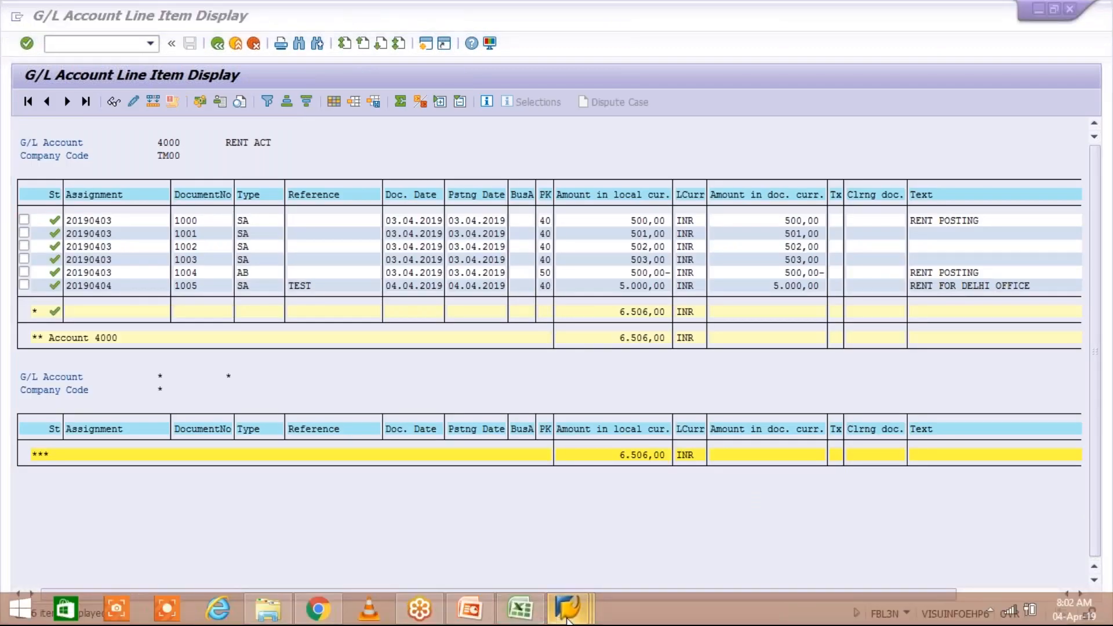
pyautogui.click(570, 561)
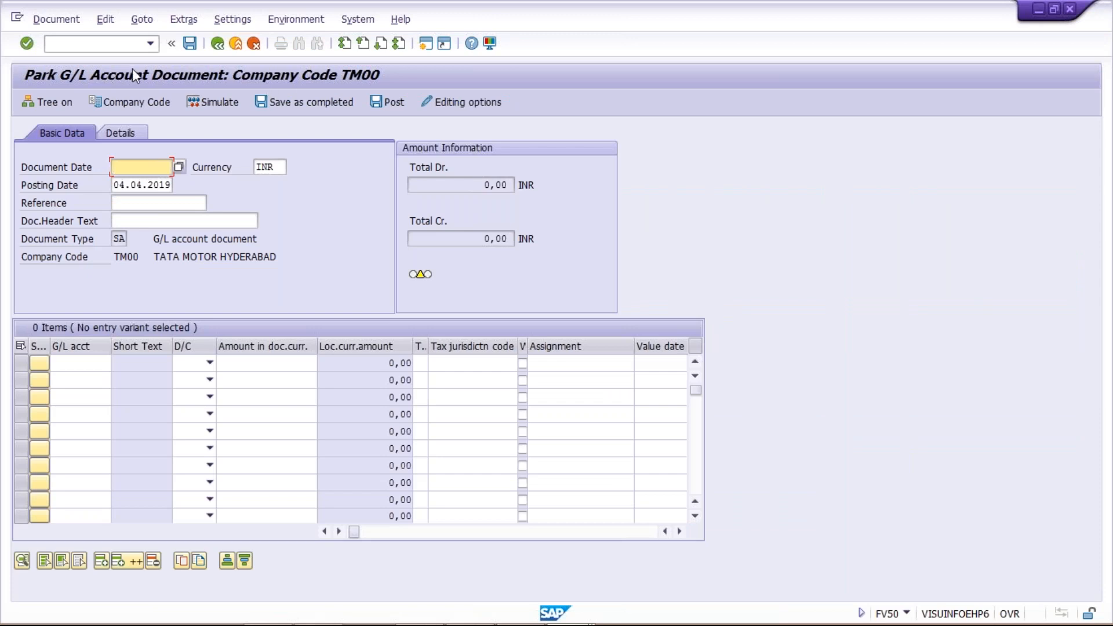
# Open the Document menu on the FV50 park screen.
pyautogui.click(63, 22)
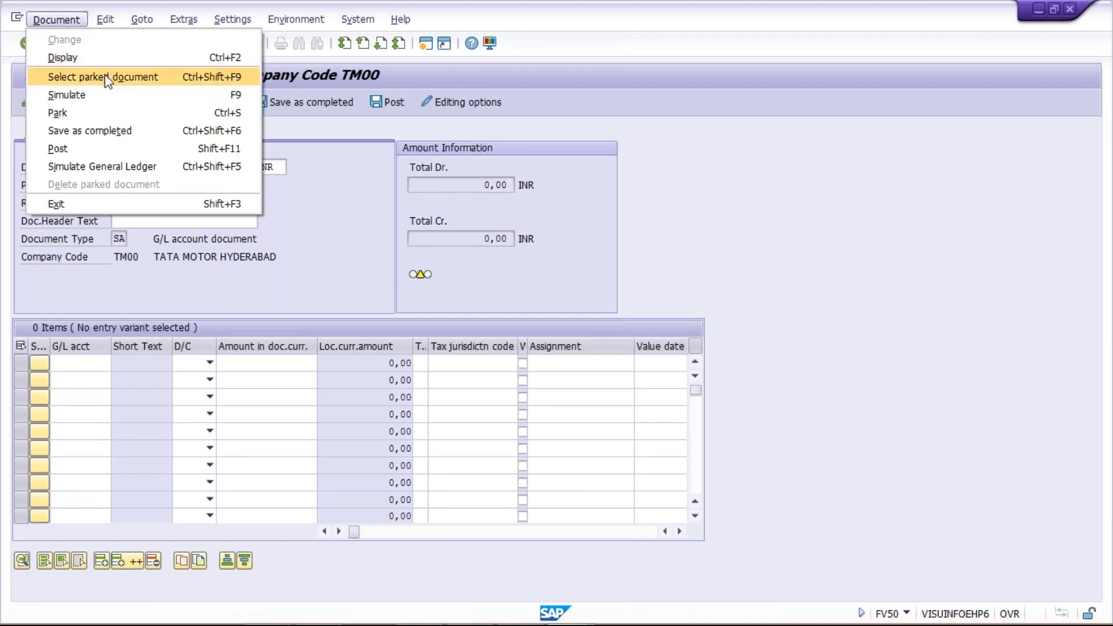
# Choose Select parked document, then bring back the account 4000 line item display.
pyautogui.click(170, 78)
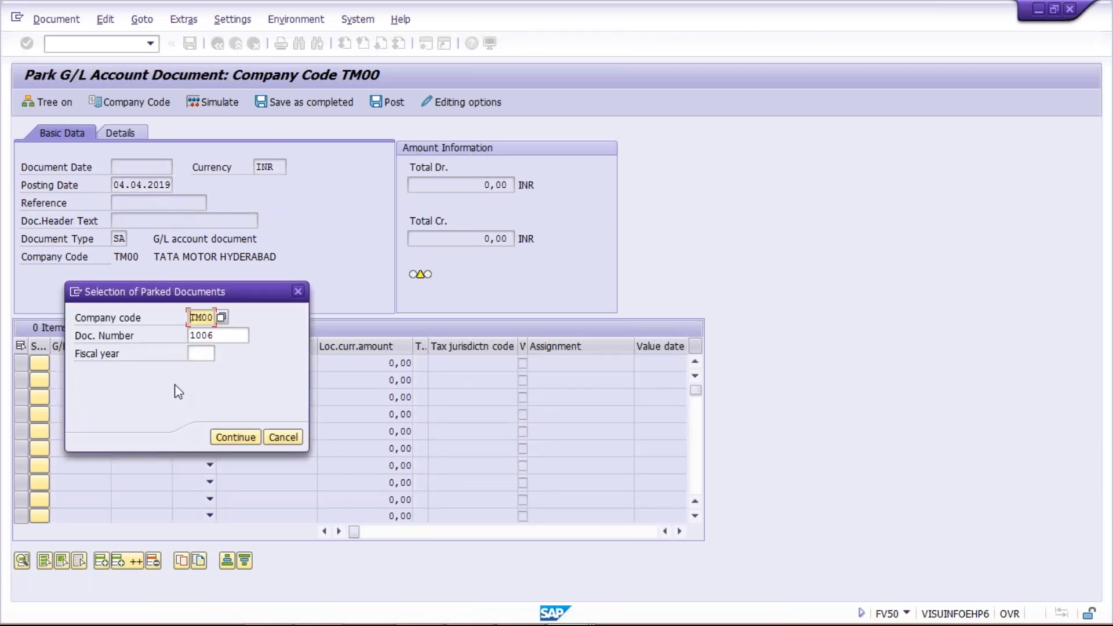
pyautogui.click(219, 337)
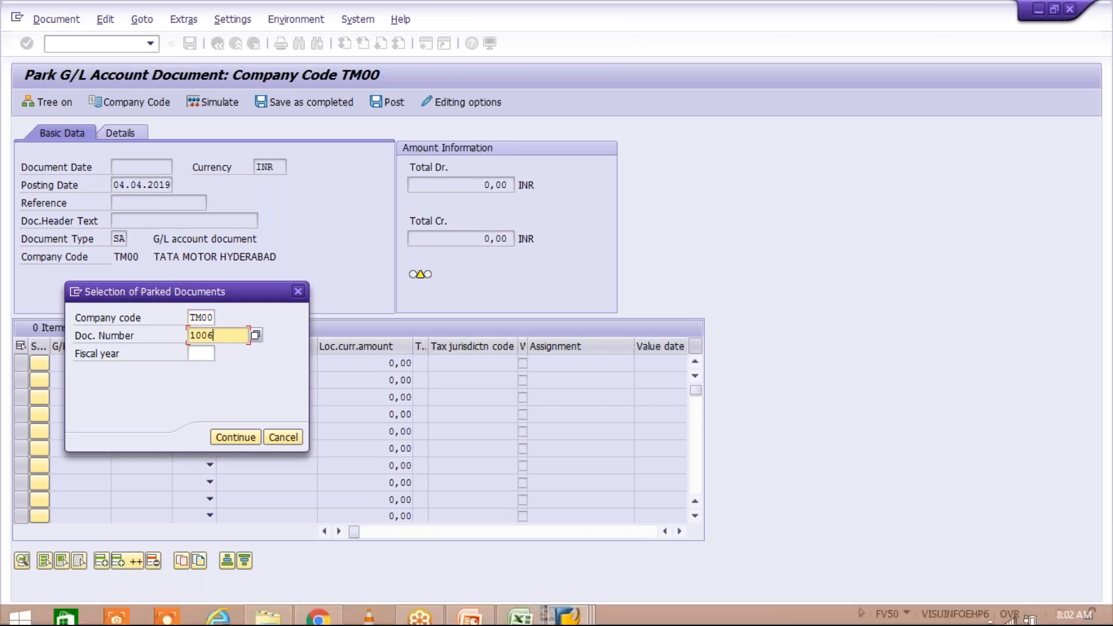
pyautogui.moveTo(535, 622)
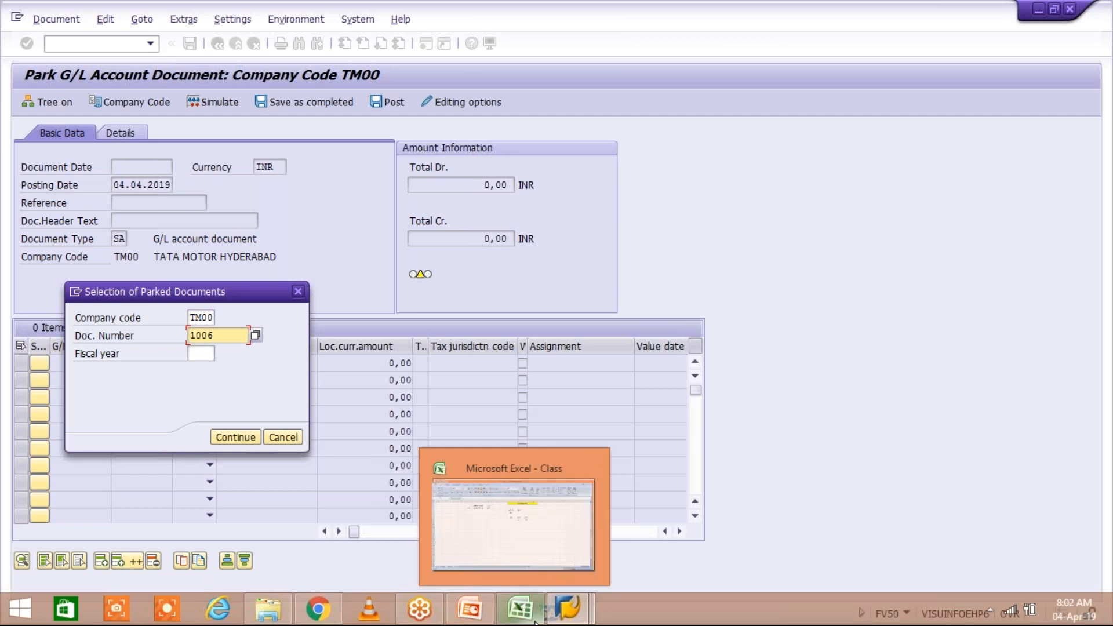
pyautogui.click(580, 601)
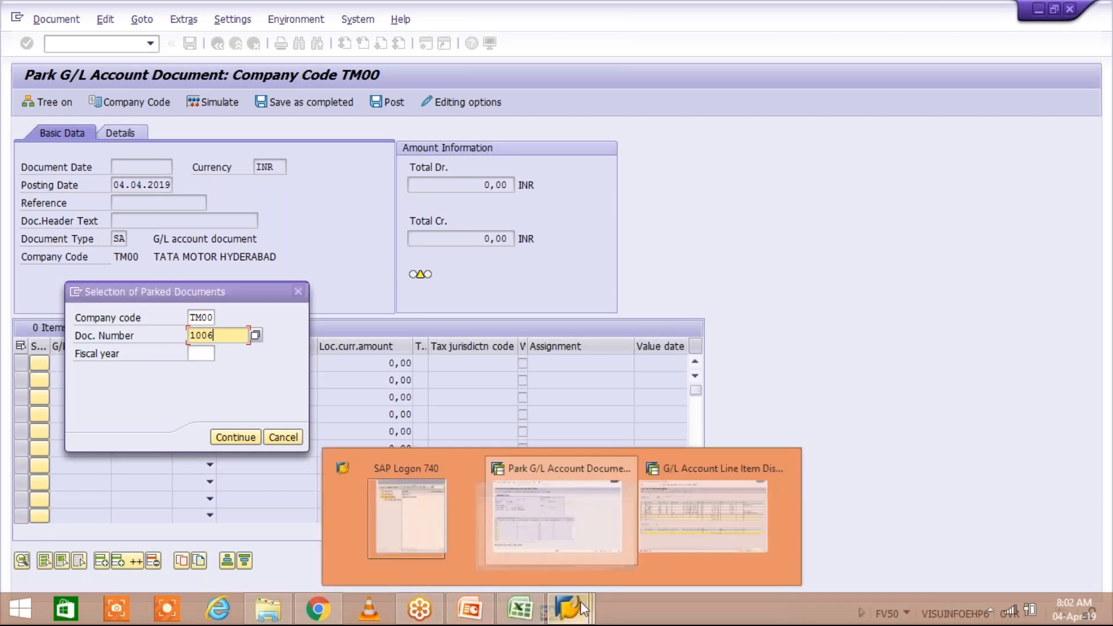
pyautogui.click(696, 539)
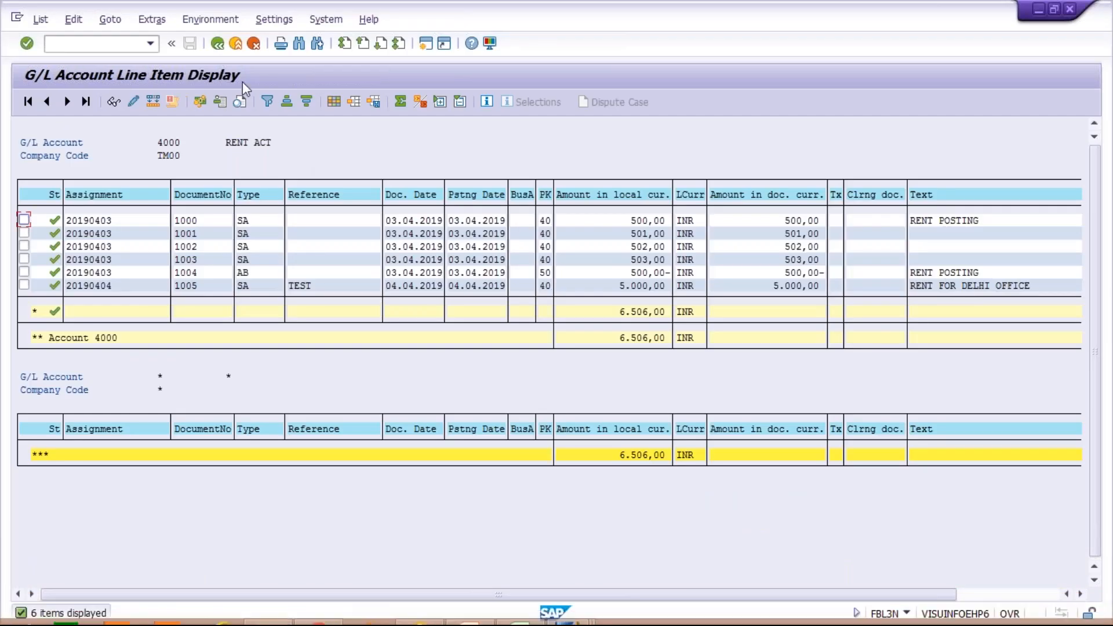
# Rerun account 4000's report including parked items, revealing document 1006 for 10,000 INR, then return to parking.
pyautogui.click(218, 44)
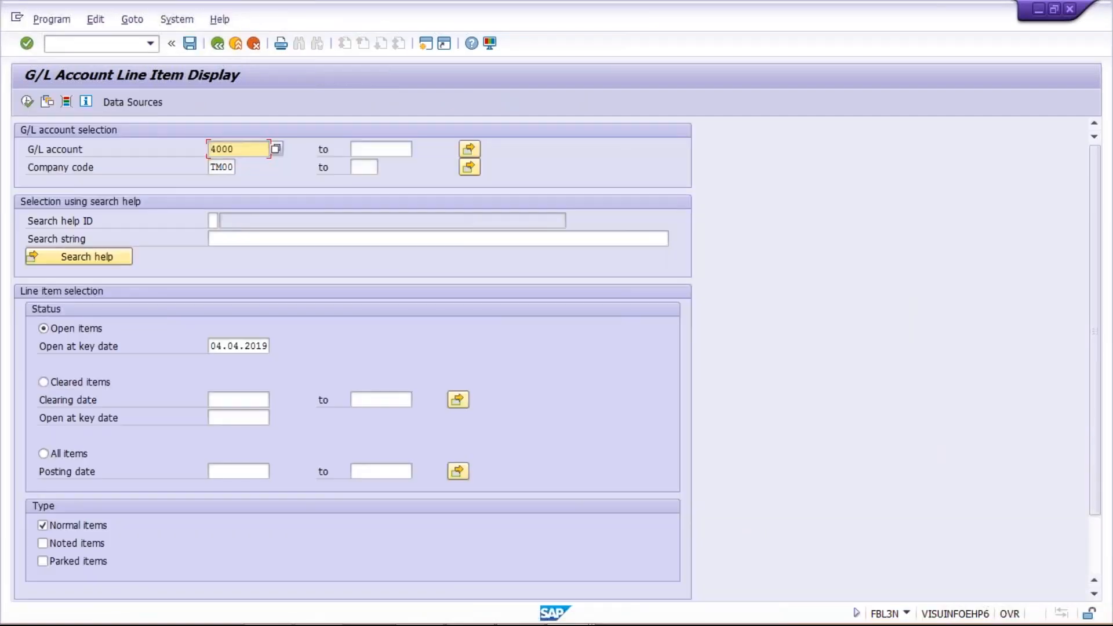
pyautogui.click(64, 561)
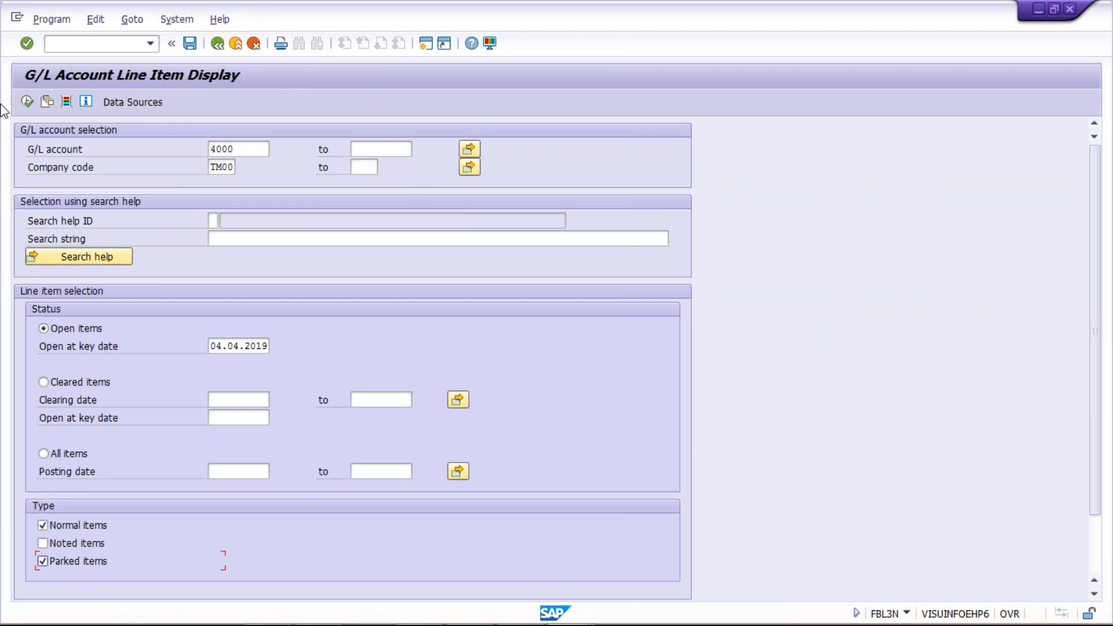
pyautogui.click(27, 103)
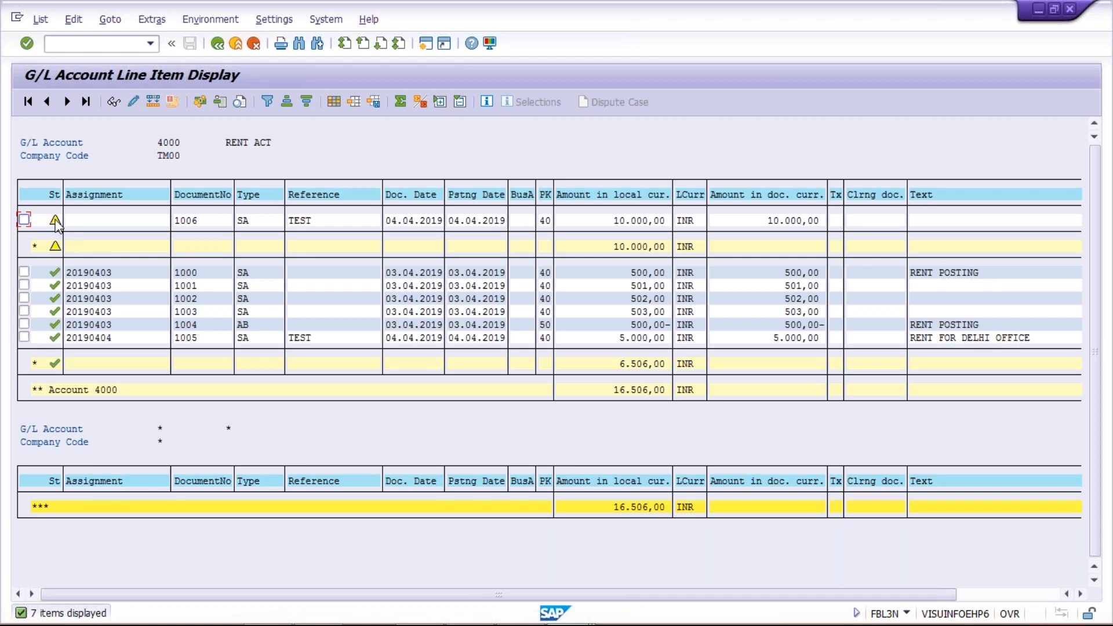
pyautogui.hotkey('alt', 'Tab')
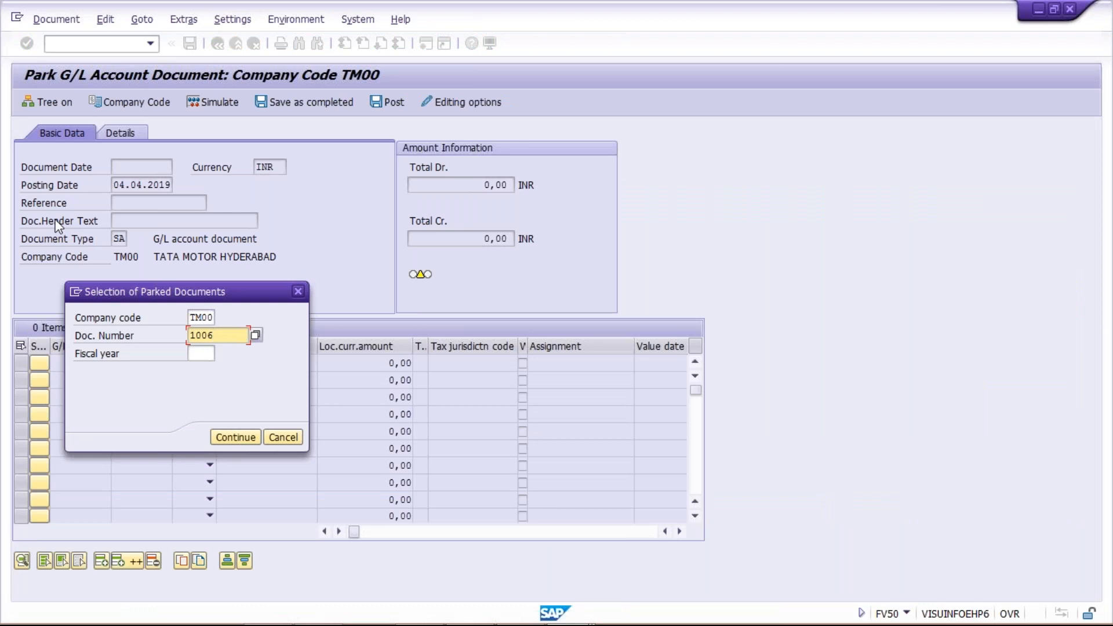
# Enter fiscal year 2019 and open parked document 1006 for editing.
pyautogui.press('Tab')
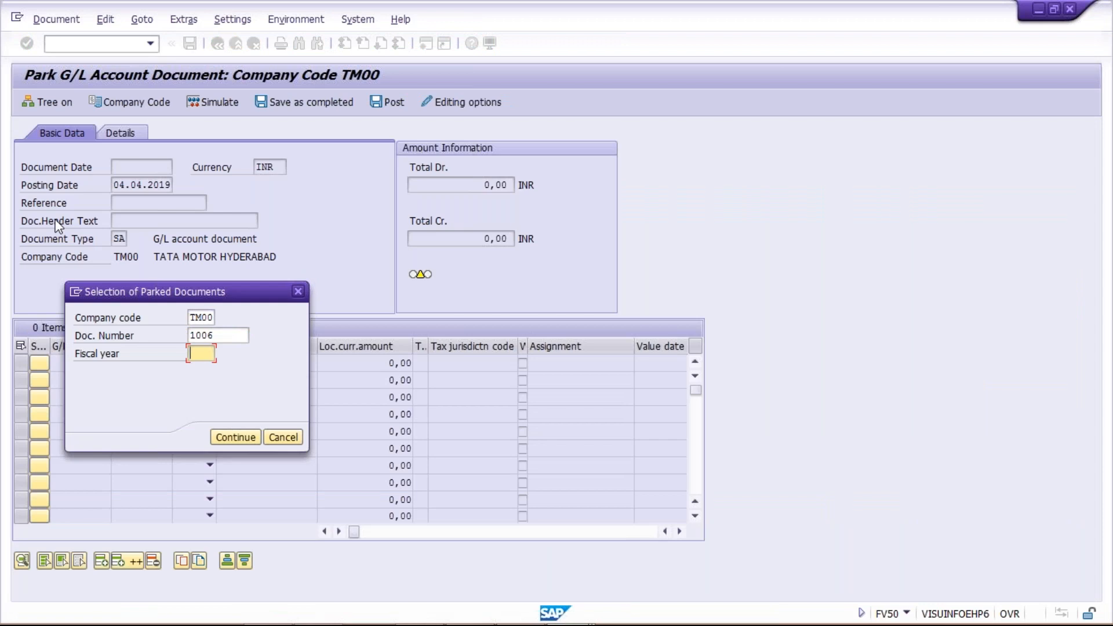
pyautogui.write('2019')
pyautogui.press('Return')
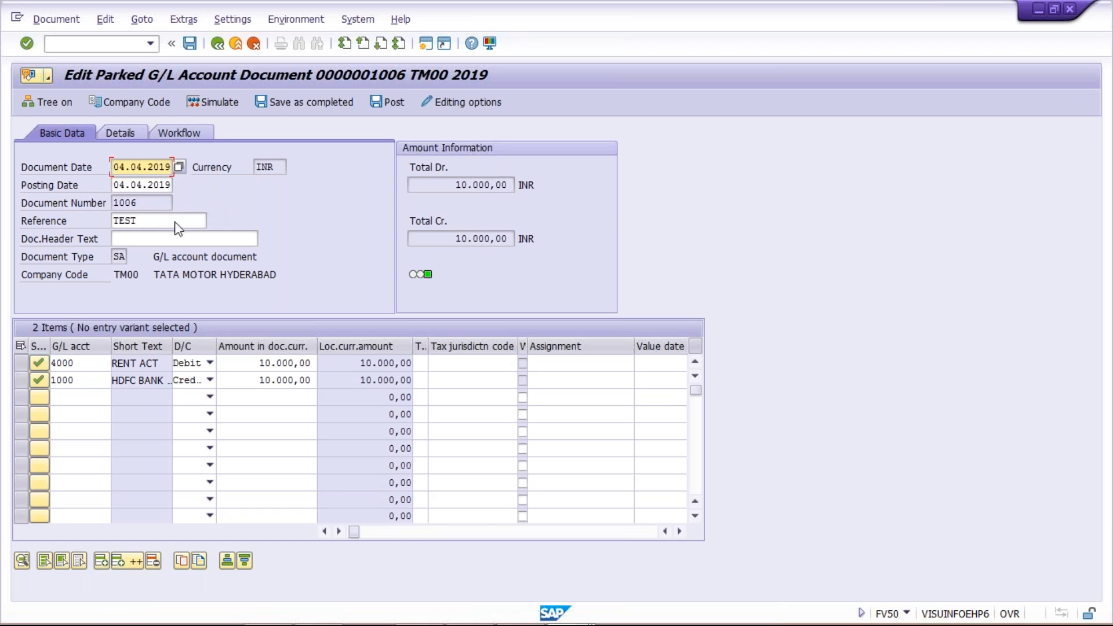
# Set the document header text to TEST from input history.
pyautogui.click(162, 239)
pyautogui.write('TE')
pyautogui.press('Down')
pyautogui.press('Down')
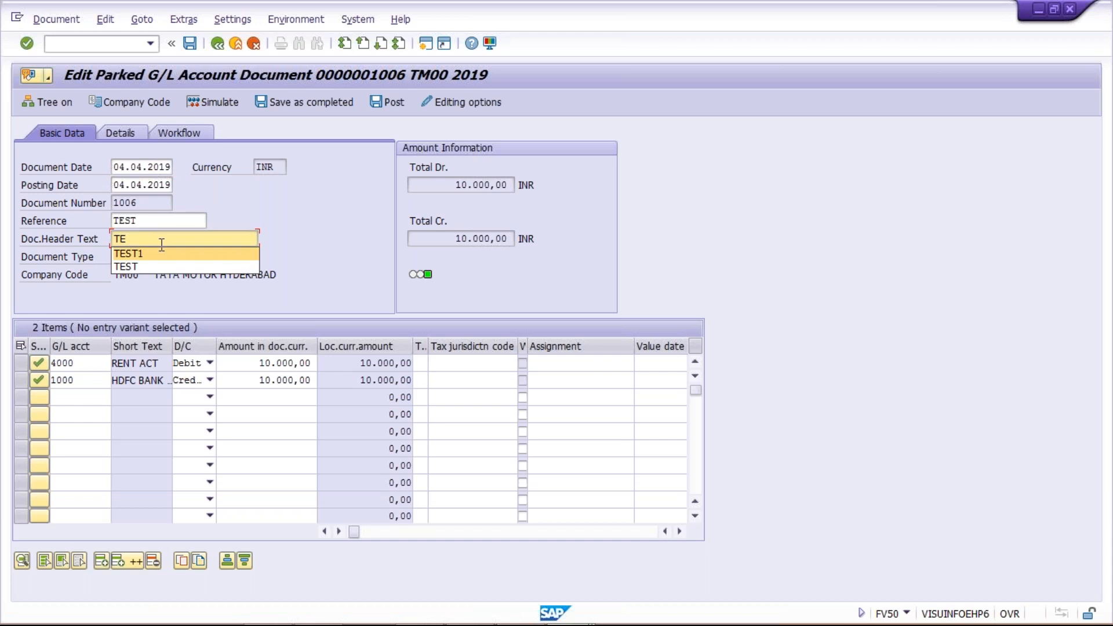
pyautogui.press('Return')
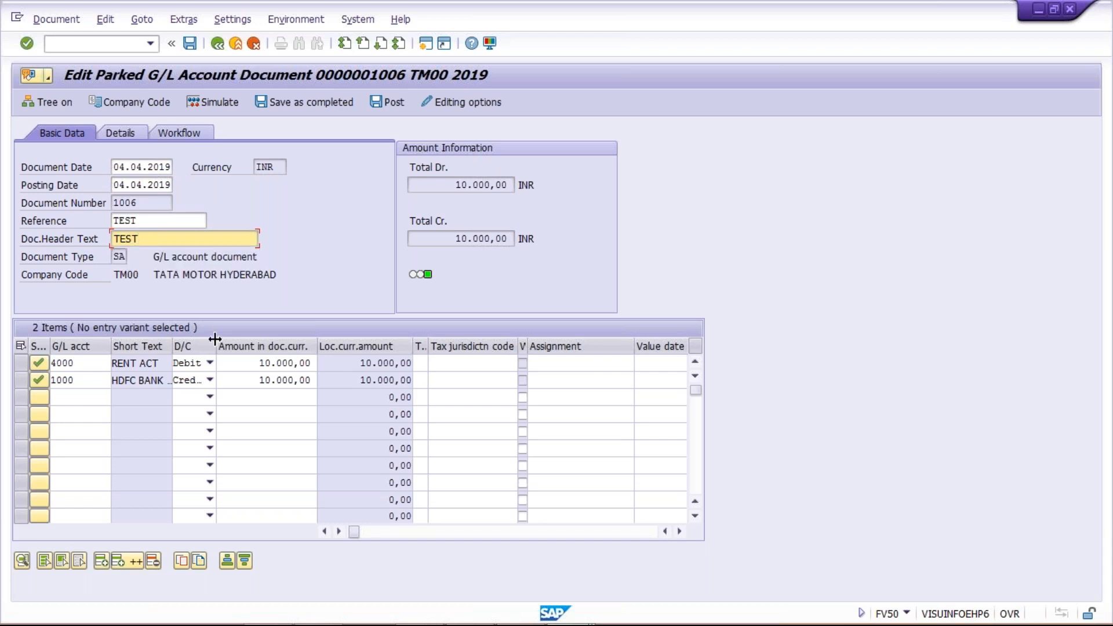
# Fill the first line item's text with RENT FOR DELHI OFFICE.
pyautogui.click(238, 362)
pyautogui.press('Tab')
pyautogui.press('Tab')
pyautogui.press('Tab')
pyautogui.press('Tab')
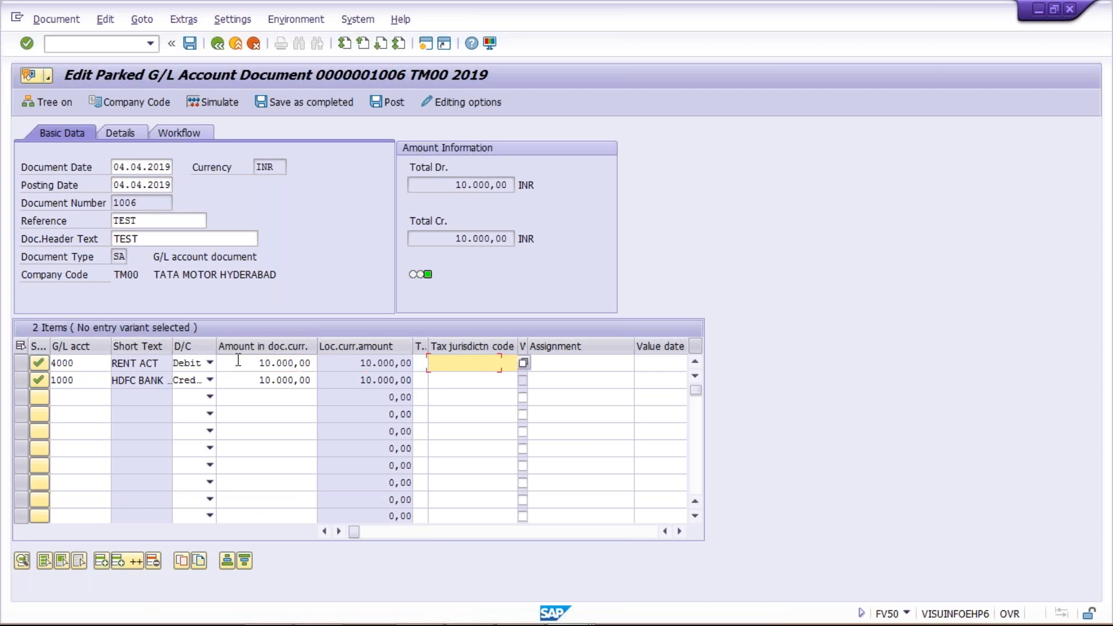
pyautogui.press('Tab')
pyautogui.press('BackSpace')
pyautogui.press('Escape')
pyautogui.press('Tab')
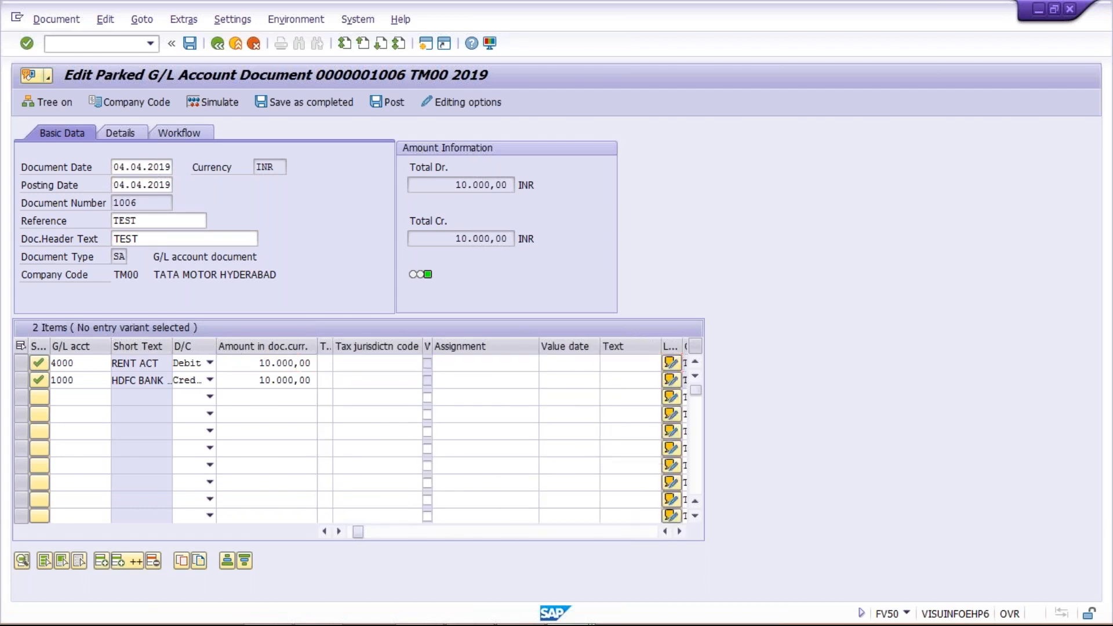
pyautogui.click(605, 362)
pyautogui.press('BackSpace')
pyautogui.press('Down')
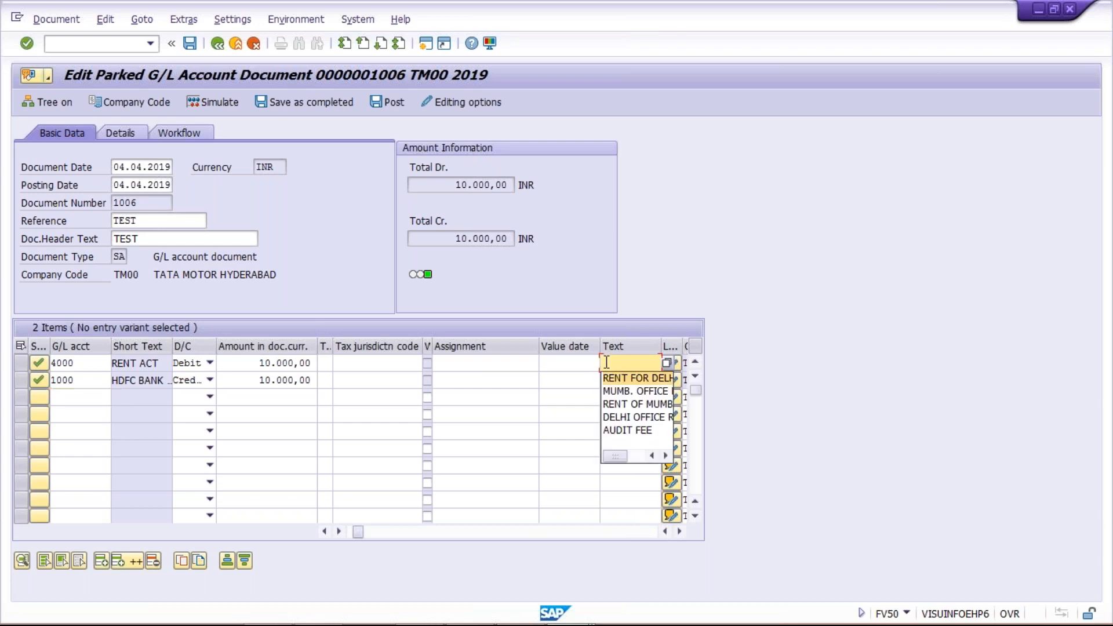
pyautogui.press('Return')
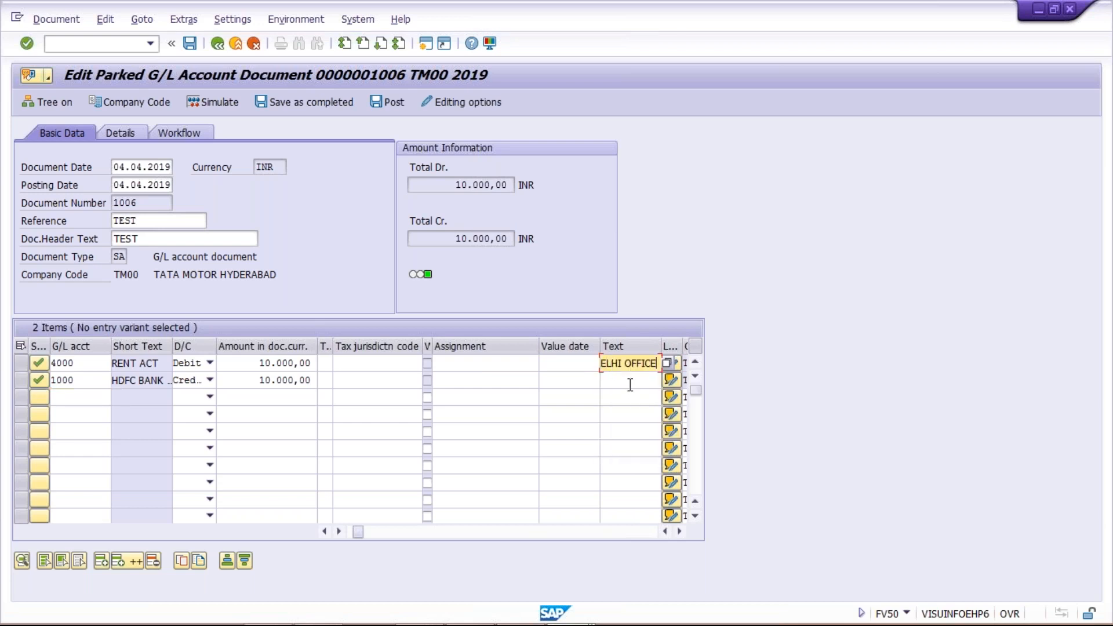
# Give the second line item the same RENT FOR DELHI OFFICE text.
pyautogui.click(629, 381)
pyautogui.press('BackSpace')
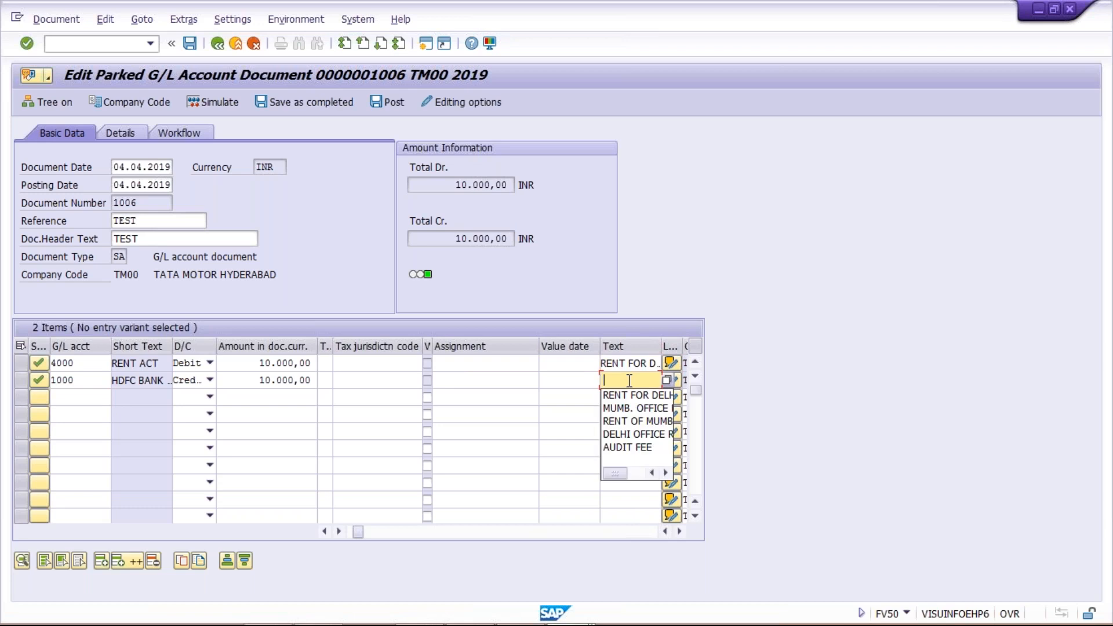
pyautogui.press('Down')
pyautogui.press('Return')
pyautogui.press('Return')
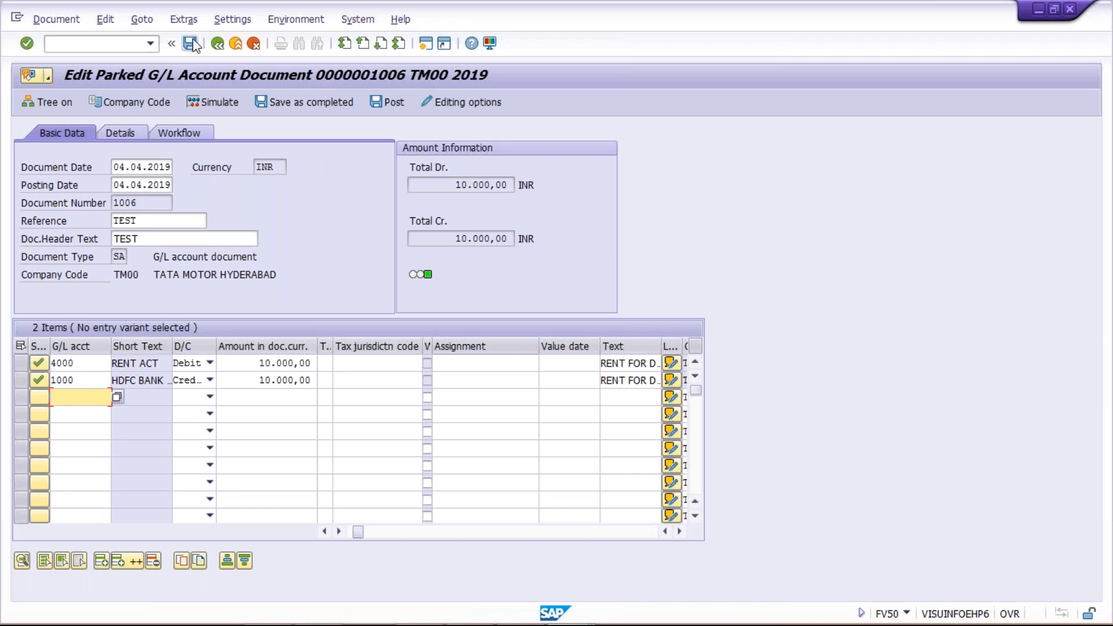
# Post parked document 1006 and switch to the Excel Class workbook.
pyautogui.click(401, 102)
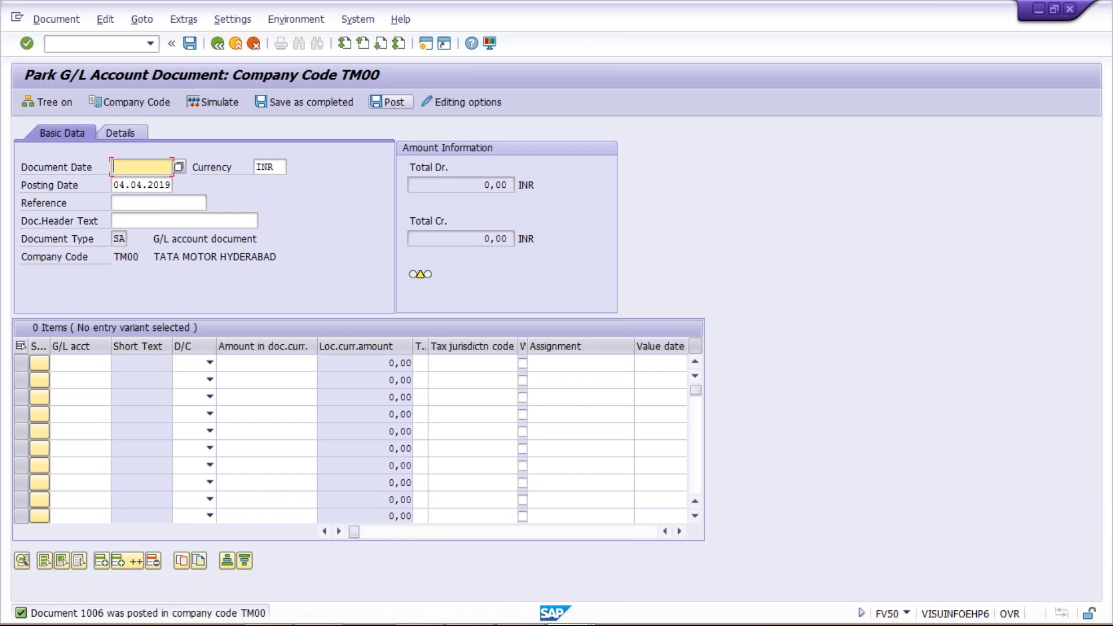
pyautogui.hotkey('alt', 'Tab')
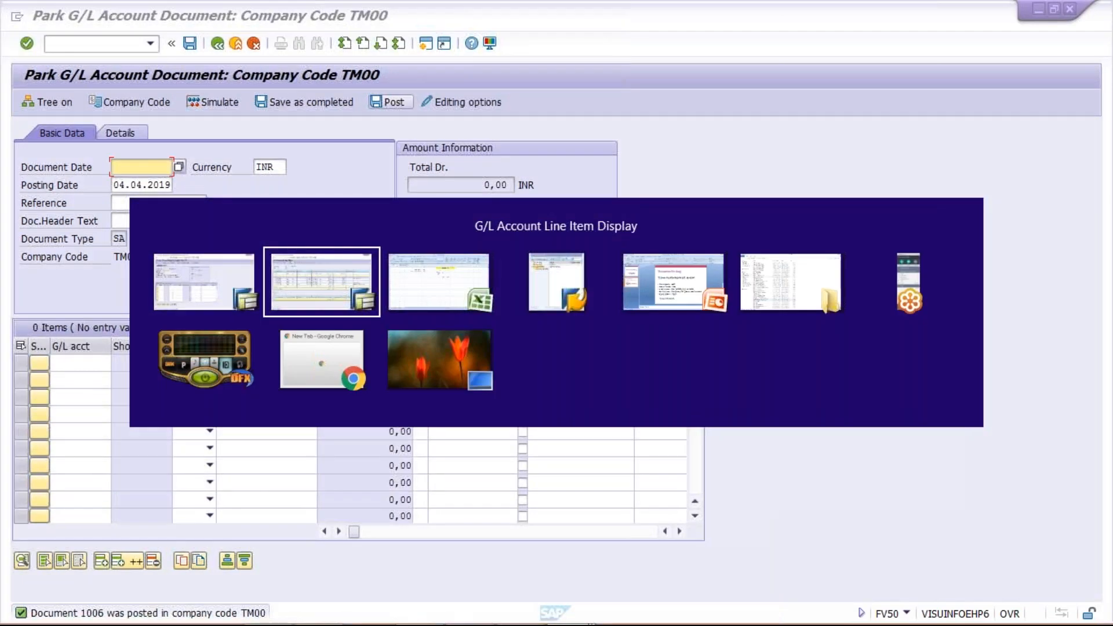
pyautogui.hotkey('alt', 'Tab')
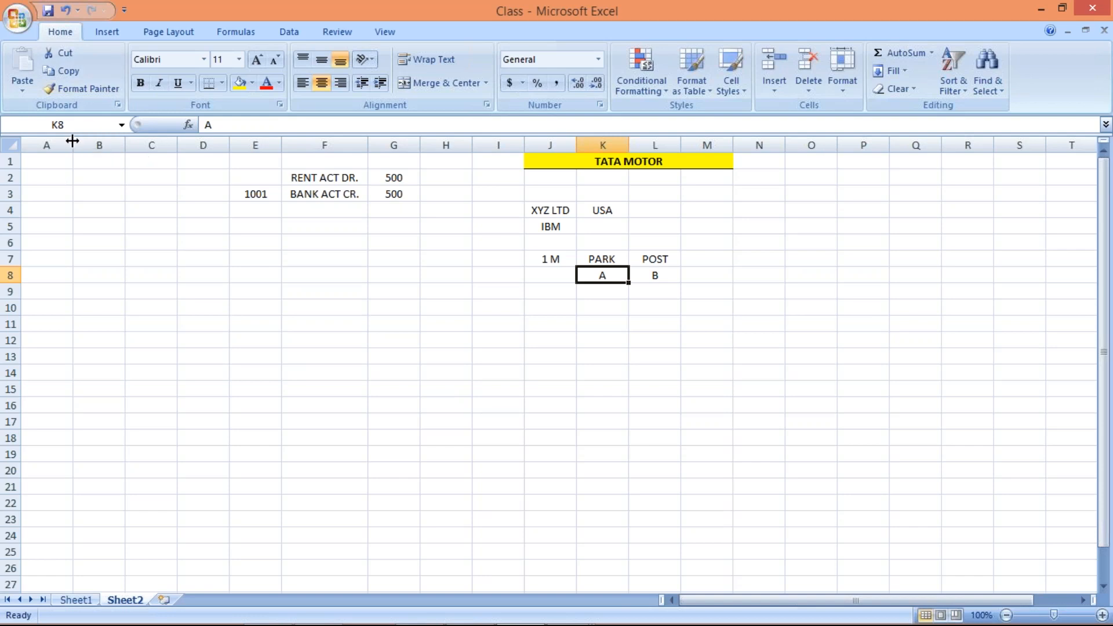
# Drag Sheet2's column header borders wider, bringing column A to about 241 pixels.
pyautogui.moveTo(72, 140); pyautogui.dragTo(336, 164)
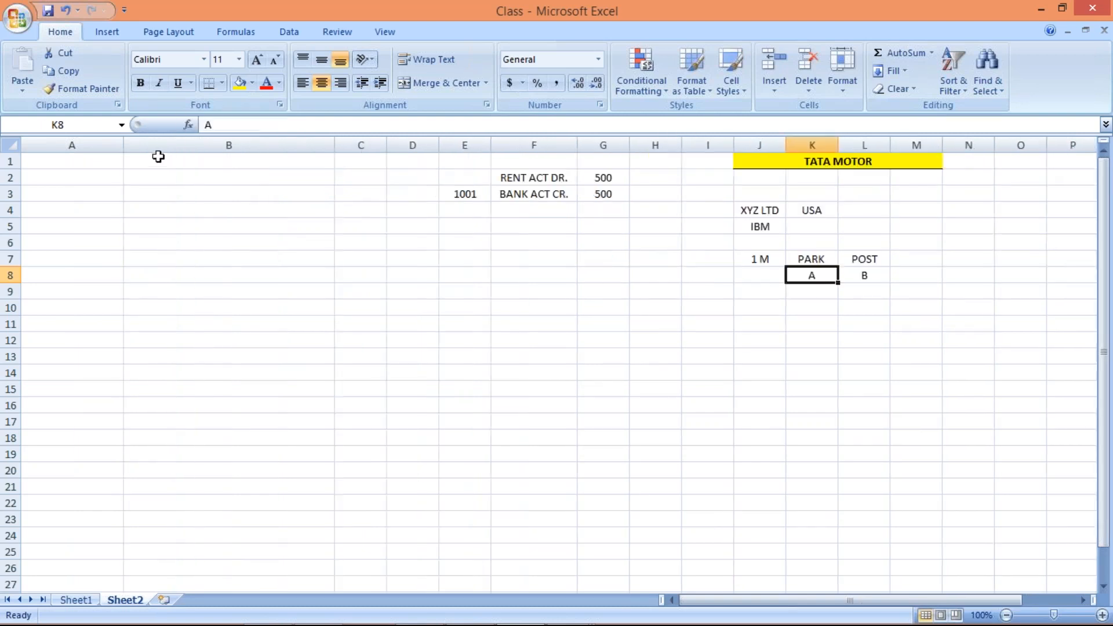
pyautogui.moveTo(123, 144); pyautogui.dragTo(176, 152)
pyautogui.moveTo(197, 156); pyautogui.dragTo(217, 156)
# Fill cells A1 and B1 on Sheet2 with yellow.
pyautogui.click(184, 159)
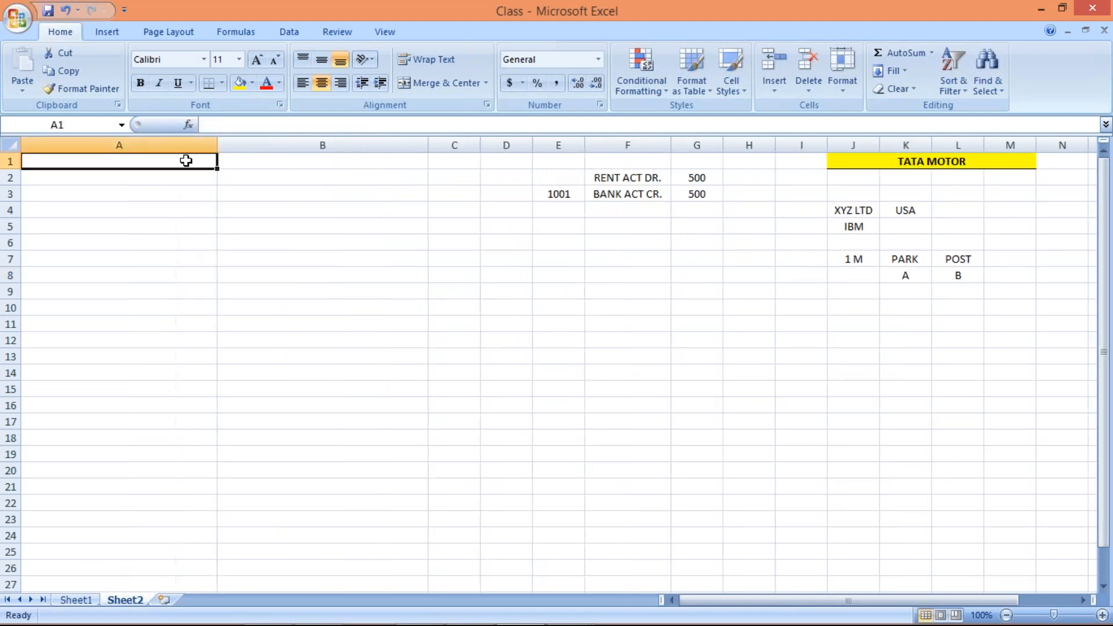
pyautogui.click(237, 81)
pyautogui.click(258, 158)
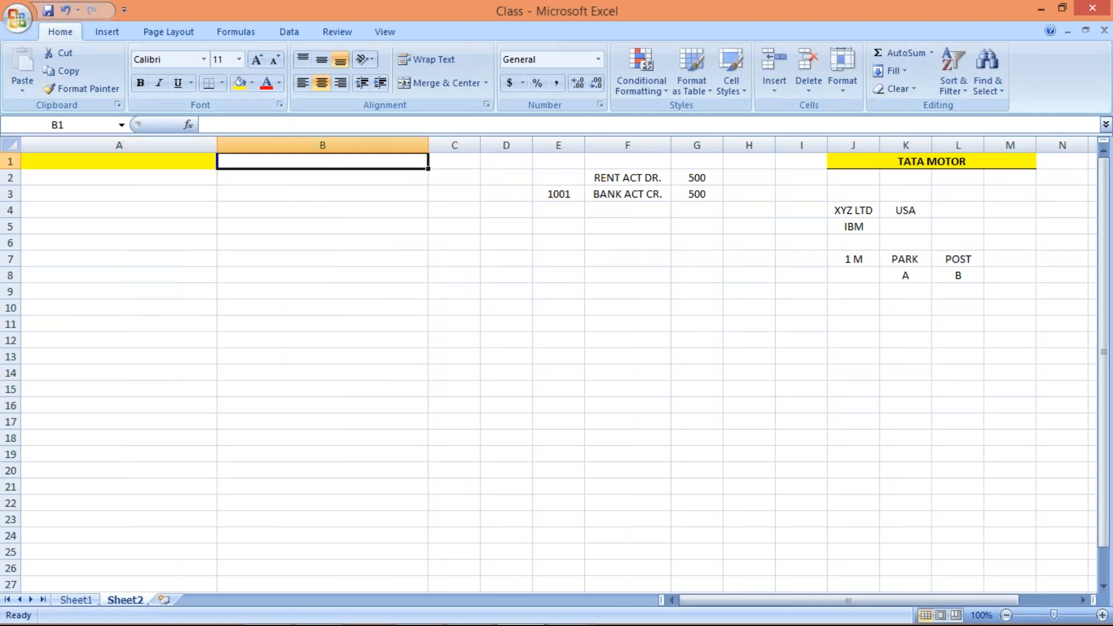
pyautogui.click(239, 83)
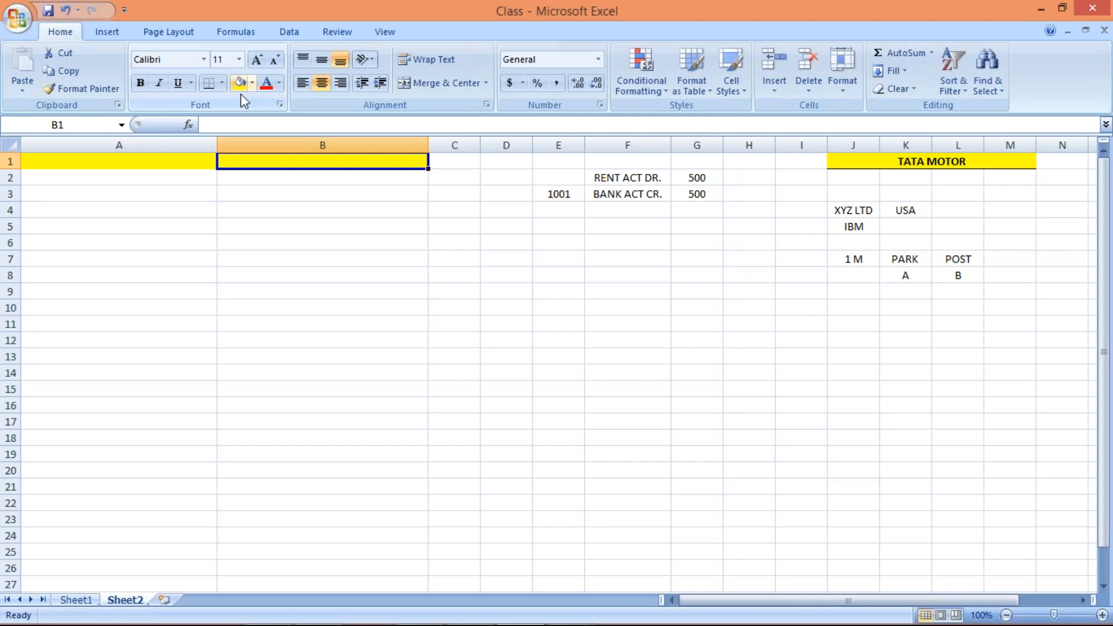
# Add a bottom border under the A1:B1 range.
pyautogui.click(149, 164)
pyautogui.moveTo(149, 164); pyautogui.dragTo(250, 168)
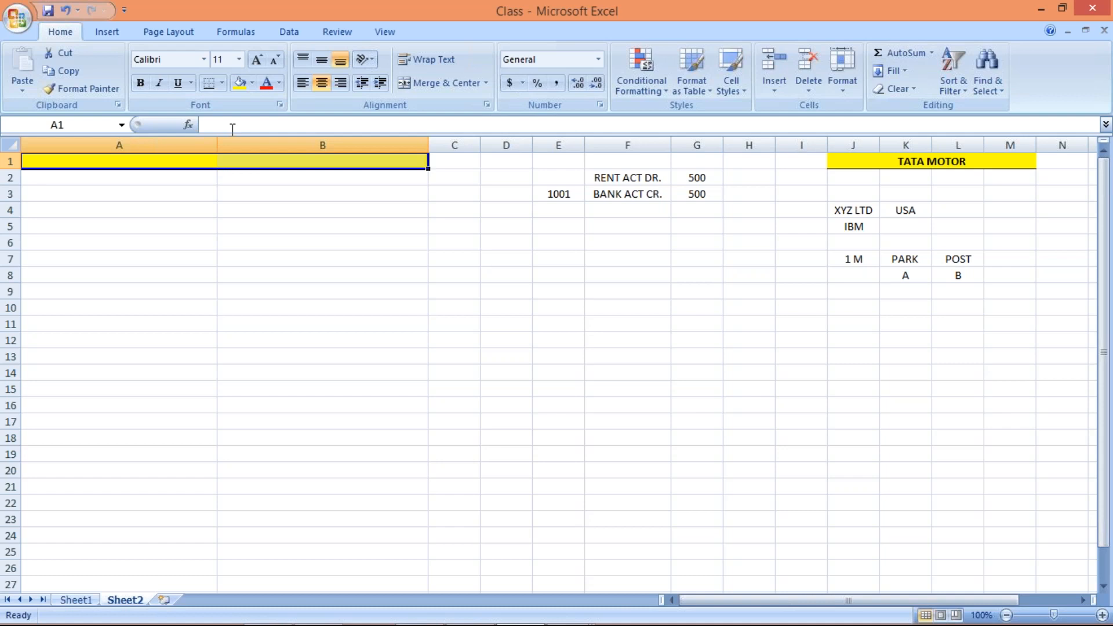
pyautogui.click(210, 83)
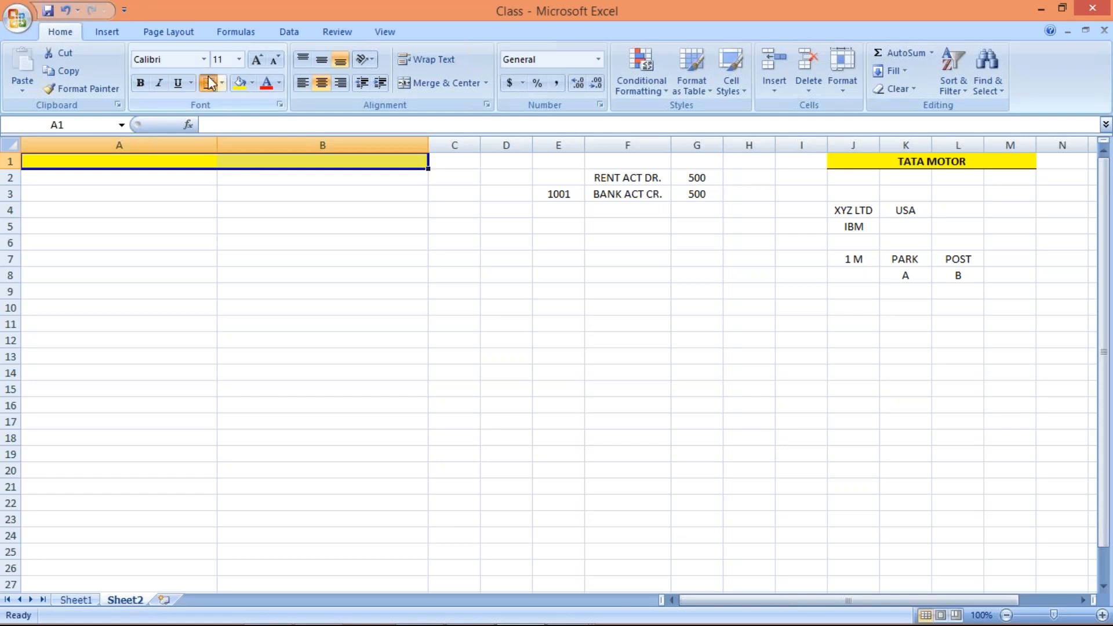
pyautogui.click(206, 234)
pyautogui.click(169, 165)
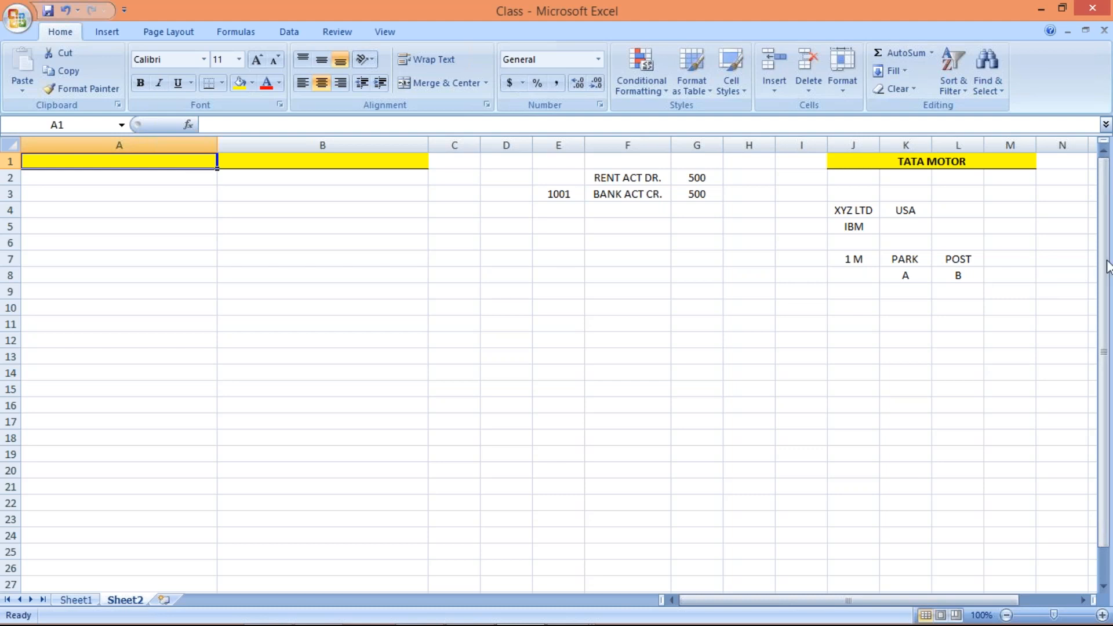
pyautogui.hotkey('alt', 'Tab')
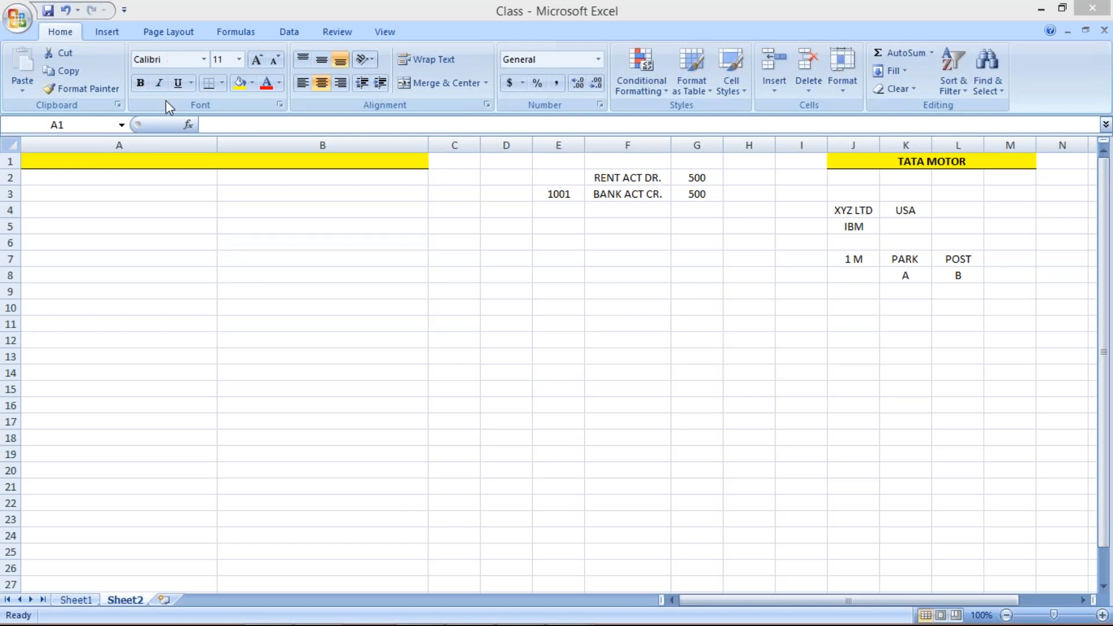
# Apply a Thick Box Border to yellow cell B1 on Sheet2.
pyautogui.click(171, 160)
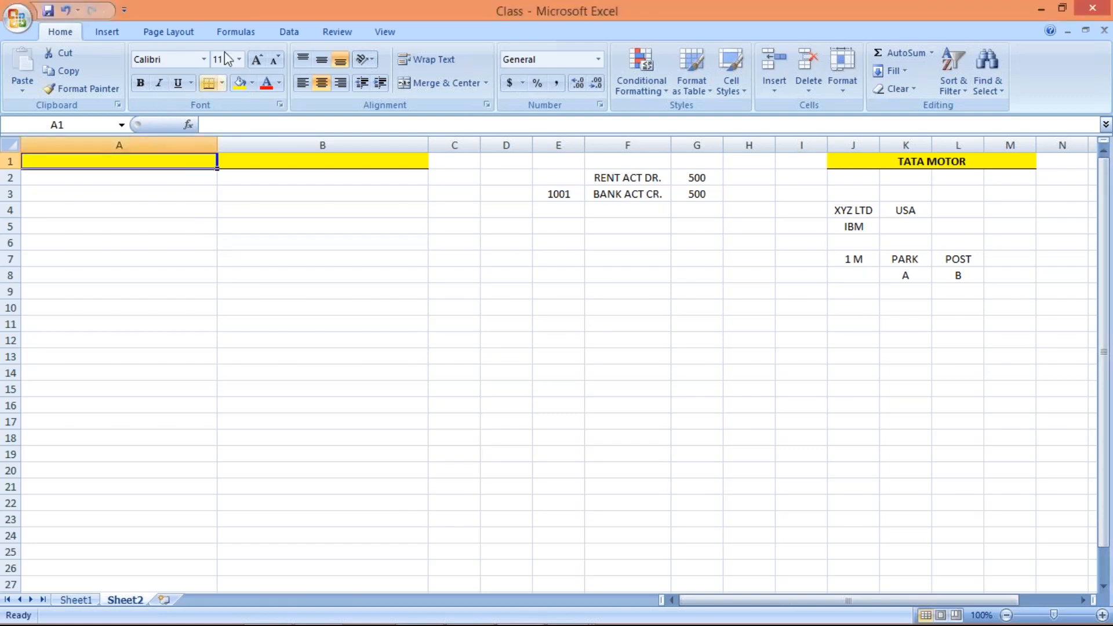
pyautogui.click(223, 83)
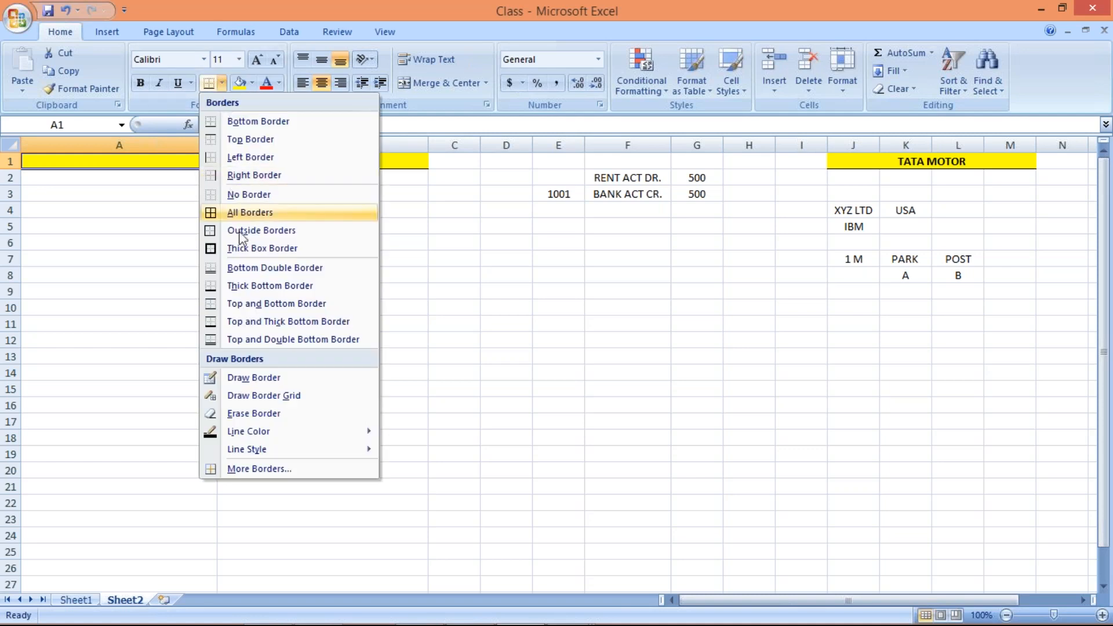
pyautogui.click(261, 248)
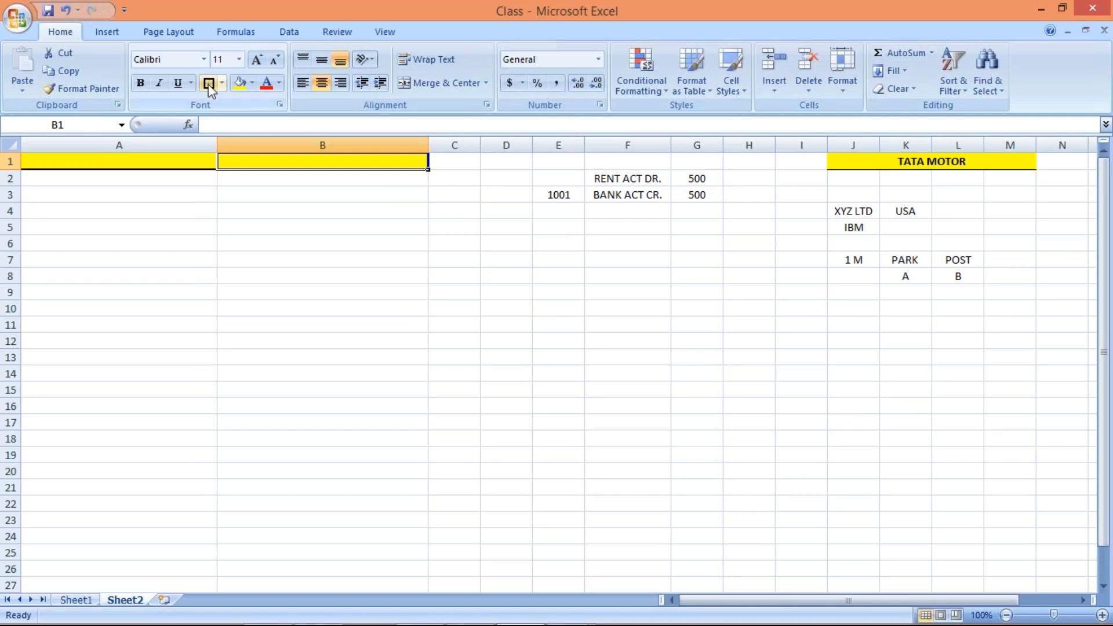
pyautogui.click(178, 163)
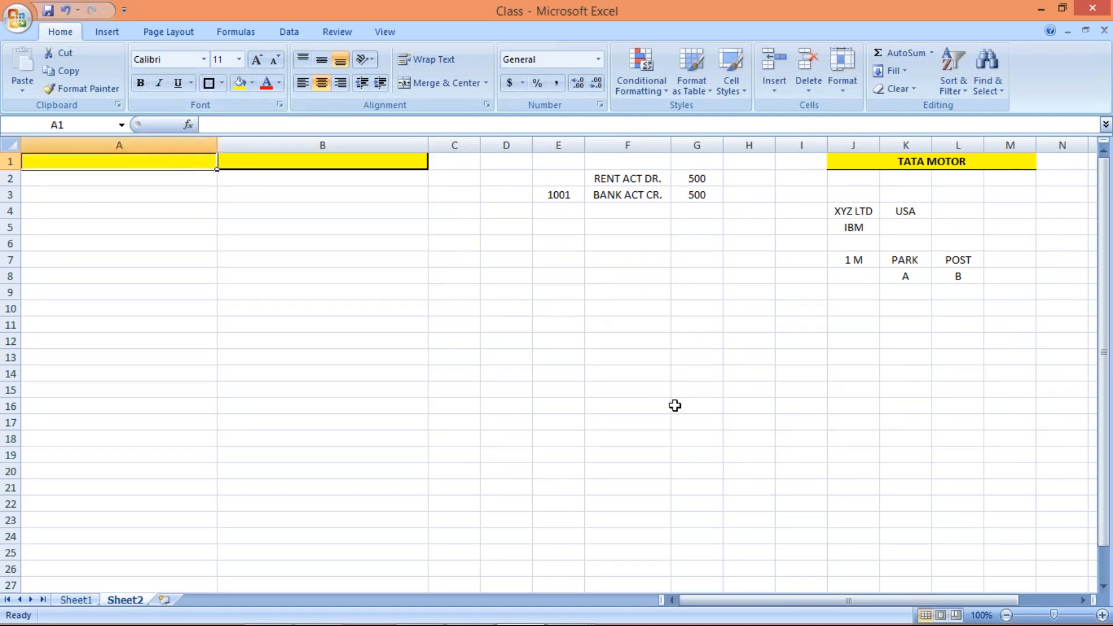
pyautogui.click(1103, 429)
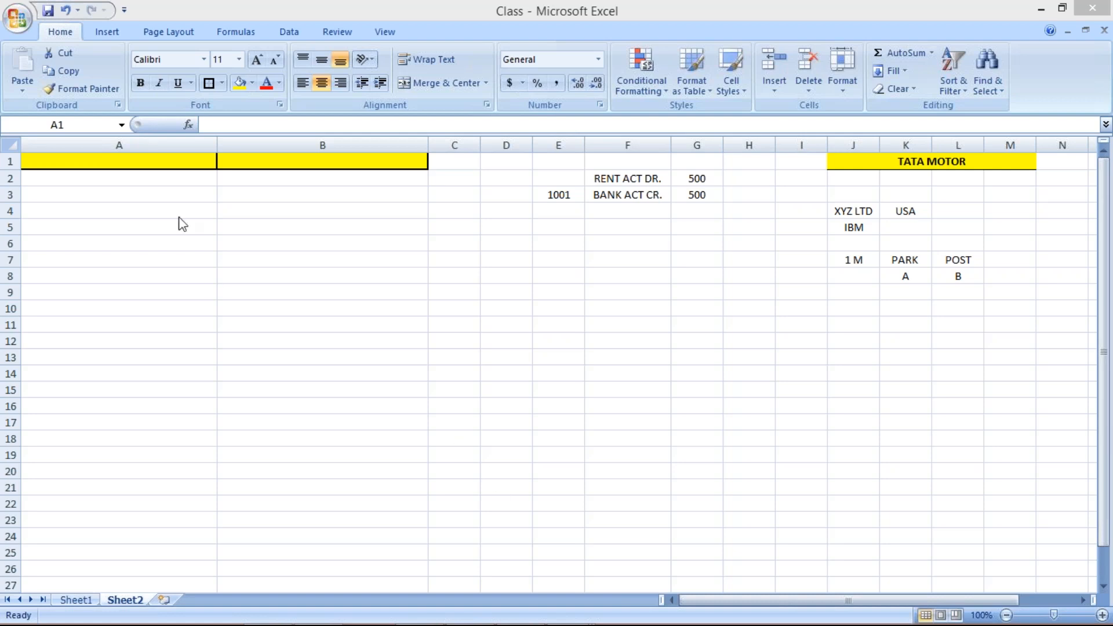
# Enter 'HOLD DOC.' in A1 and 'PARKED DOC.' in B1.
pyautogui.click(149, 165)
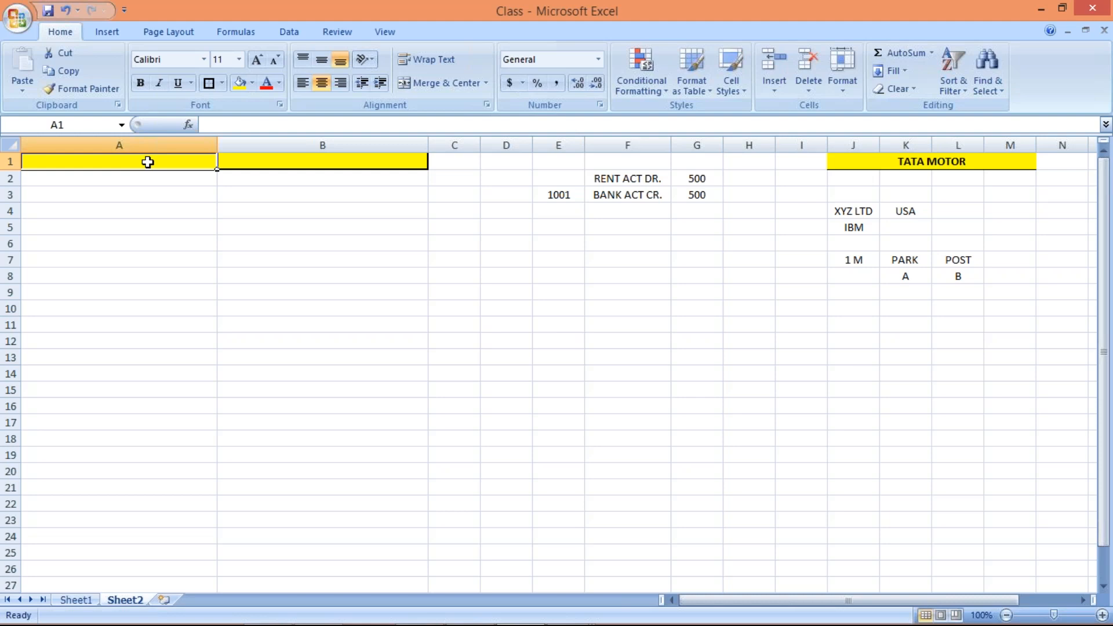
pyautogui.write('HOL')
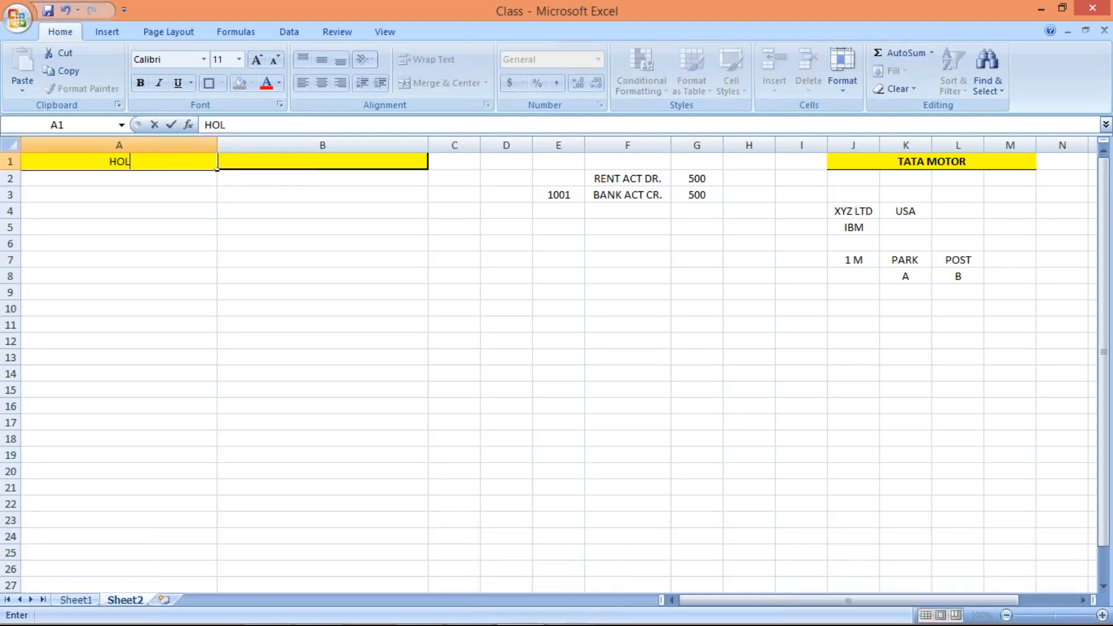
pyautogui.write('D DOC.')
pyautogui.press('Tab')
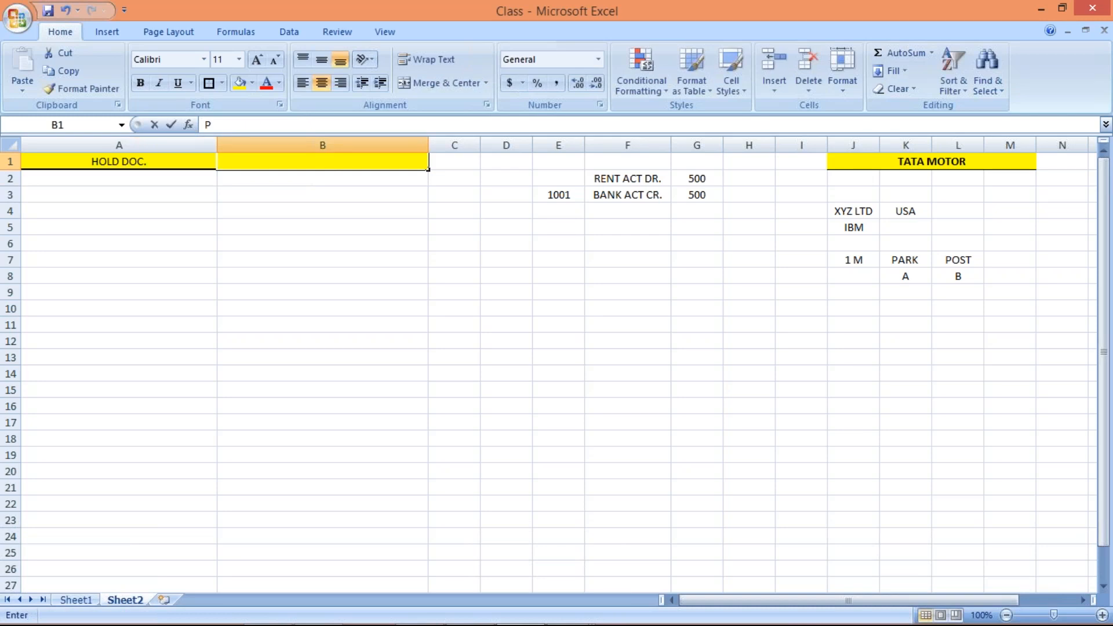
pyautogui.write('PARKED')
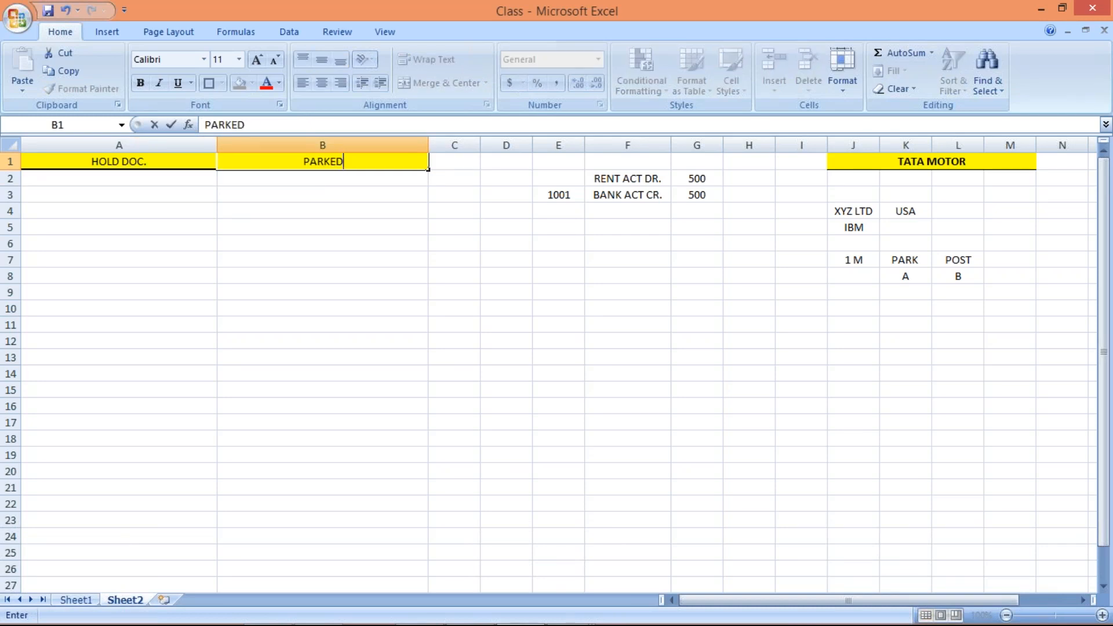
pyautogui.write(' DOC.')
pyautogui.press('Return')
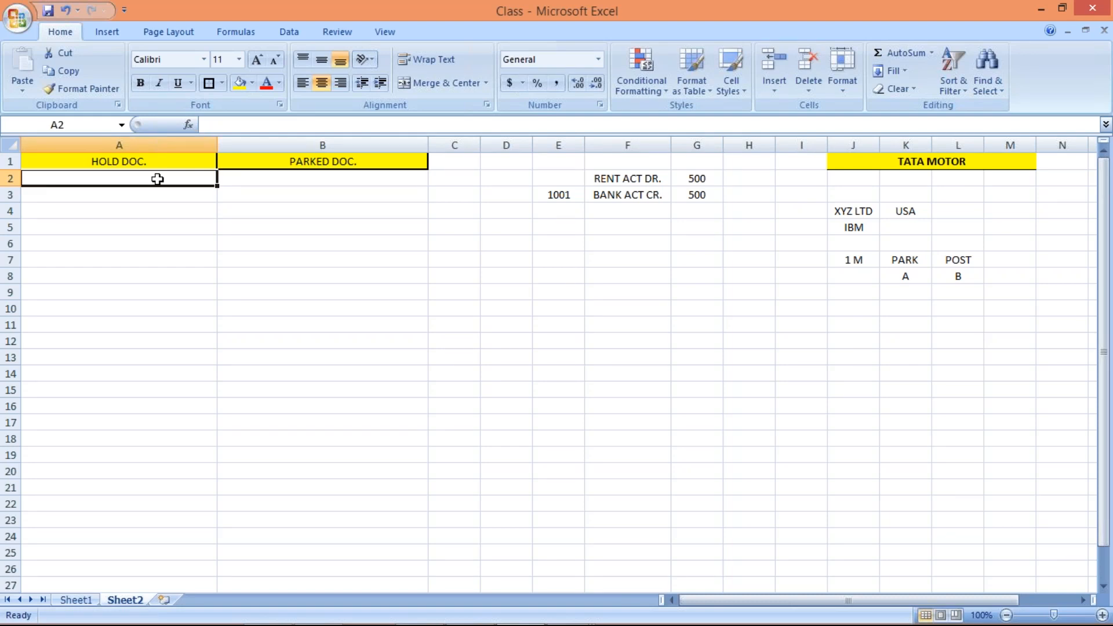
# Enter '1.' in both A2 and B2.
pyautogui.write('1.')
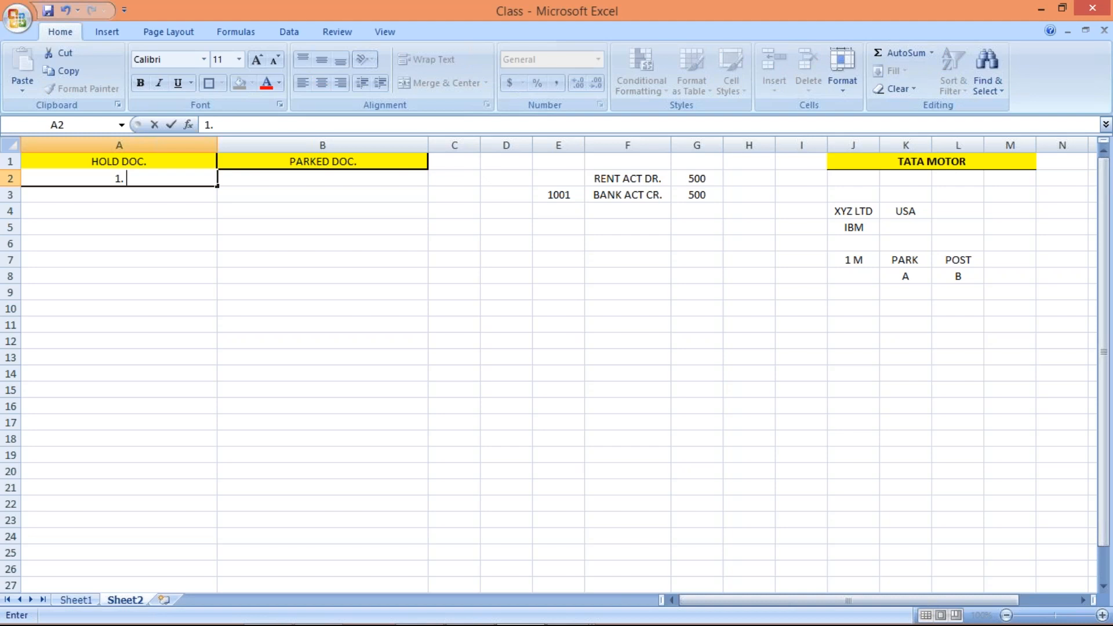
pyautogui.click(243, 178)
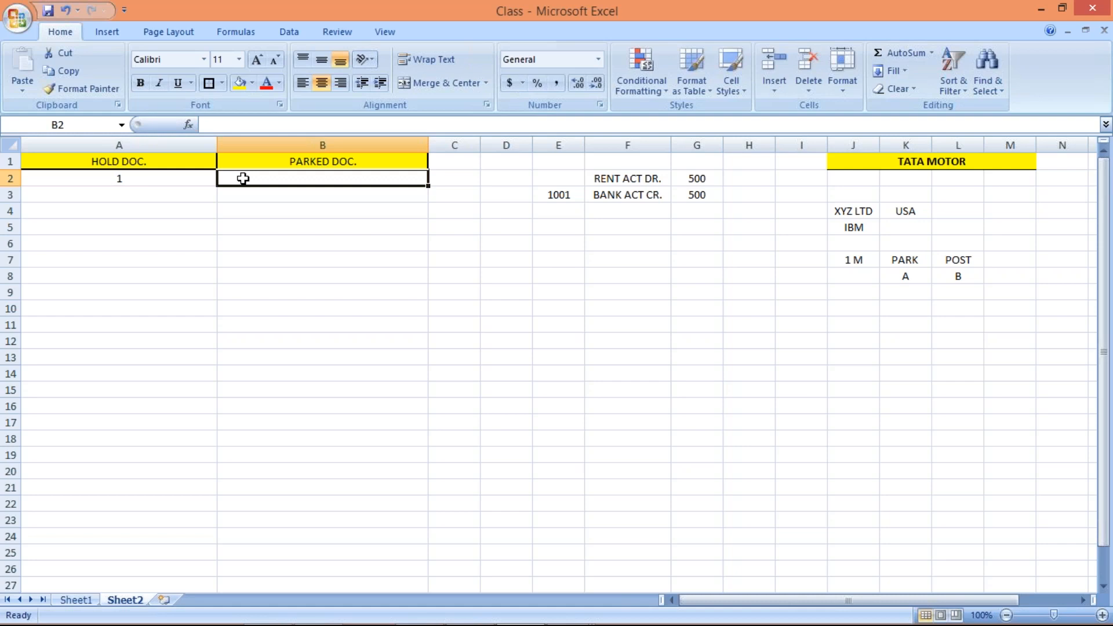
pyautogui.write('1.')
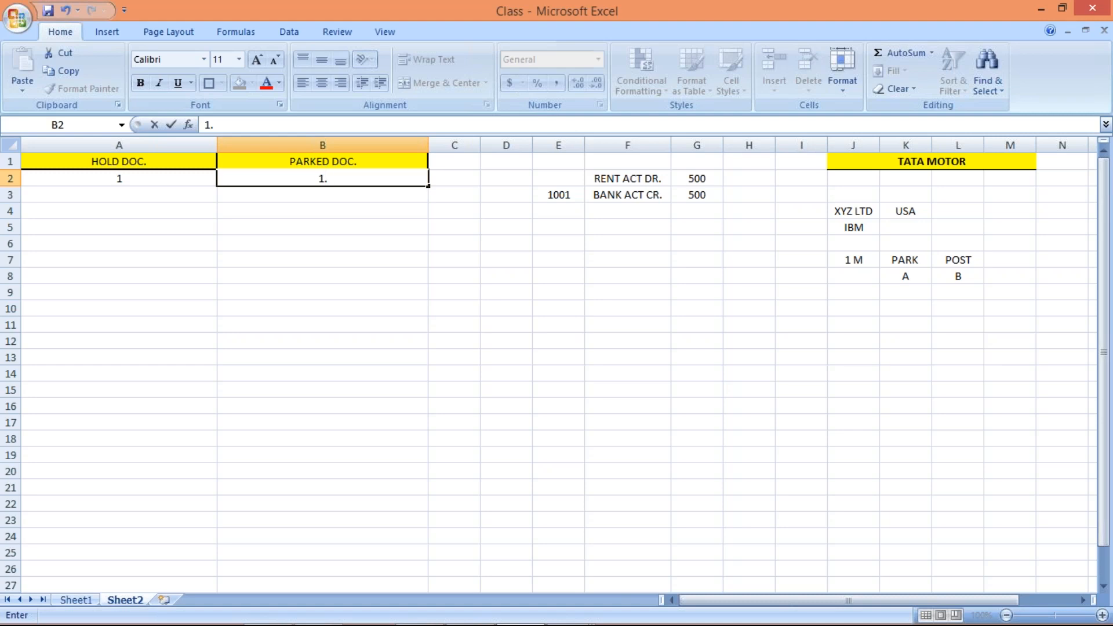
pyautogui.click(143, 178)
# Extend A2 to read '1. EXTERNAL DOC. NO.'.
pyautogui.doubleClick(142, 178)
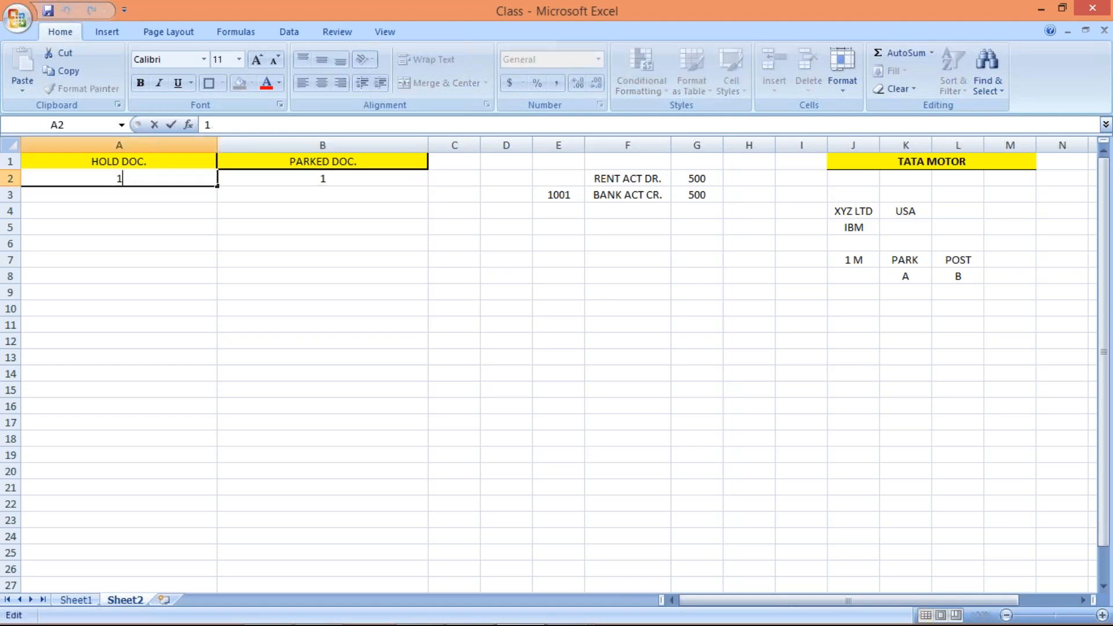
pyautogui.write('EXTERNAL NUM')
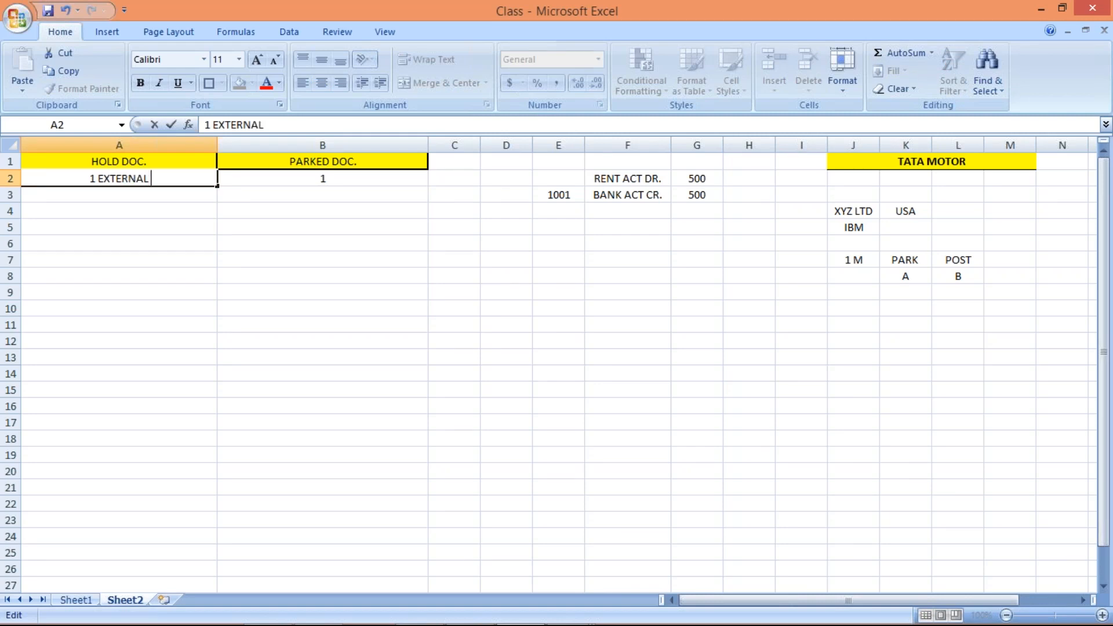
pyautogui.press('BackSpace')
pyautogui.press('BackSpace')
pyautogui.press('BackSpace')
pyautogui.press('BackSpace')
pyautogui.write('DOC')
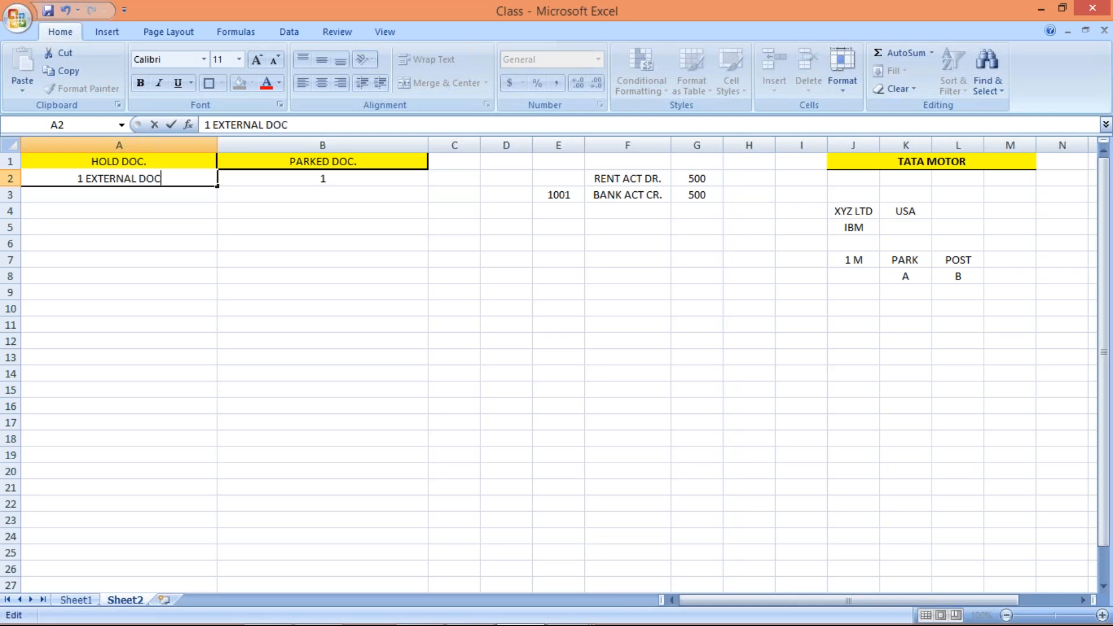
pyautogui.write('. NO.')
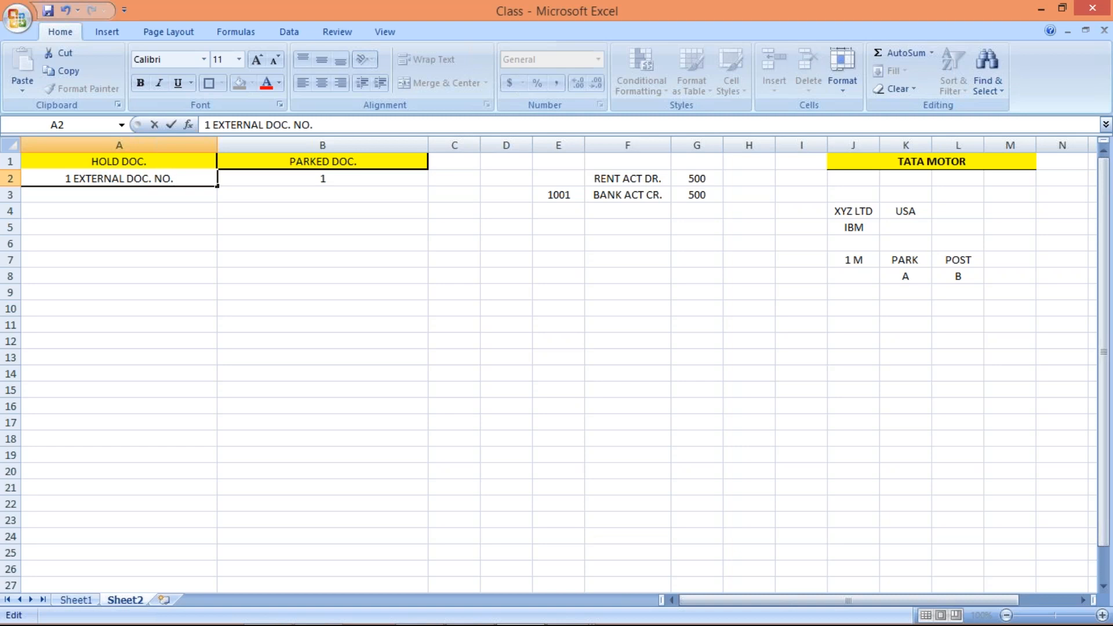
pyautogui.press('Return')
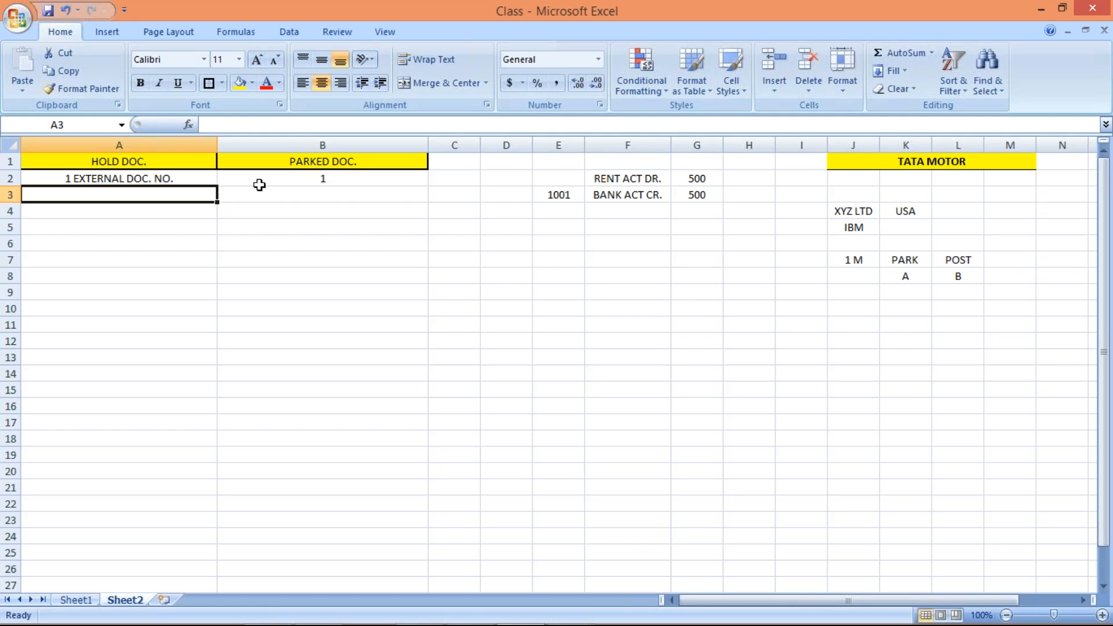
pyautogui.click(434, 267)
pyautogui.click(609, 312)
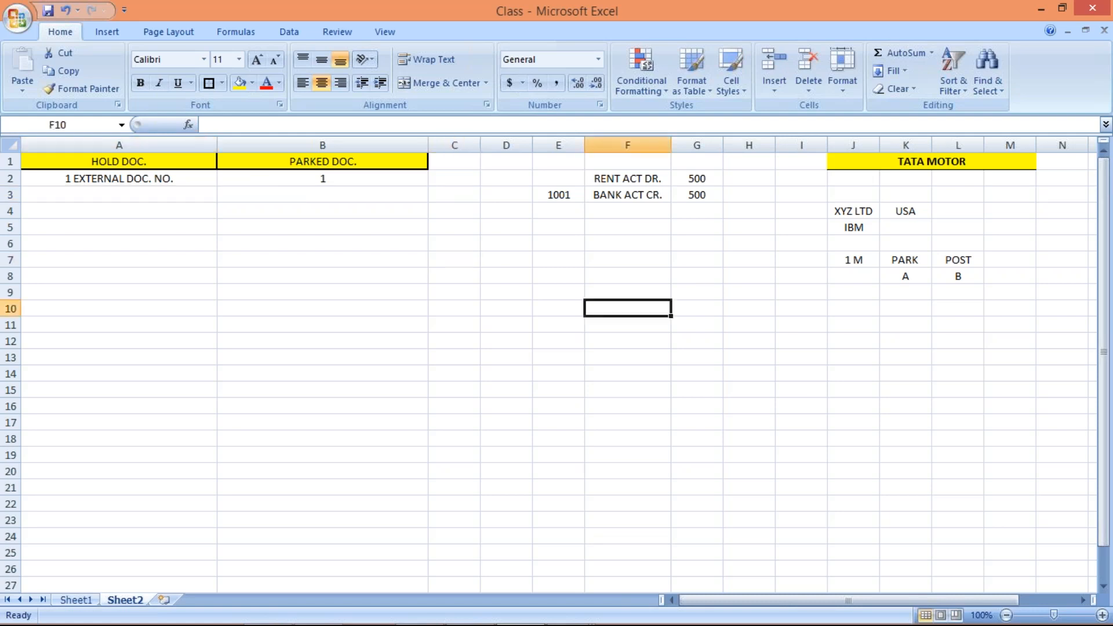
pyautogui.click(1108, 237)
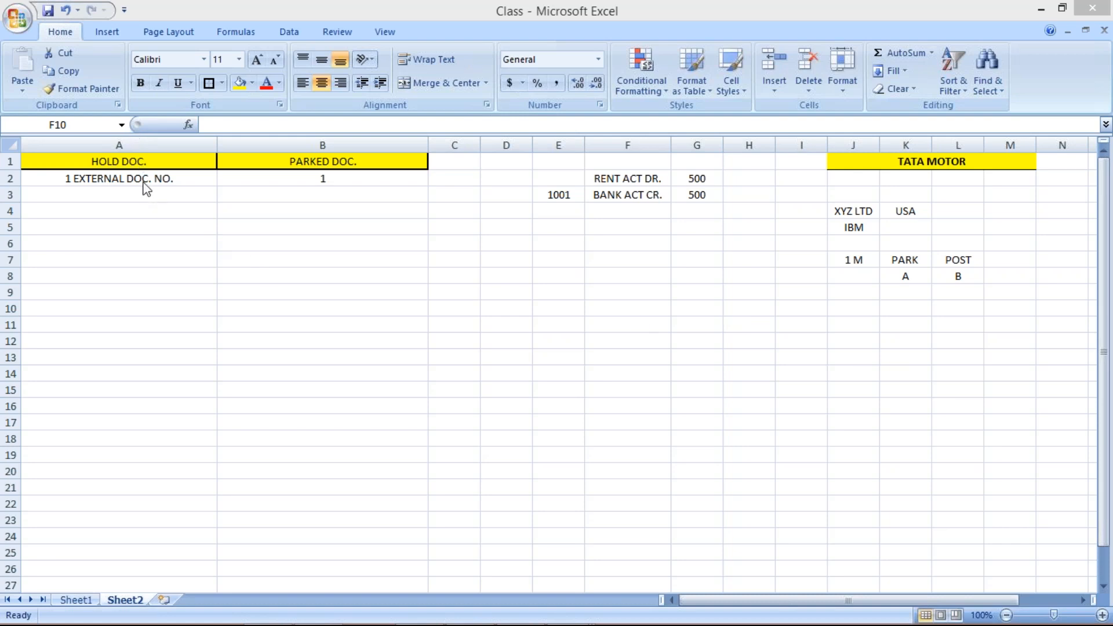
pyautogui.click(360, 182)
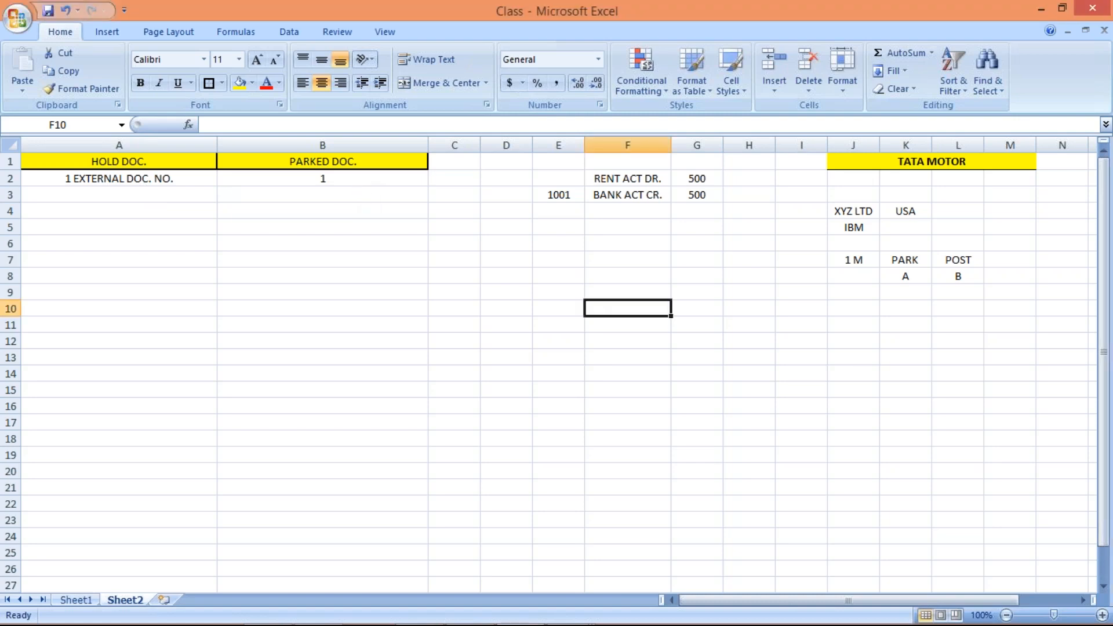
pyautogui.click(359, 180)
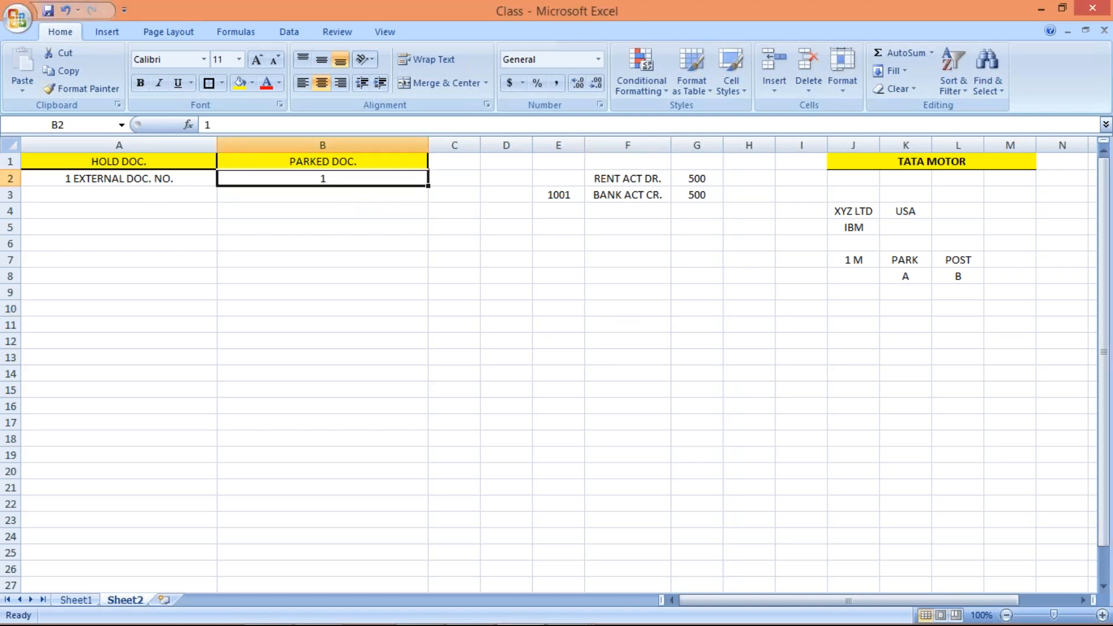